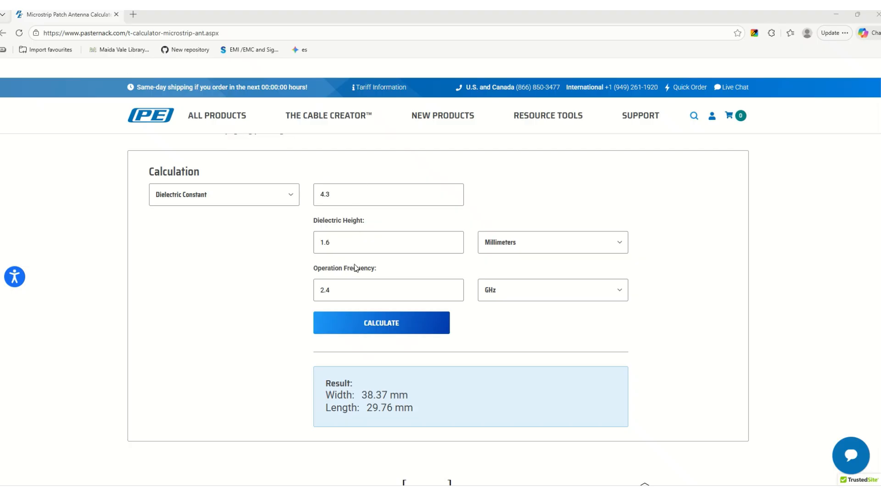
Calculate the microstrip patch width and length for dielectric constant 4.3, height 1.6 mm and 2.4 GHz, and review the result and formulas.
click(364, 327)
scroll(431, 361, down, 3)
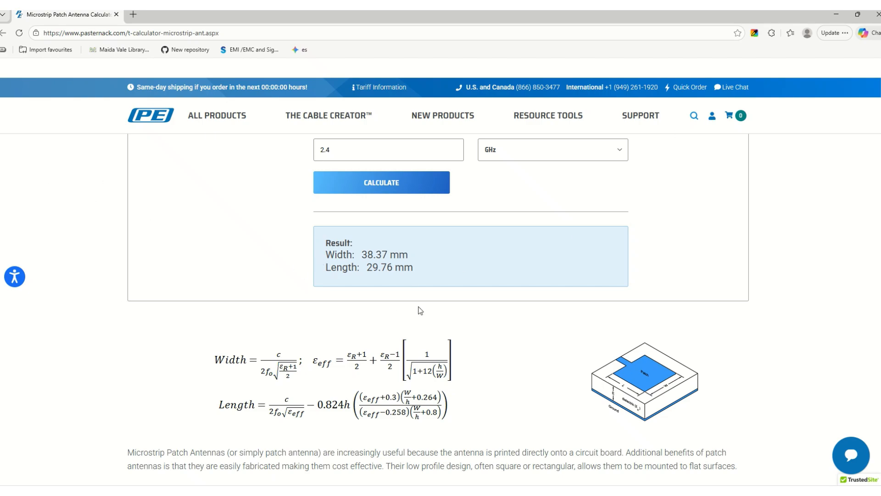
scroll(420, 307, up, 2)
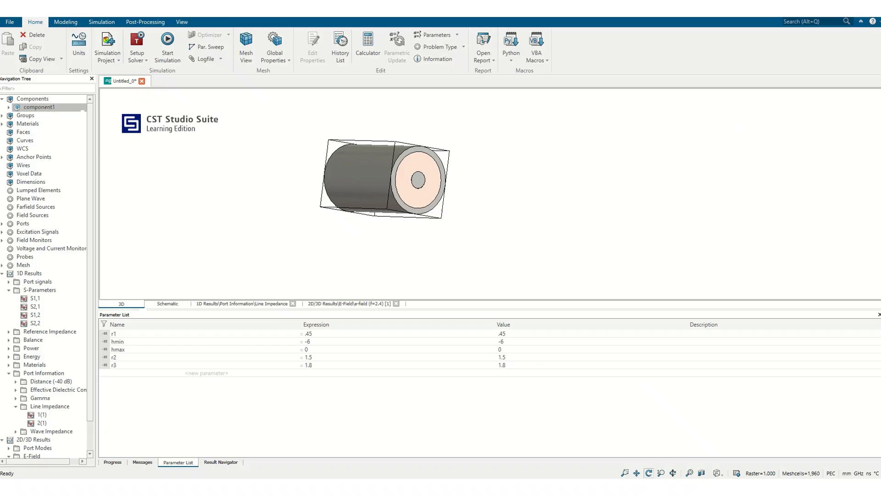
In CST Studio Suite, begin a new antenna project template with the Planar (Patch, Slot, etc.) workflow, accepting the default solver and units.
click(10, 22)
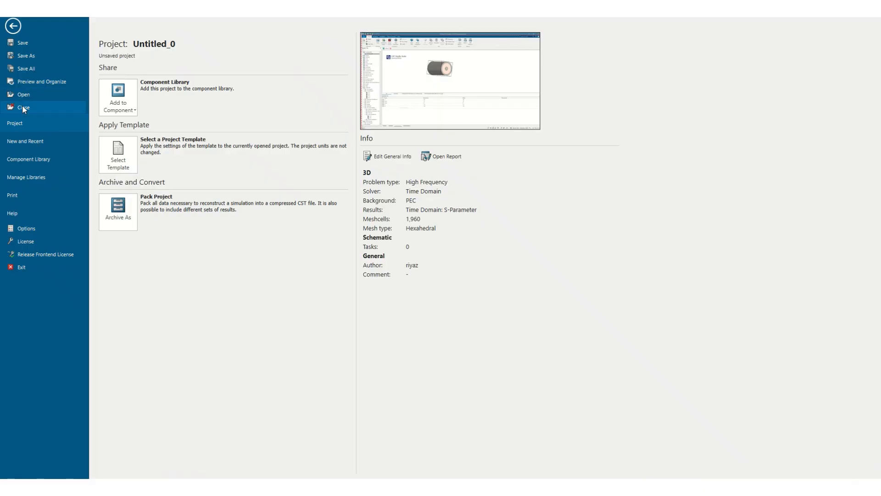
click(23, 142)
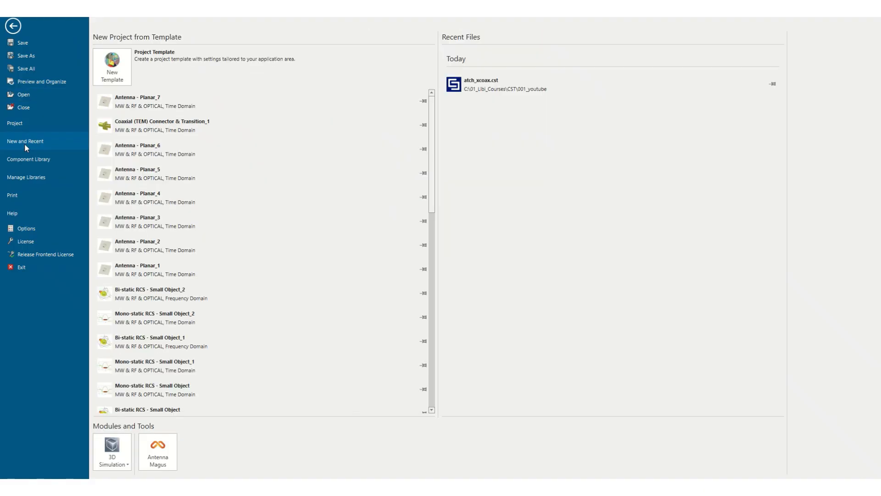
click(119, 72)
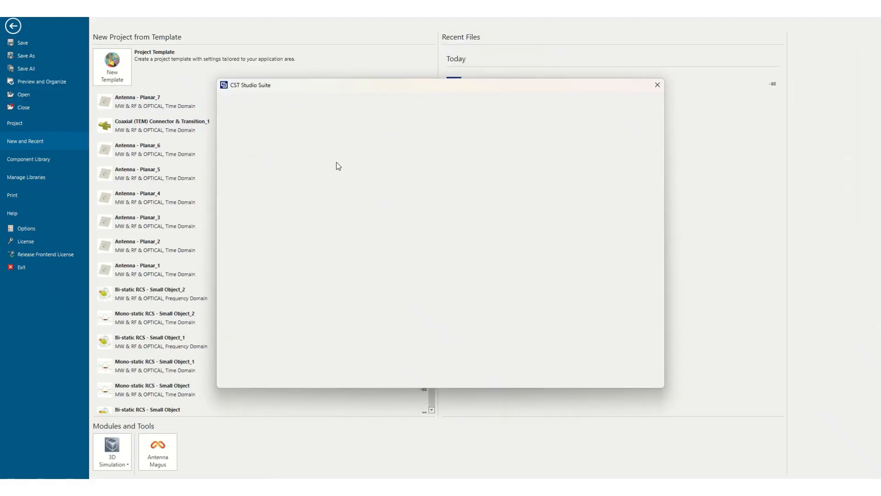
click(523, 166)
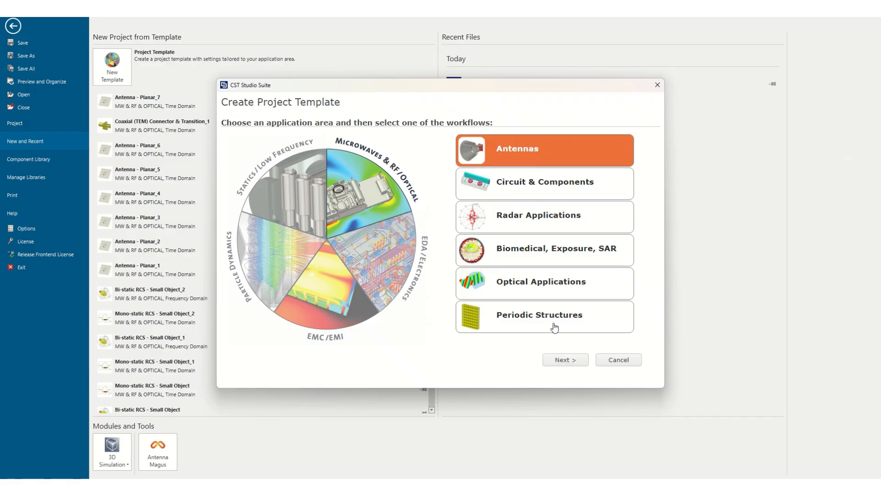
click(562, 361)
click(363, 195)
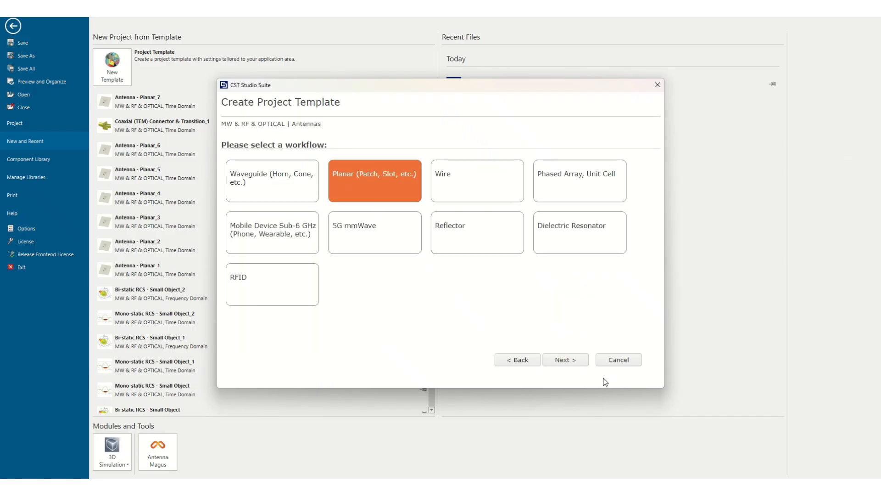
click(573, 363)
click(564, 360)
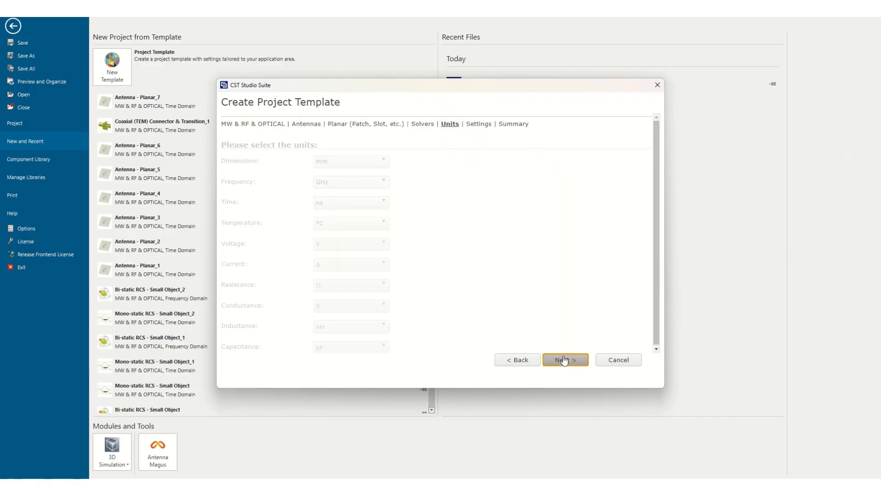
click(574, 360)
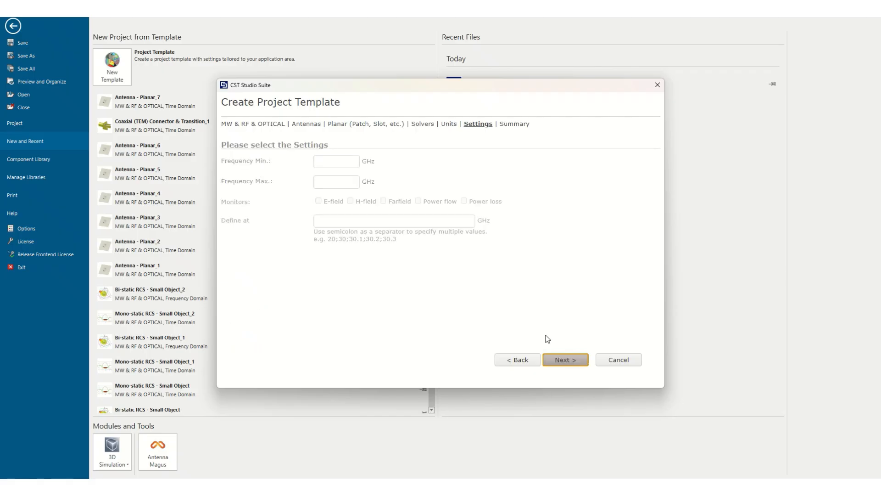
Set the template's frequency range from 1 to 4.8 GHz without field monitors and create the project.
click(354, 167)
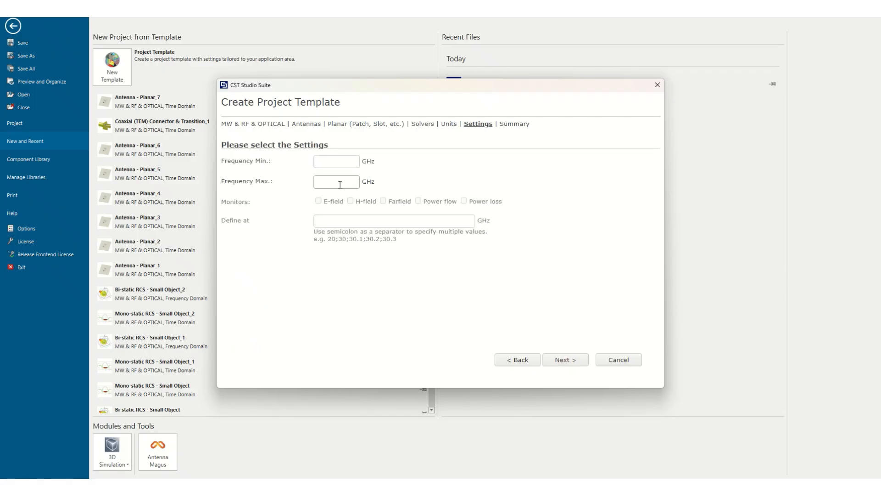
text(1)
click(322, 184)
text(4.8)
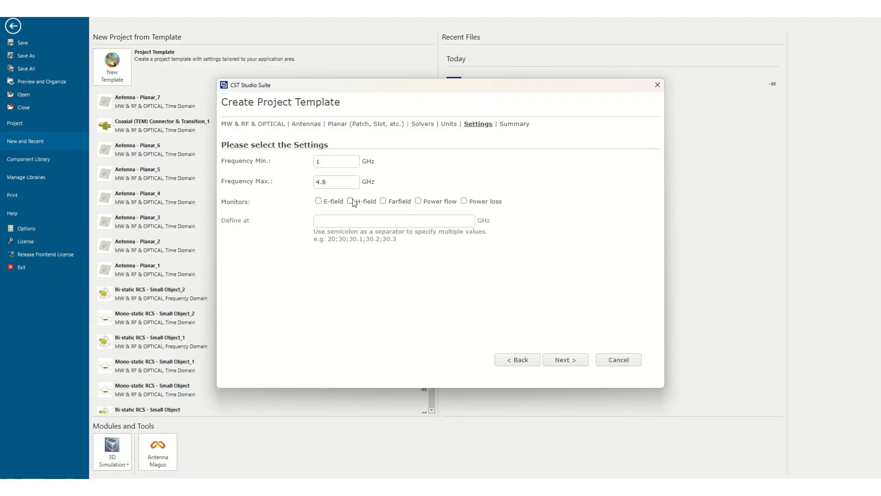
click(564, 360)
click(565, 361)
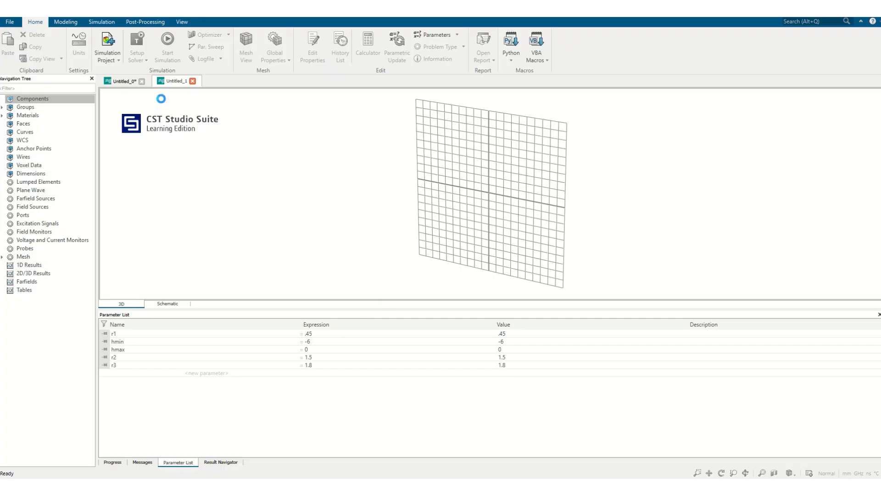
click(65, 22)
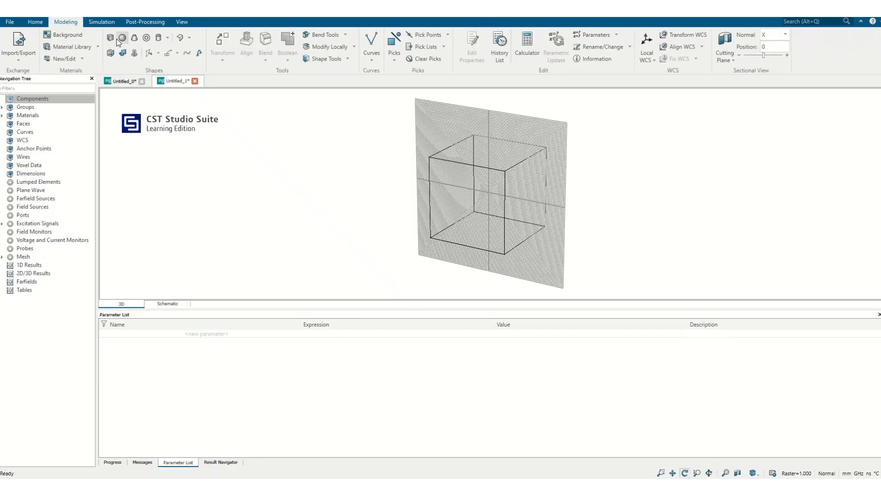
click(118, 41)
key(Escape)
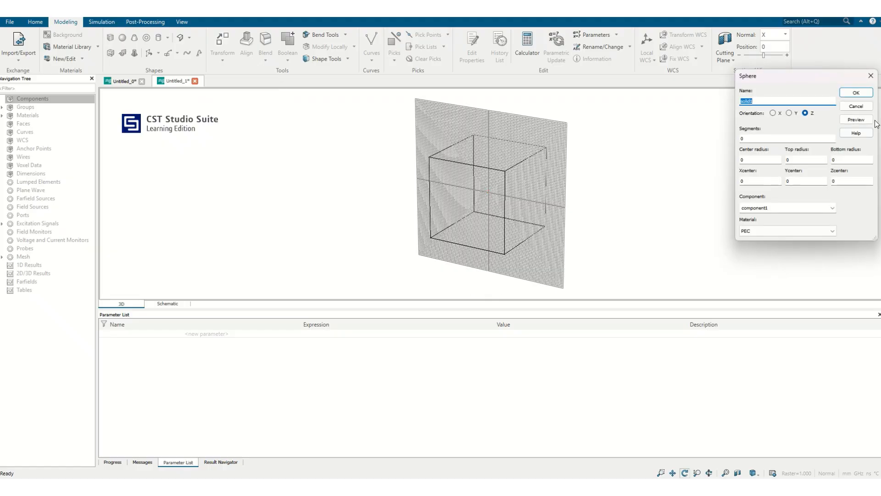
click(864, 107)
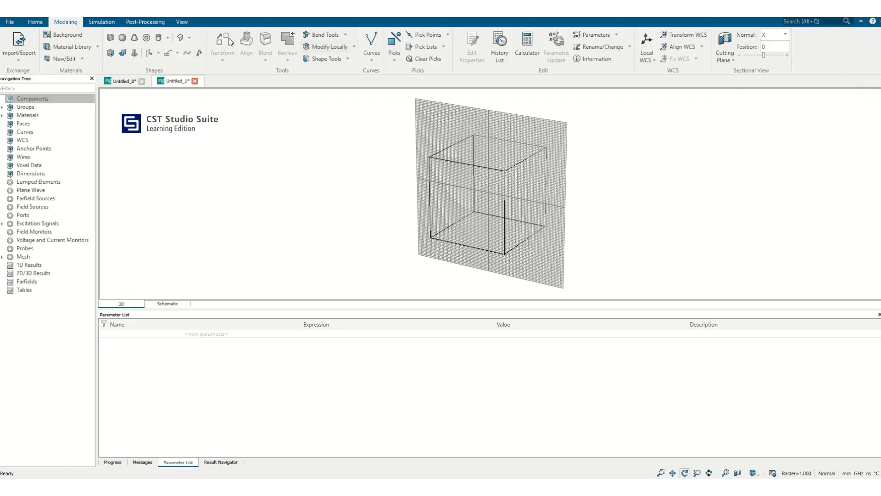
Start a brick named diel by numeric entry, spanning -dw/2 to dw/2 in X.
click(108, 40)
key(Escape)
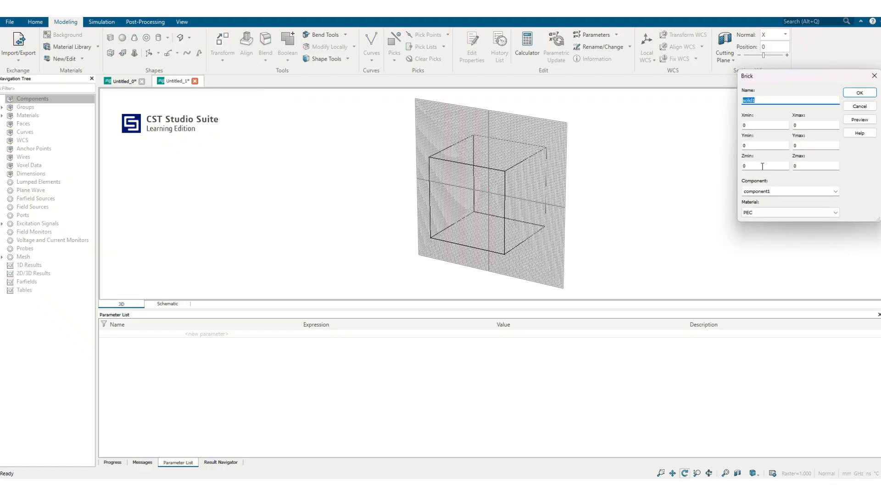
text(diel)
key(Tab)
drag(507, 206, 604, 190)
drag(749, 126, 699, 124)
text(-d)
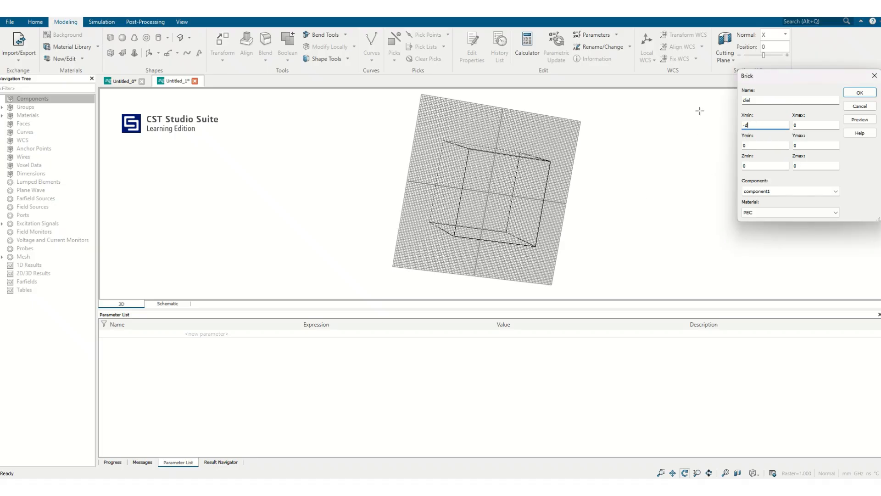
text(w/2)
key(Tab)
text(dw)
Set the diel brick's Y range from -dl/2 to dl/2 and its Zmax to h.
key(Tab)
key(Tab)
key(Tab)
key(Tab)
text(h)
key(Tab)
Assign FR-4 (lossy) from the material library to the diel brick.
click(773, 212)
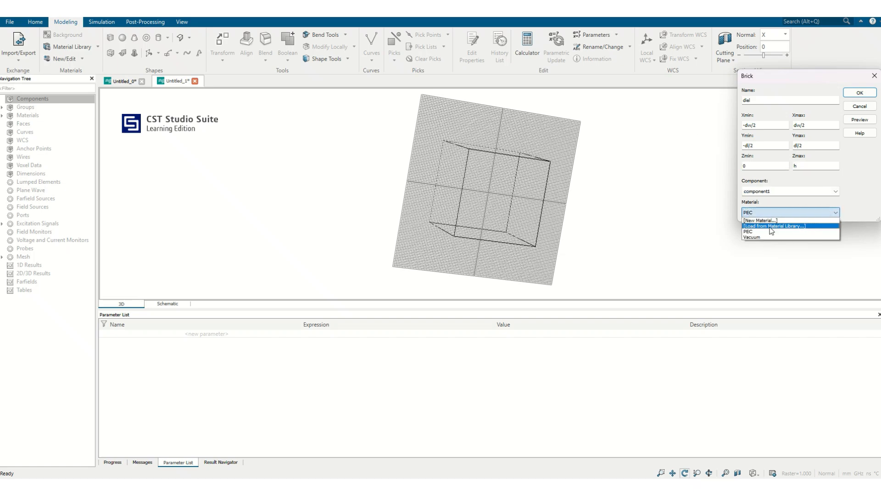
click(767, 226)
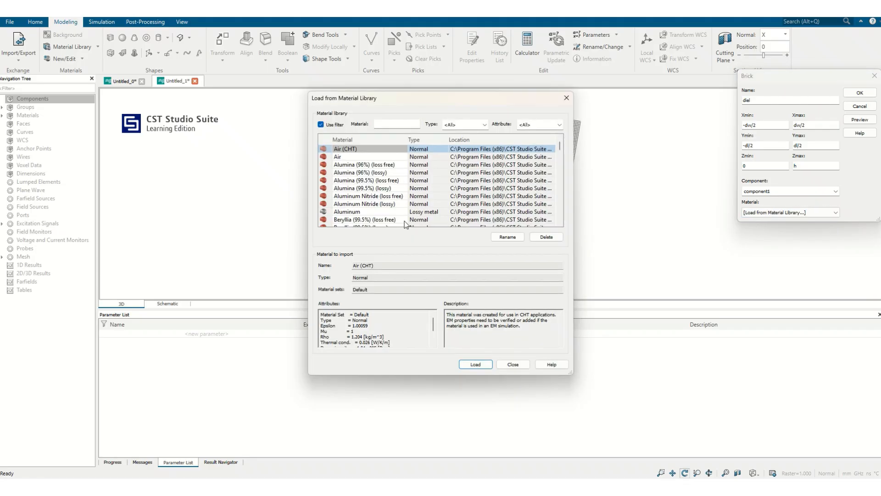
click(394, 204)
key(f)
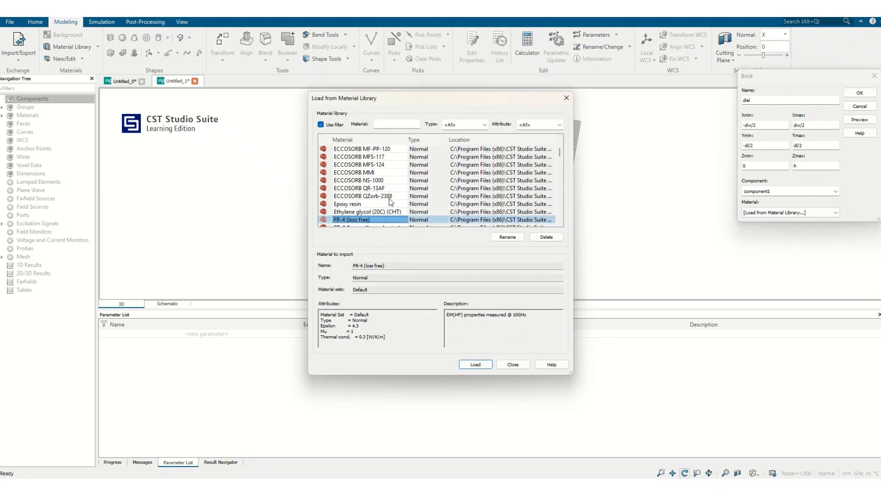
scroll(388, 202, down, 1)
click(357, 212)
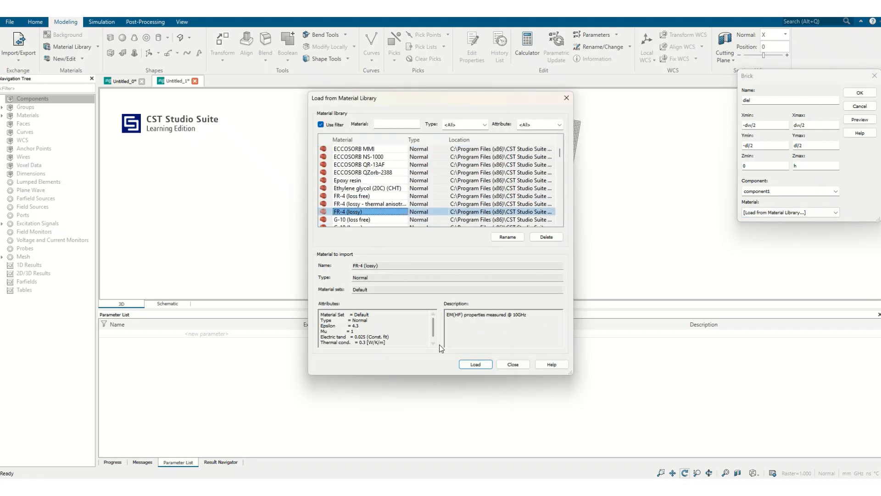
click(475, 364)
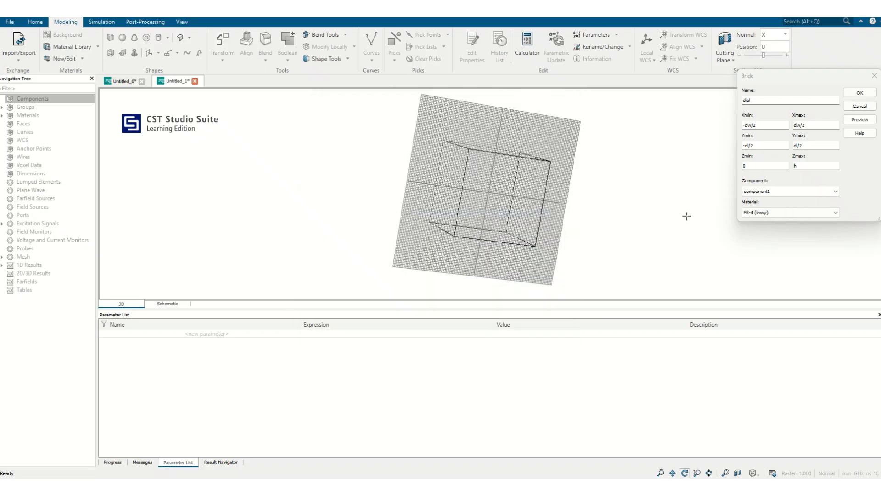
Create the diel brick, defining the missing parameters dw as 60, dl as 50 and h as 1.6.
click(860, 93)
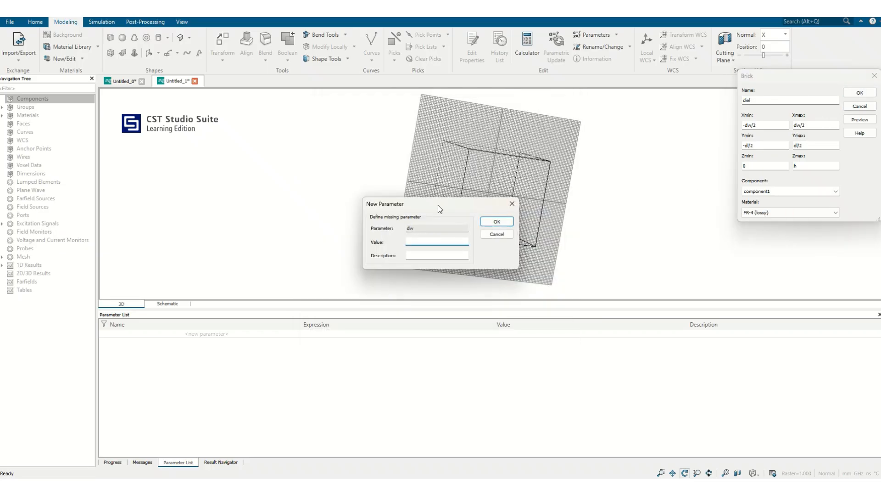
drag(438, 205, 587, 225)
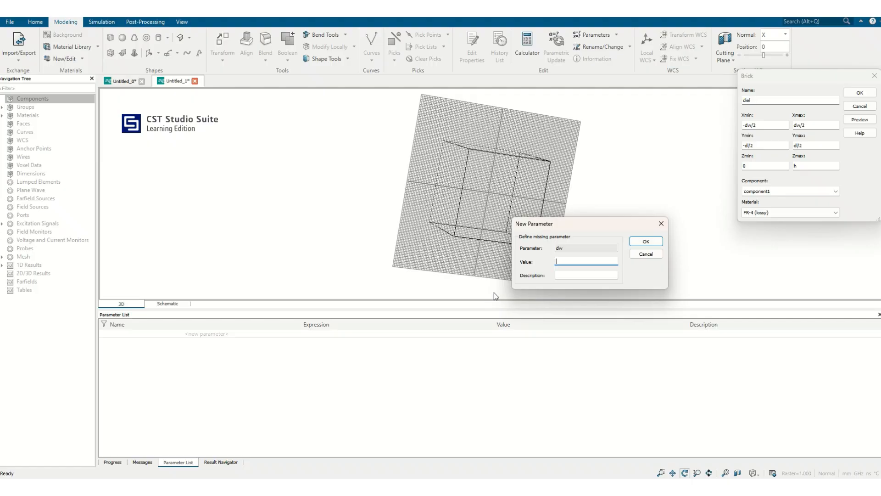
text(60)
click(638, 242)
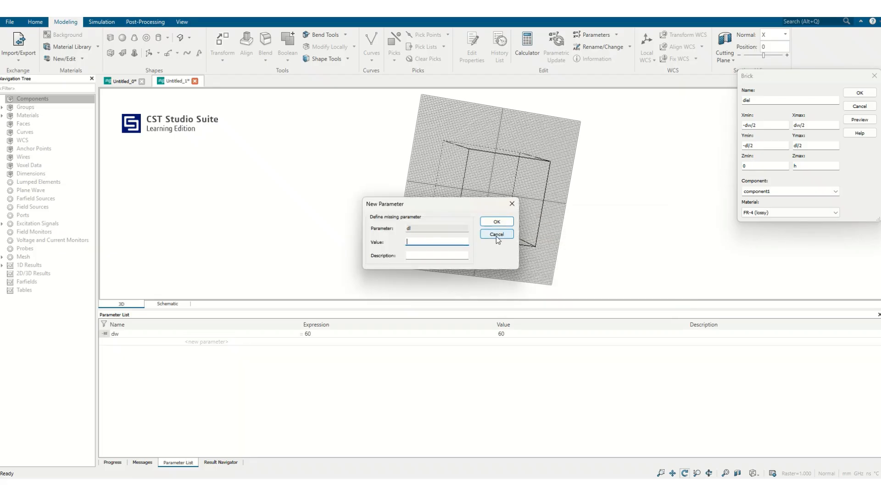
text(50)
click(506, 225)
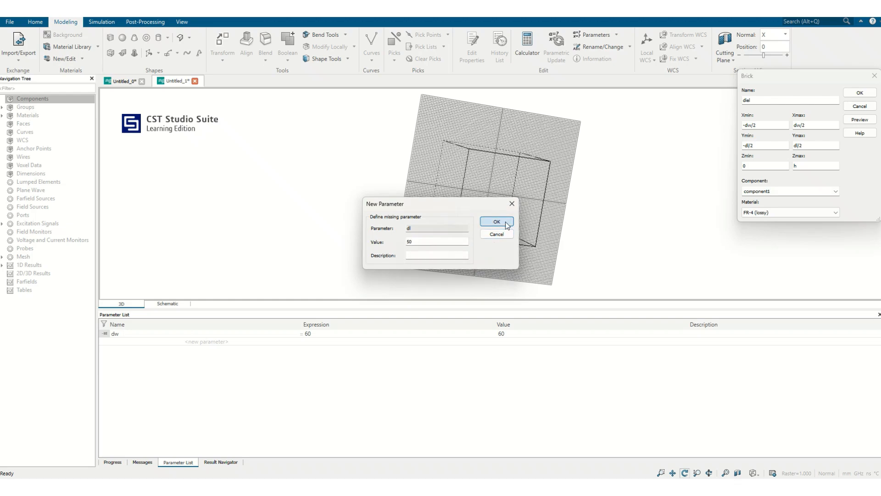
click(465, 238)
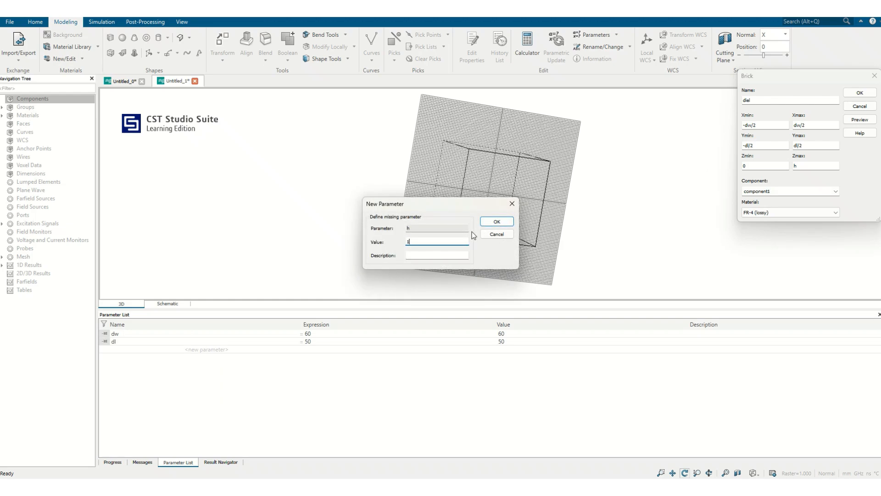
text(1.6)
click(487, 222)
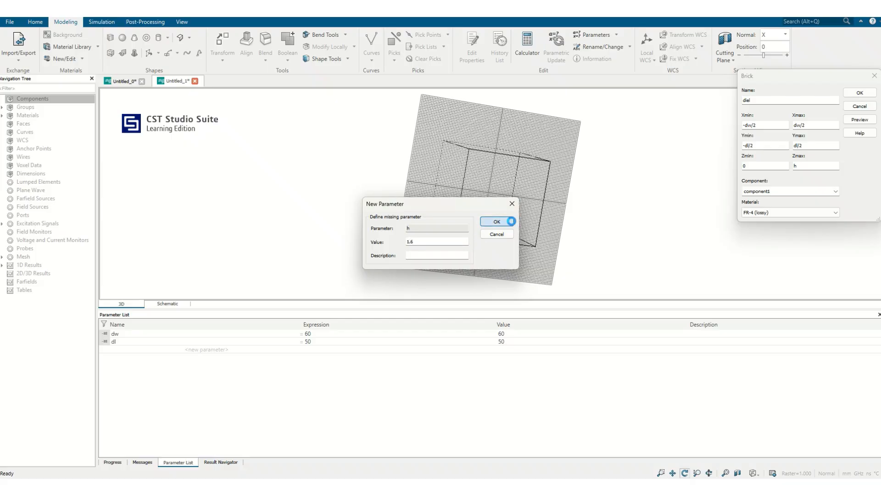
Start a second brick named gnd, spanning -dw/2 to dw/2 in X.
drag(512, 212, 462, 218)
click(111, 39)
key(Escape)
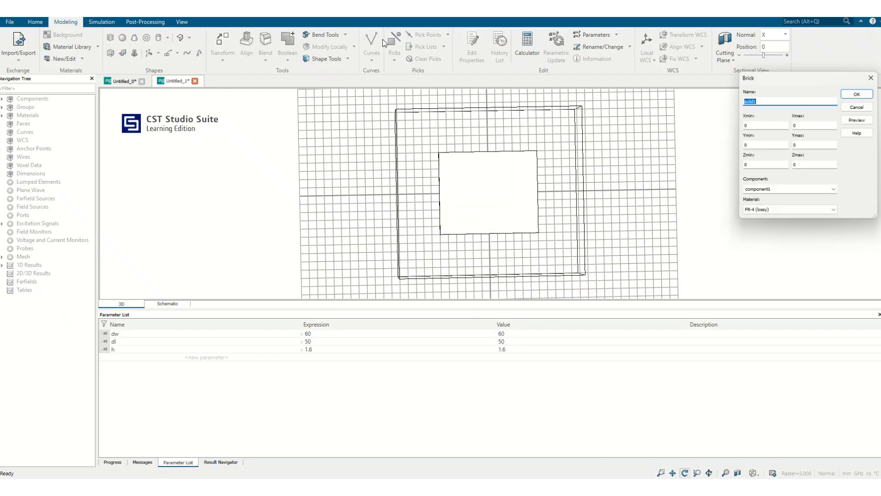
text(gnd)
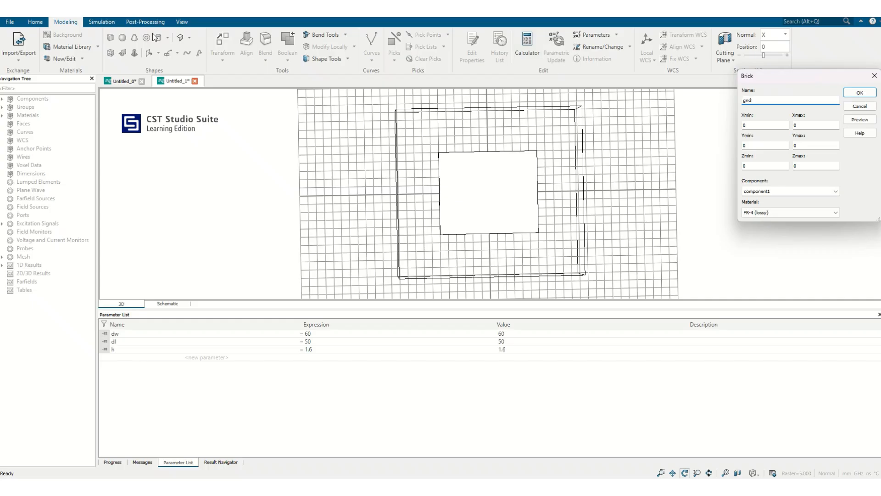
key(Tab)
text(-dw)
key(Tab)
text(dw/2)
key(Tab)
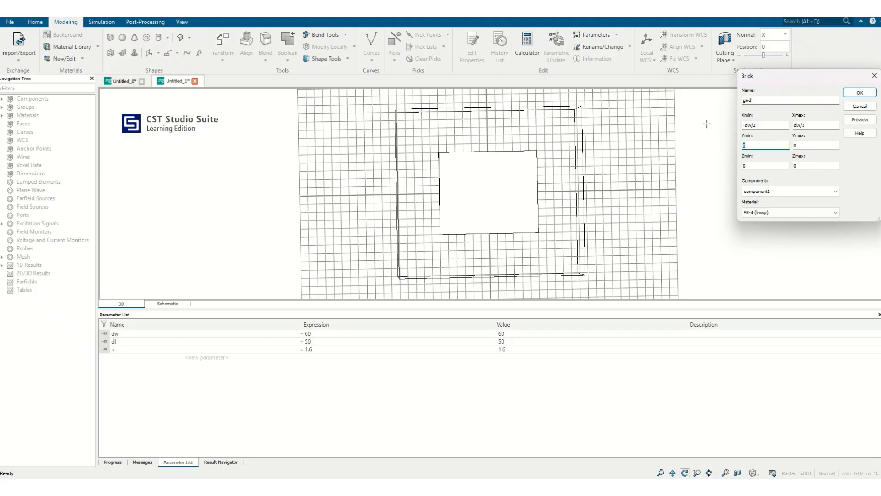
Set the gnd brick's Y range from -dl/2 to dl/2, choose PEC as its material and create it.
text(-dl/2)
key(Tab)
text(dl)
key(Tab)
click(798, 213)
click(771, 237)
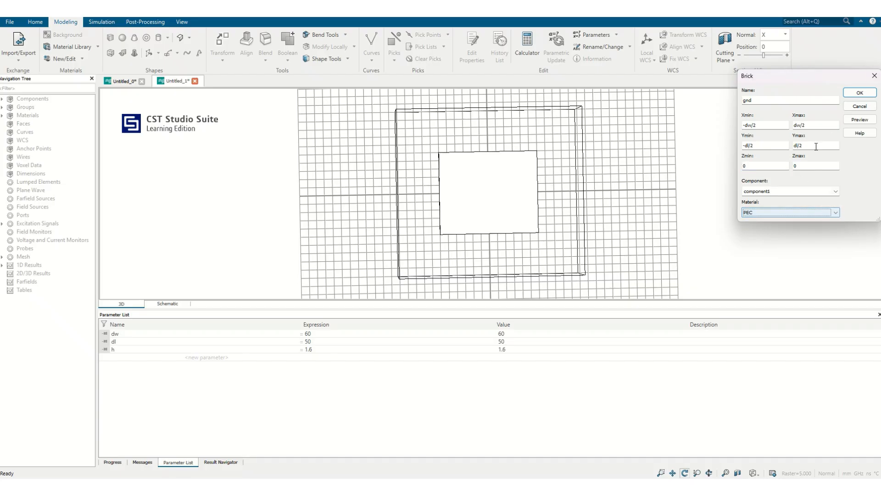
click(857, 92)
Hide the working plane grid and rotate the model to face its broad side.
drag(574, 191, 604, 141)
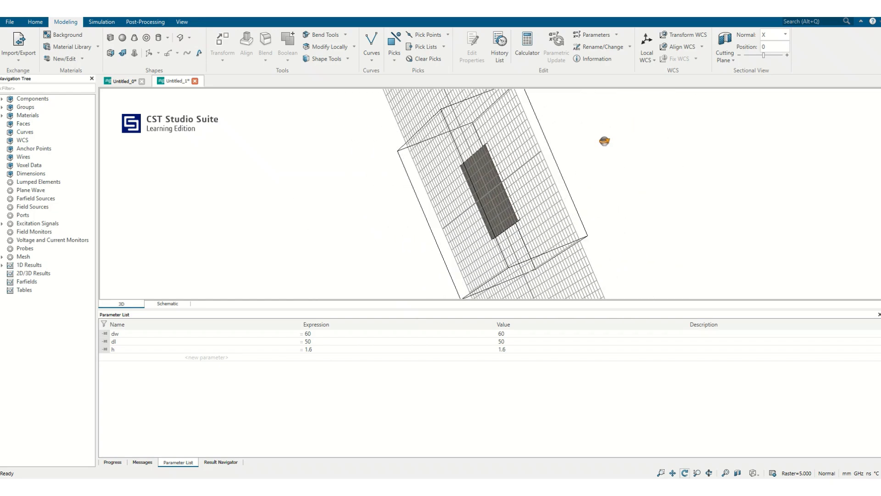
click(181, 22)
click(225, 40)
drag(614, 148, 370, 225)
Start a third brick named patch, spanning -w/2 to w/2 in X.
click(65, 22)
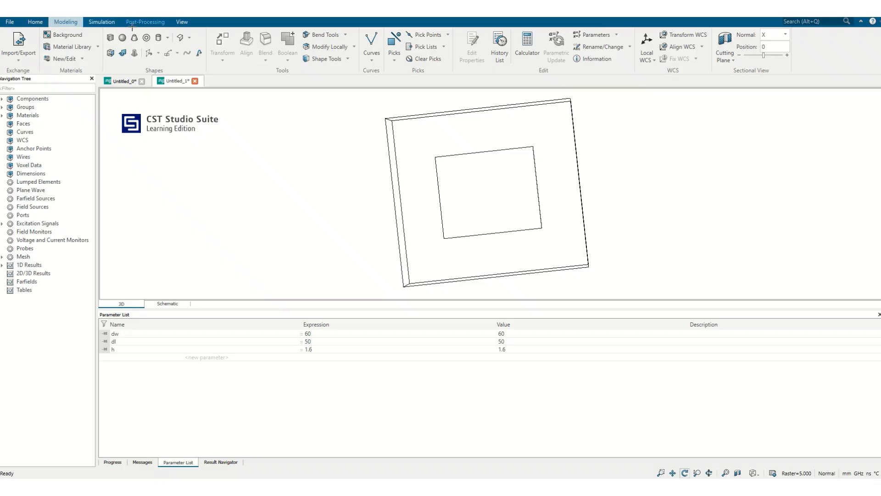
click(110, 37)
key(Escape)
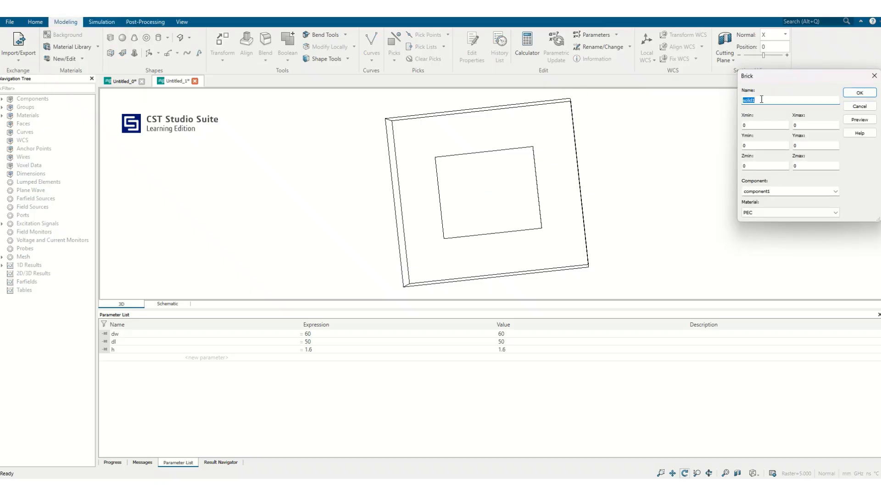
text(patch)
key(Tab)
text(-w/2)
key(Tab)
text(w/2)
Set the patch brick's Y range from -l/2 to l/2.
key(Tab)
key(Tab)
click(771, 146)
key(Tab)
text(l/2)
key(Tab)
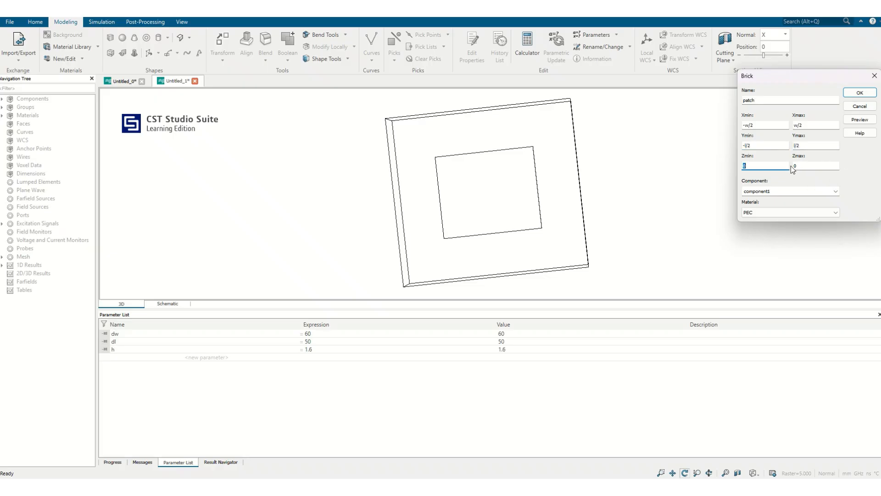
Set the patch brick's Z range from h to h+0.035 and preview it.
text(h)
key(Tab)
text(h+0.035)
click(860, 120)
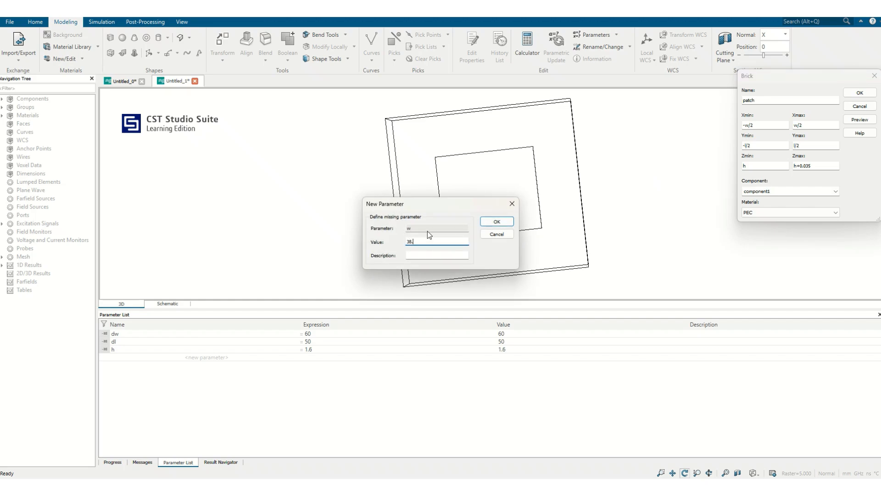
Define the missing parameters w as 38.37 and l as 29.76, and create the PEC patch brick.
text(38.37)
click(496, 221)
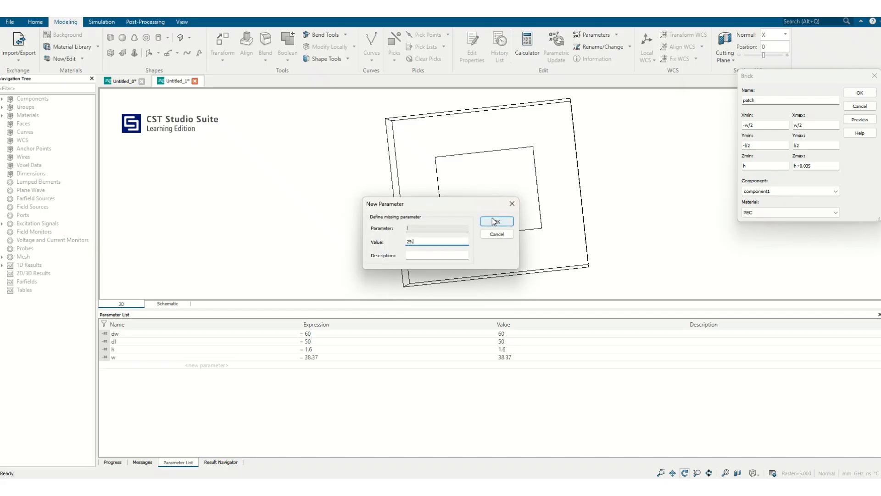
text(76)
click(496, 221)
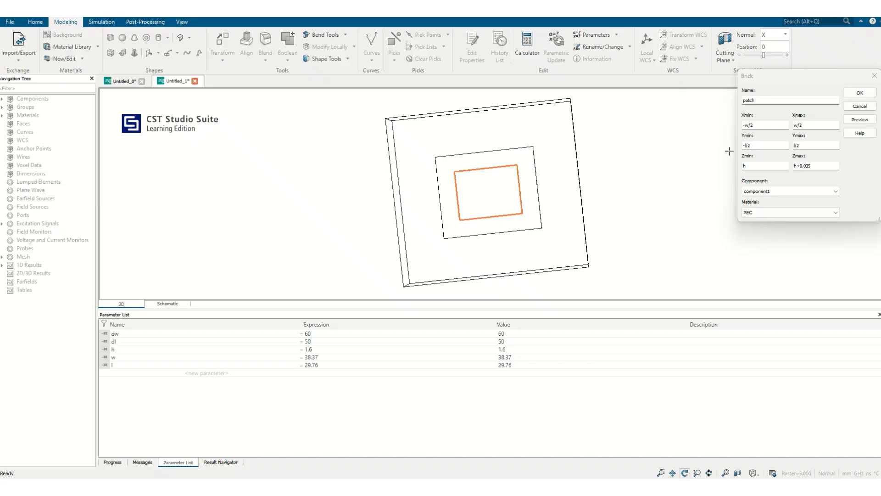
click(859, 93)
drag(484, 207, 631, 112)
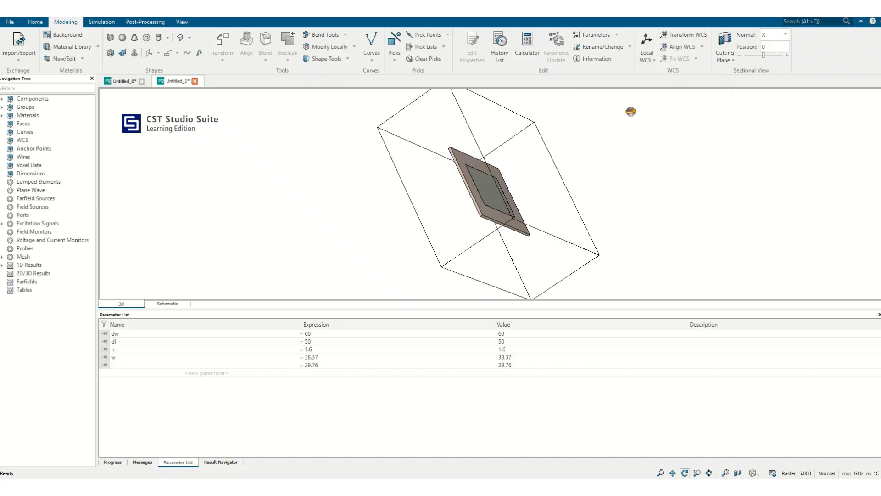
key(space)
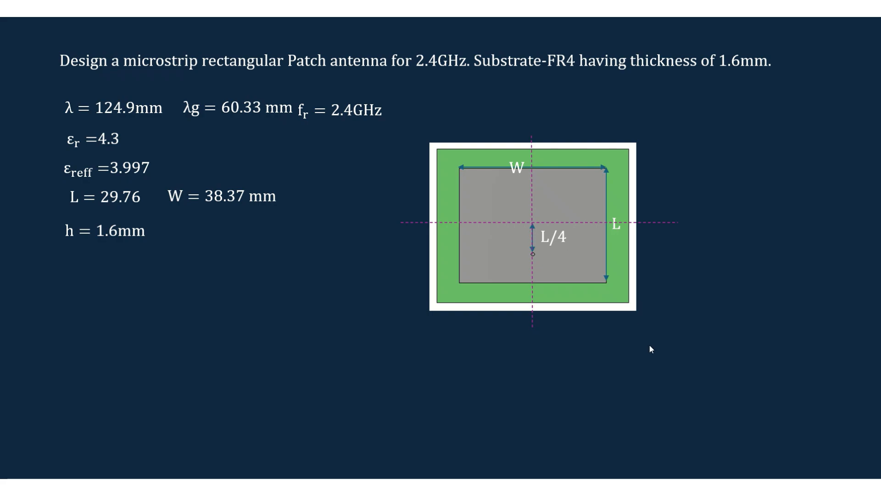
key(Left)
key(Left)
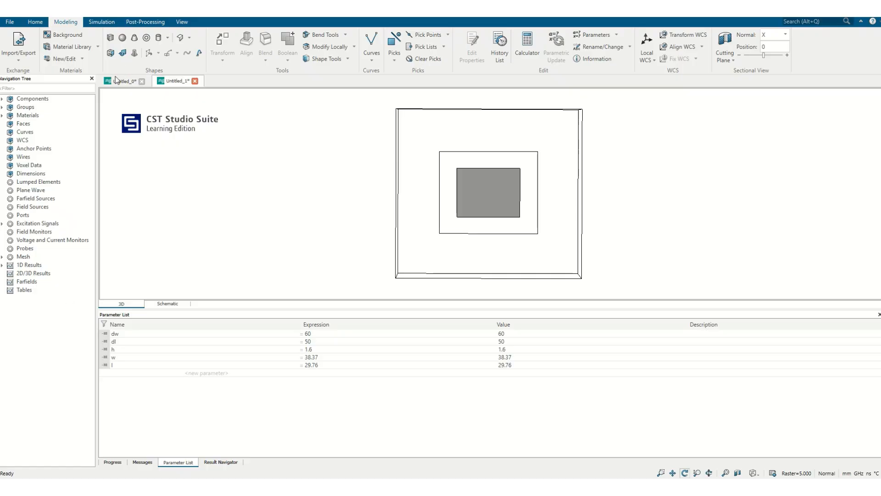
Examine the S-parameters and line impedance of the coaxial line in project Untitled_0, and return to Untitled_1.
click(118, 81)
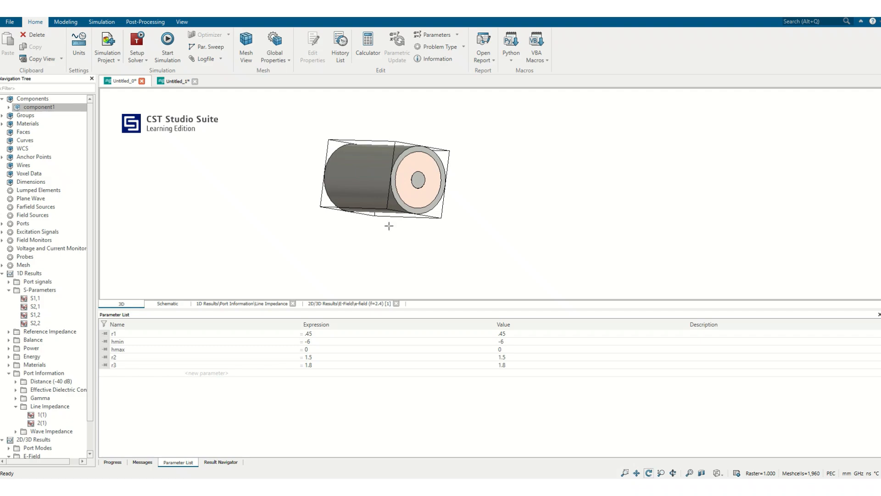
click(42, 290)
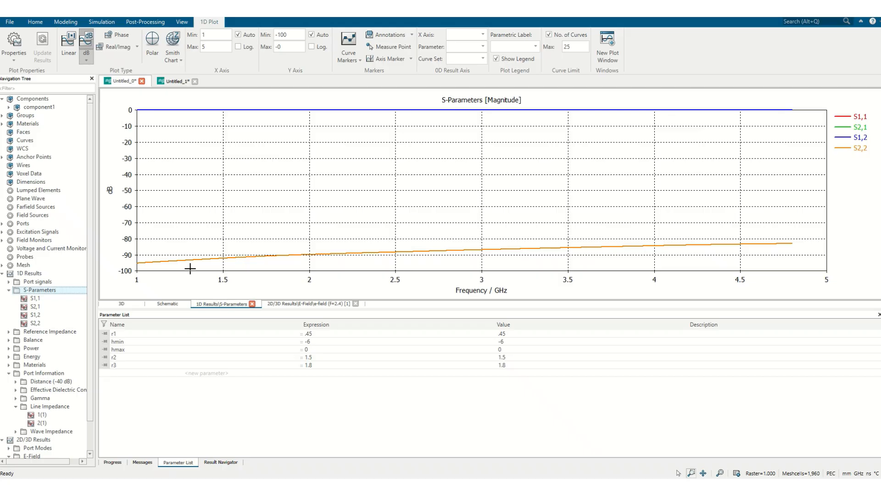
click(50, 407)
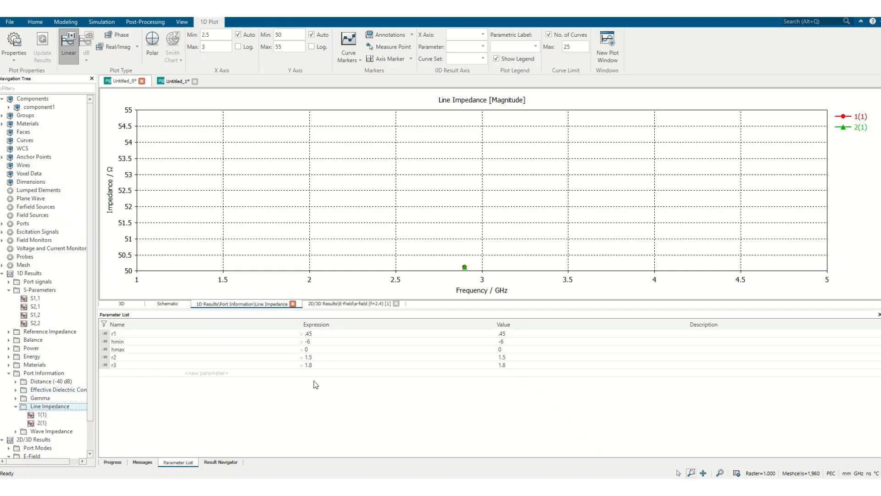
click(177, 83)
Start a cylinder named inner with outer radius r1 for the feed pin.
drag(364, 207, 294, 253)
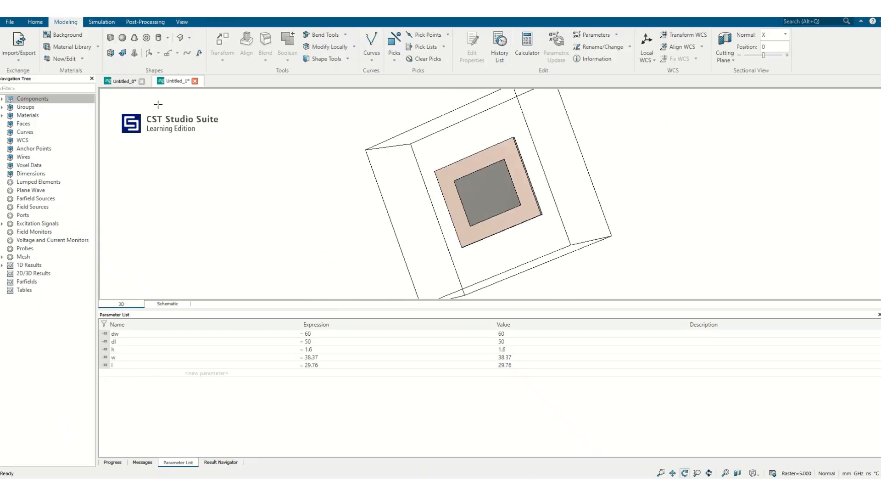
click(160, 38)
key(Escape)
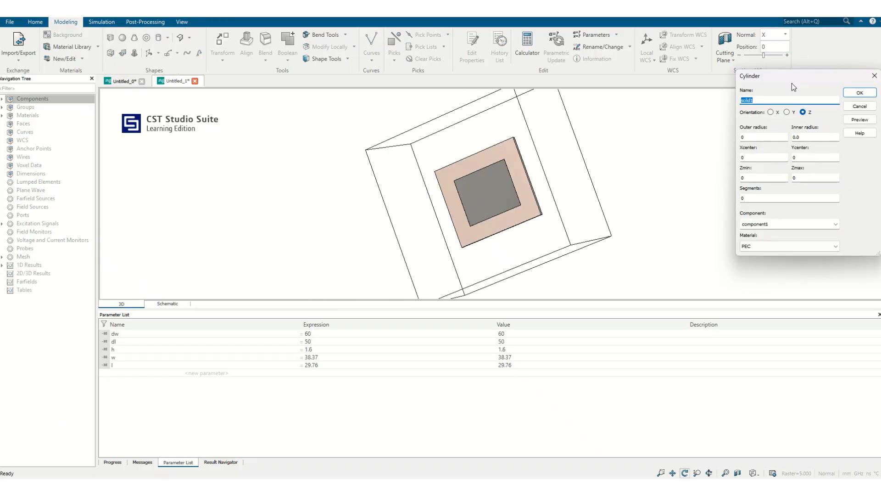
text(inner)
click(751, 137)
text(r1)
Centre the inner cylinder at Y -l/4, set its Z range from hmin to h+0.035 and preview it.
drag(507, 255, 590, 236)
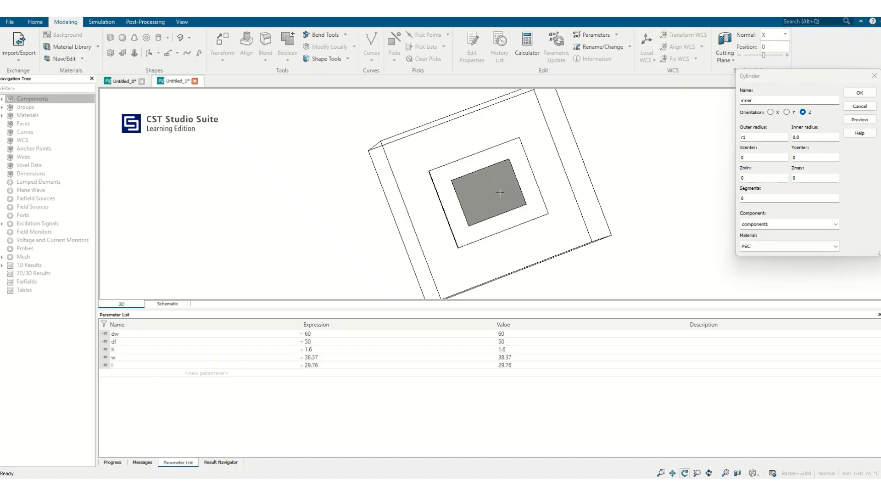
double_click(805, 156)
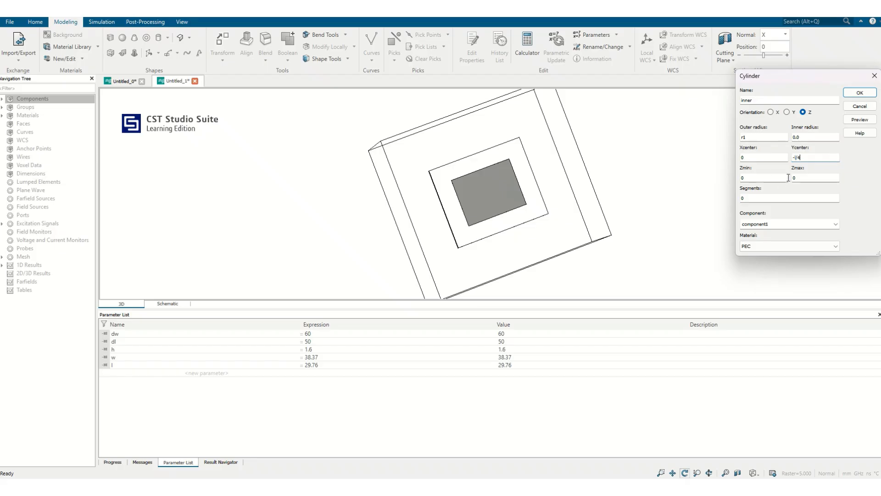
click(770, 179)
key(Tab)
text(h+0)
click(860, 119)
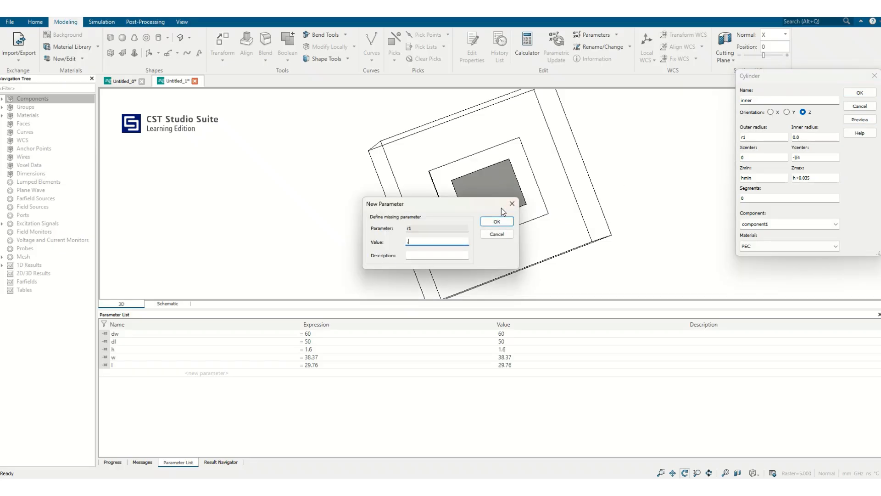
Define the missing parameters r1 as .45 and hmin as -6, and create the inner cylinder in PEC.
text(.45)
click(488, 221)
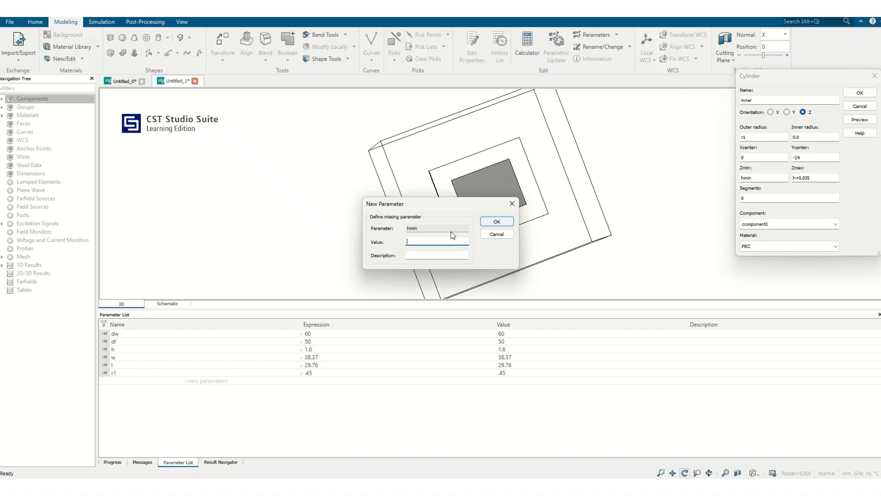
text(-6)
click(496, 221)
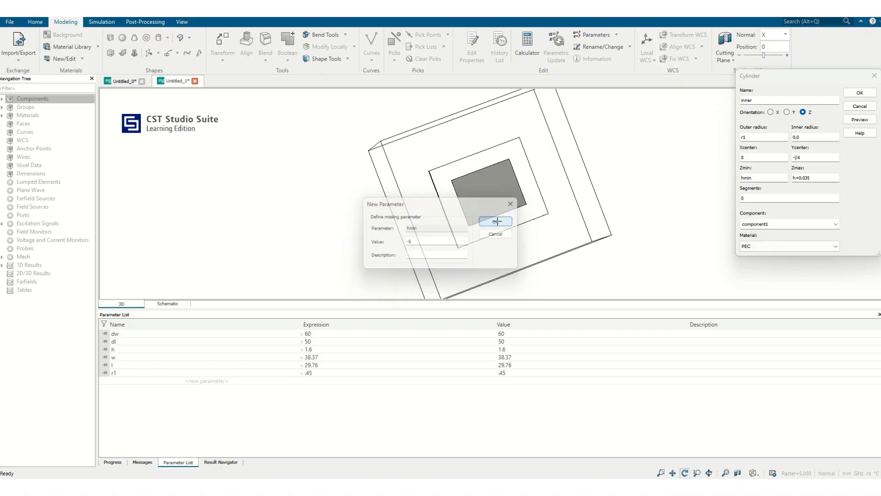
drag(455, 219, 483, 223)
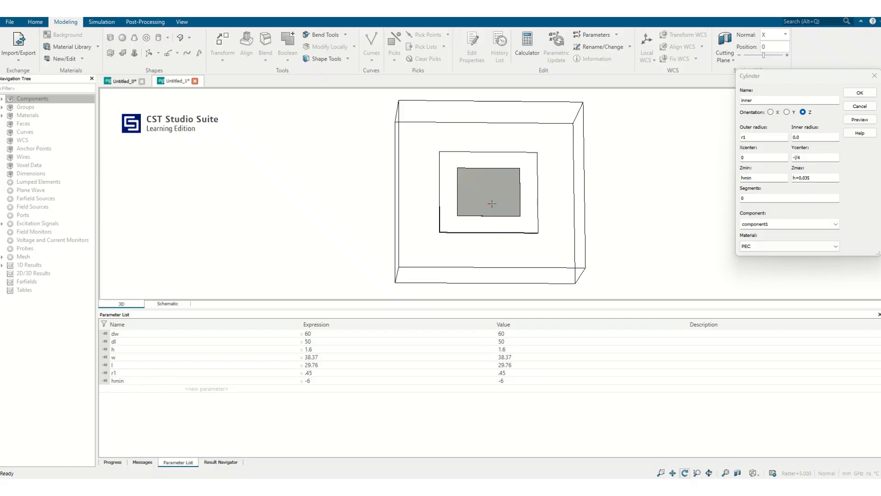
click(860, 93)
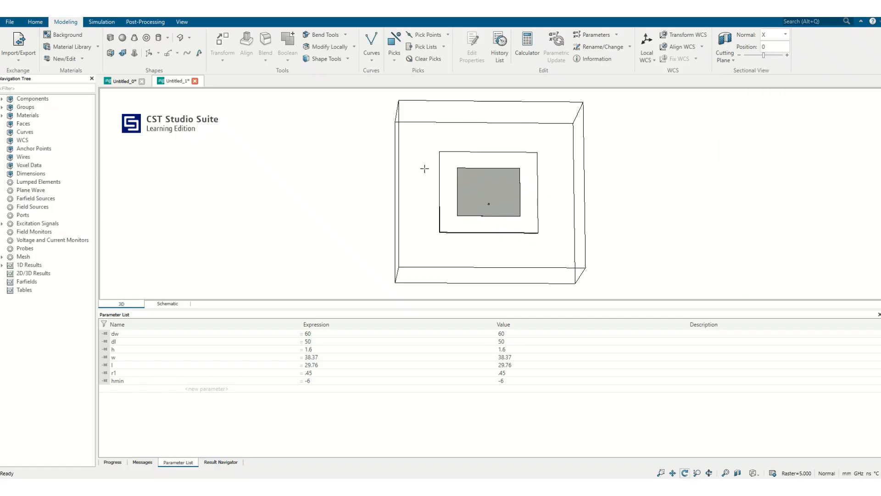
Start a second cylinder named sub at the feed pin, with outer radius r3 and its centre at Y -l/4.
drag(424, 169, 602, 160)
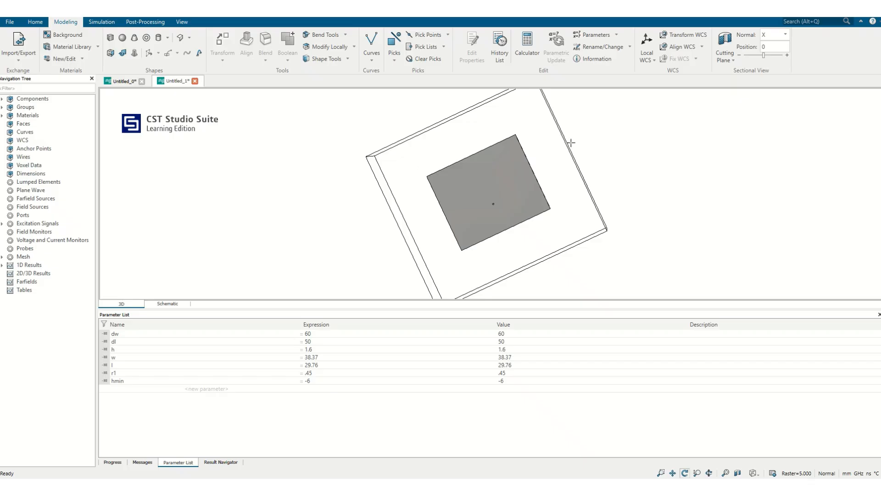
drag(395, 207, 247, 242)
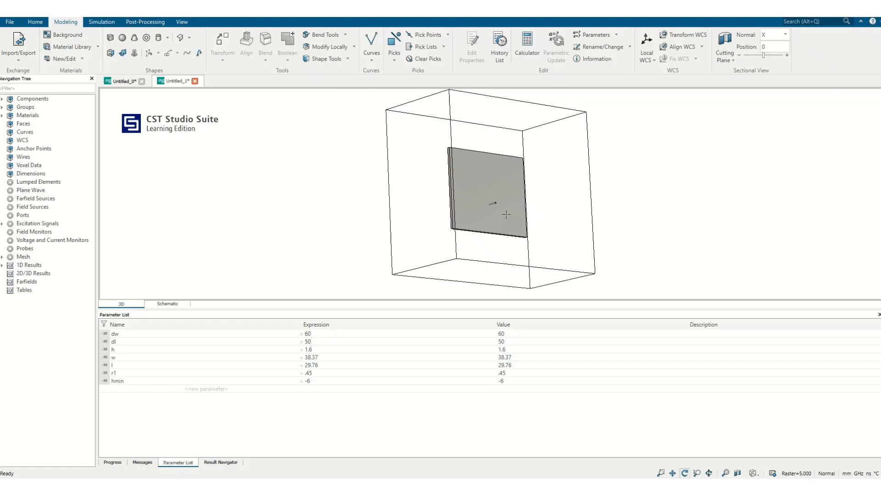
scroll(507, 211, up, 6)
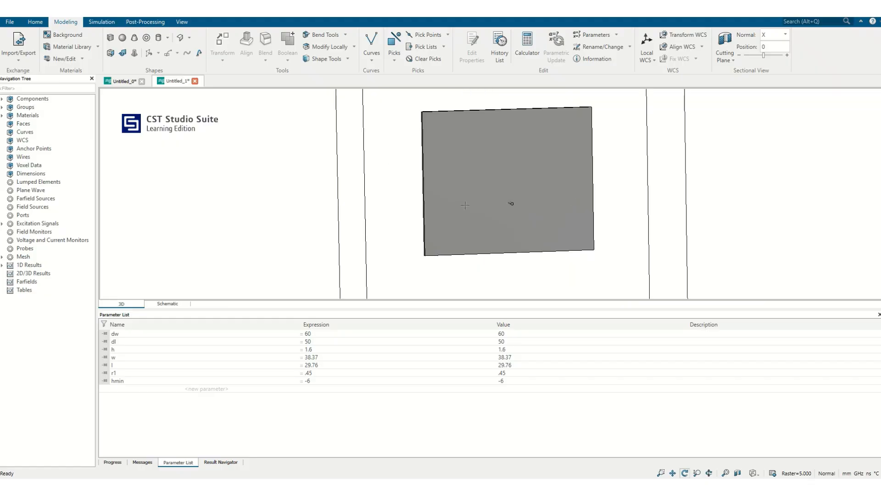
drag(669, 188, 733, 166)
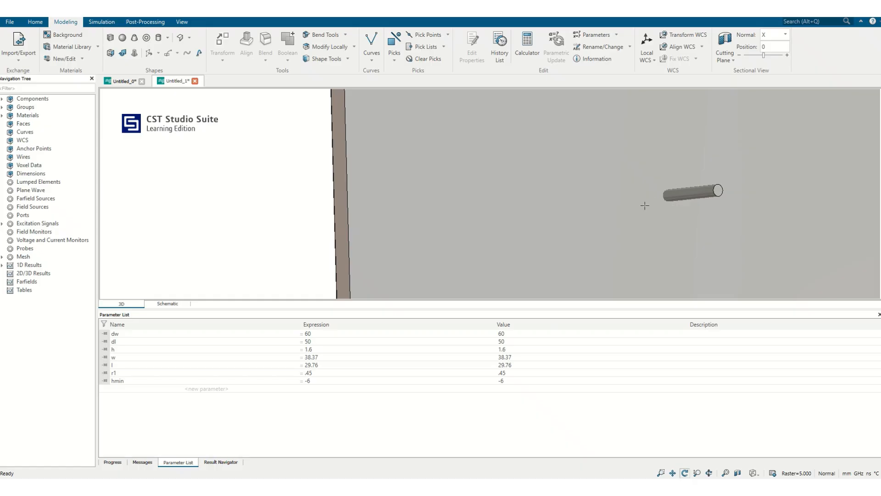
drag(654, 209, 683, 161)
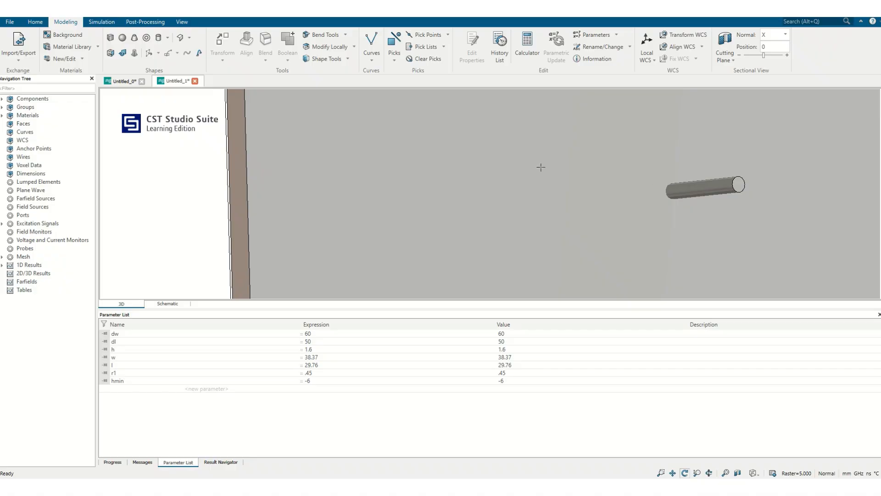
click(158, 39)
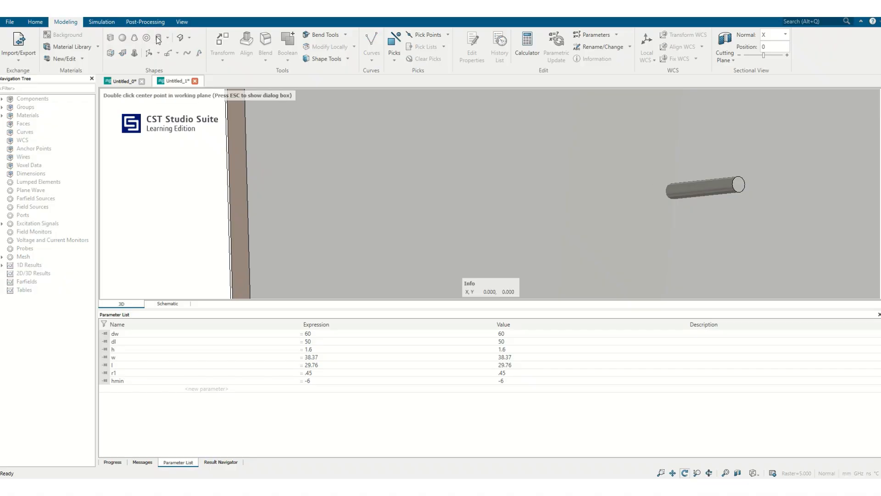
key(Escape)
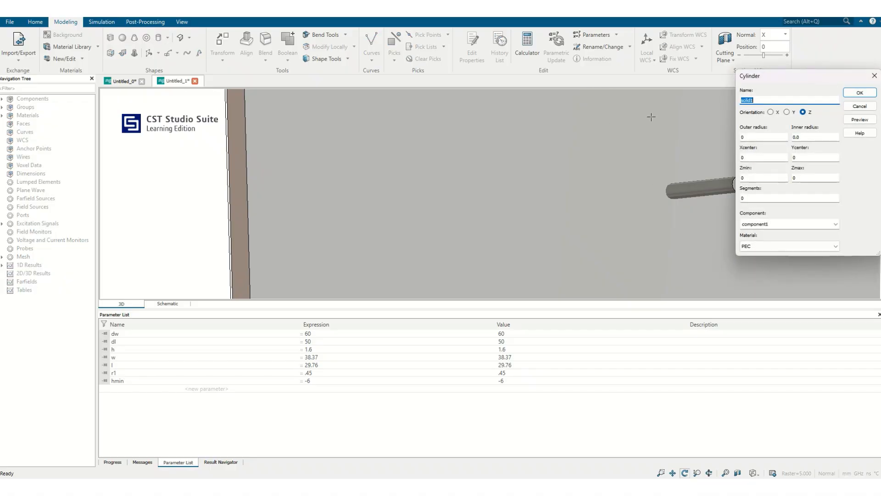
text(sub)
click(764, 99)
double_click(760, 137)
key(Tab)
key(Tab)
Keep the sub cylinder flat at Z 0 and create it, defining the missing parameter r3 as 1.8.
click(744, 177)
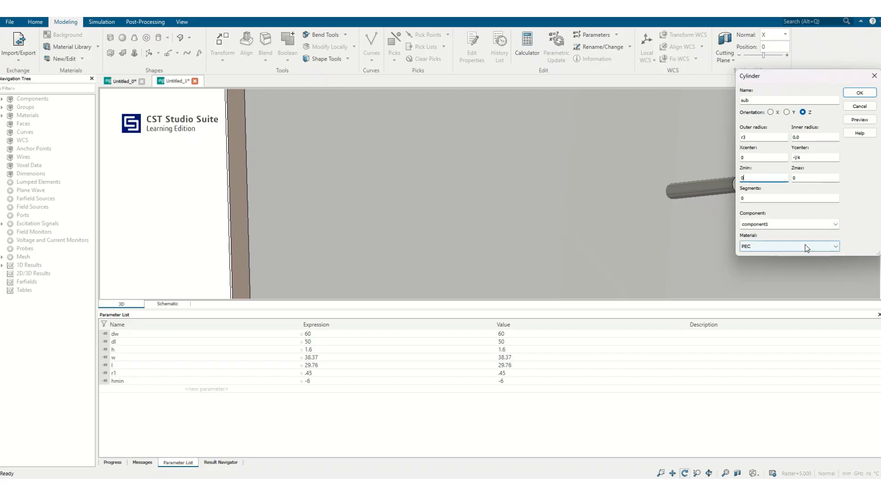
click(858, 95)
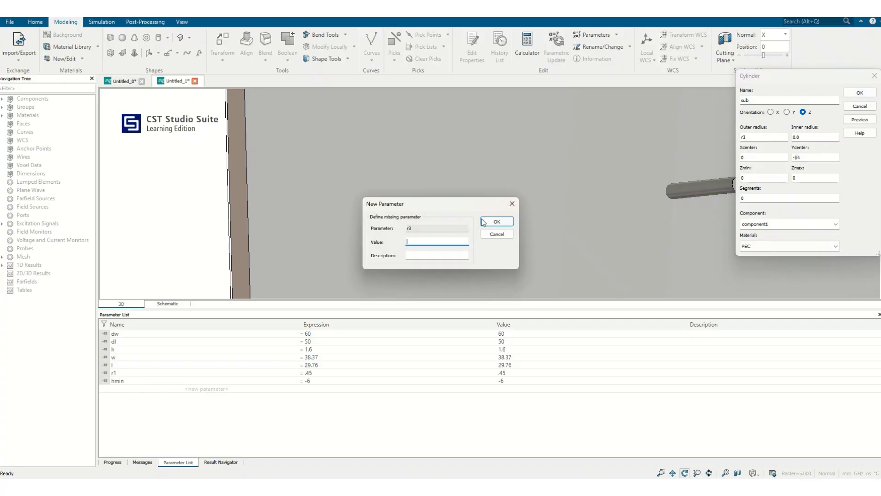
text(1.8)
click(488, 221)
Subtract the sub cylinder from gnd to cut a clearance opening around the feed pin.
drag(678, 228, 617, 193)
click(2, 99)
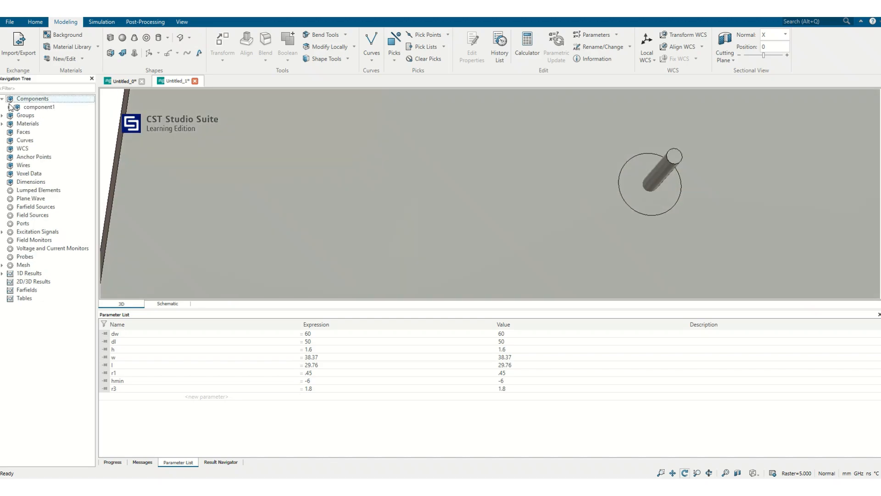
click(9, 107)
click(29, 124)
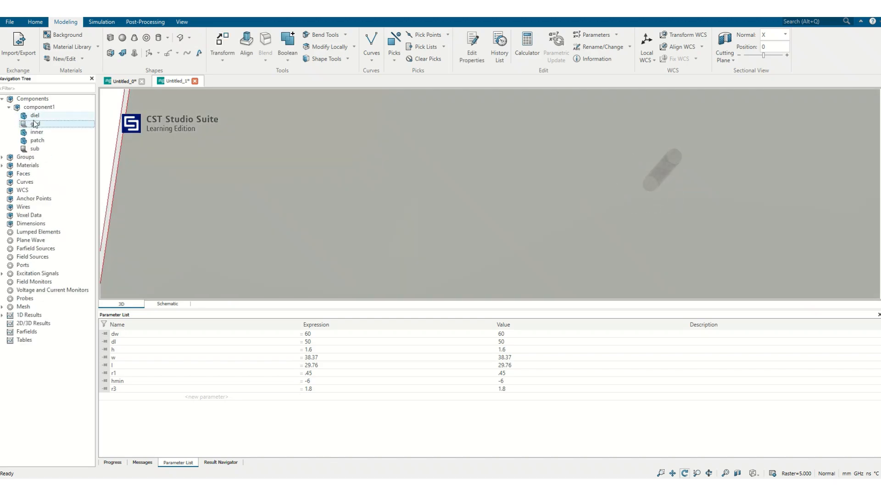
click(292, 58)
click(294, 91)
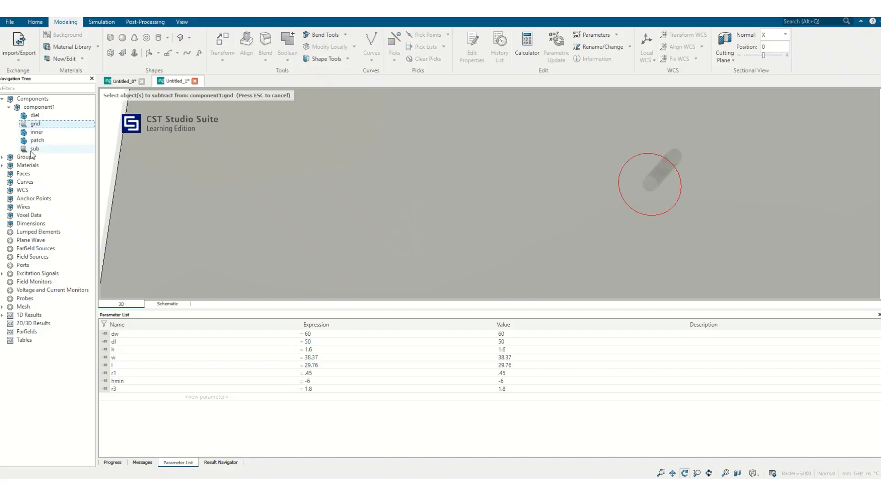
click(34, 149)
key(Return)
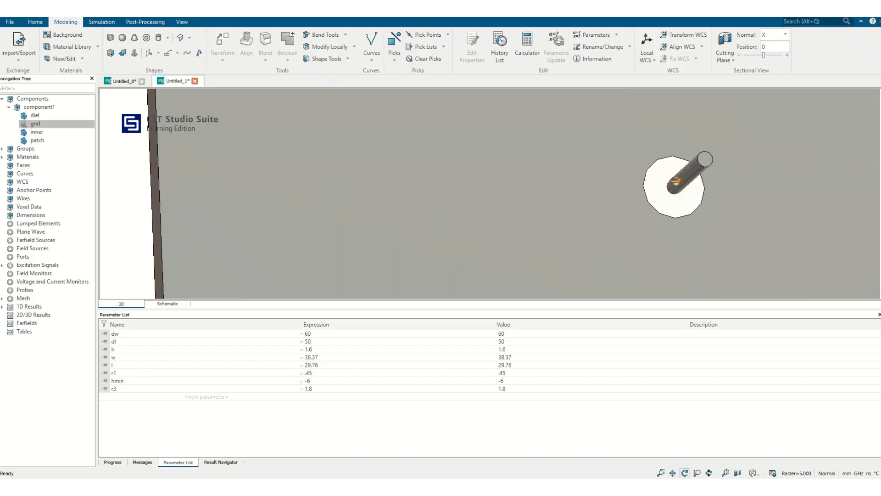
Start a cylinder named ptfe around the feed pin, with outer radius r2 and inner radius r1.
drag(676, 181, 591, 216)
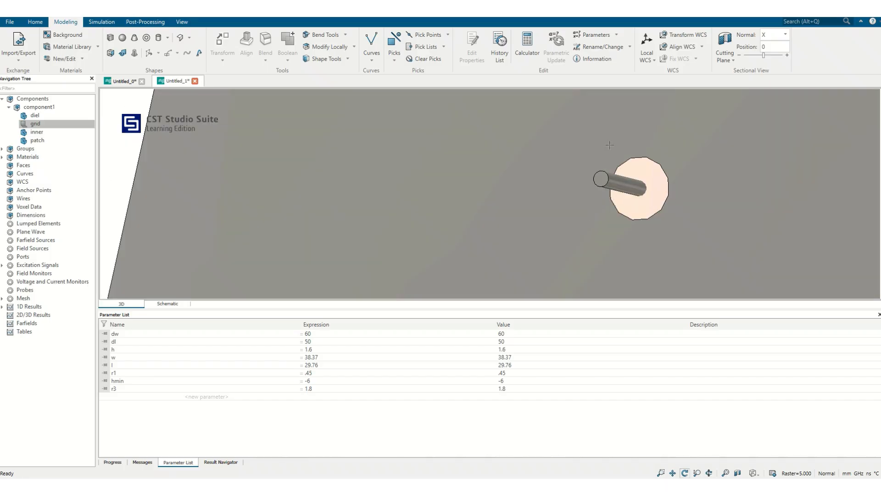
click(159, 38)
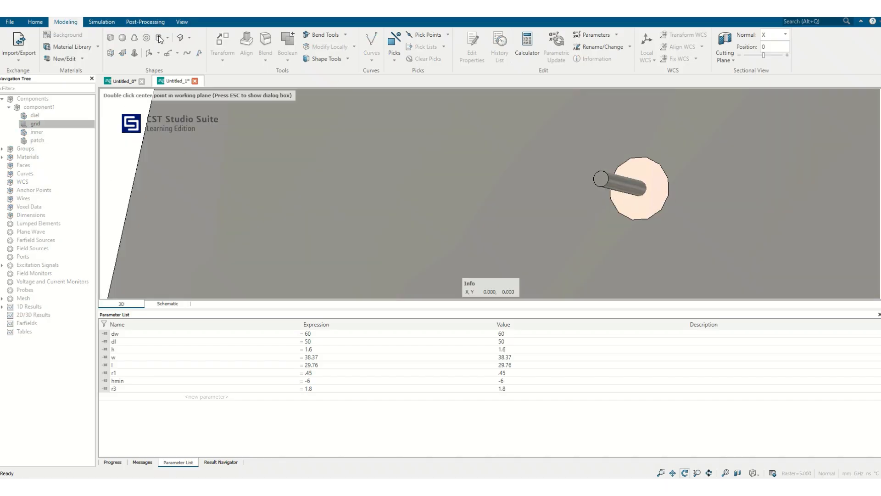
key(Escape)
text(p)
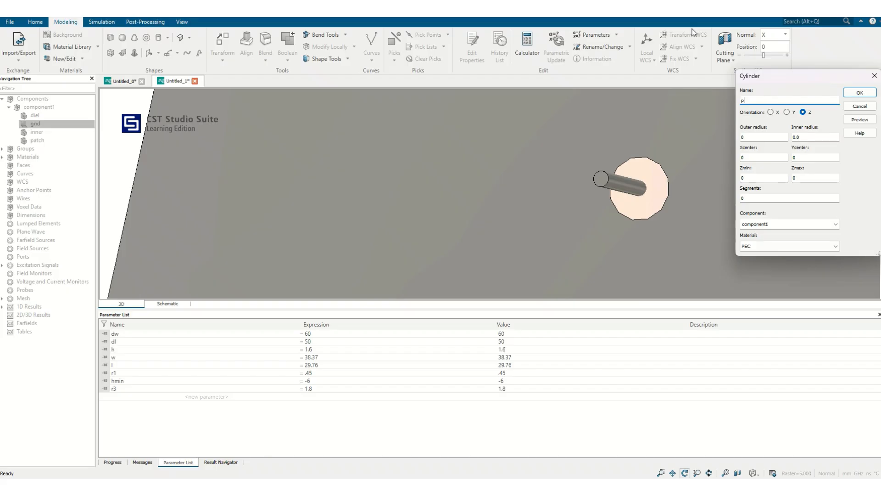
text(tfe)
click(808, 136)
text(r1)
click(757, 136)
text(r2)
Centre the ptfe cylinder at X 0 and Y -l/2, and set its Zmin to hmin.
click(768, 156)
key(Tab)
key(Tab)
Load PTFE (lossy) from the material library as the ptfe cylinder's material.
click(784, 247)
click(780, 261)
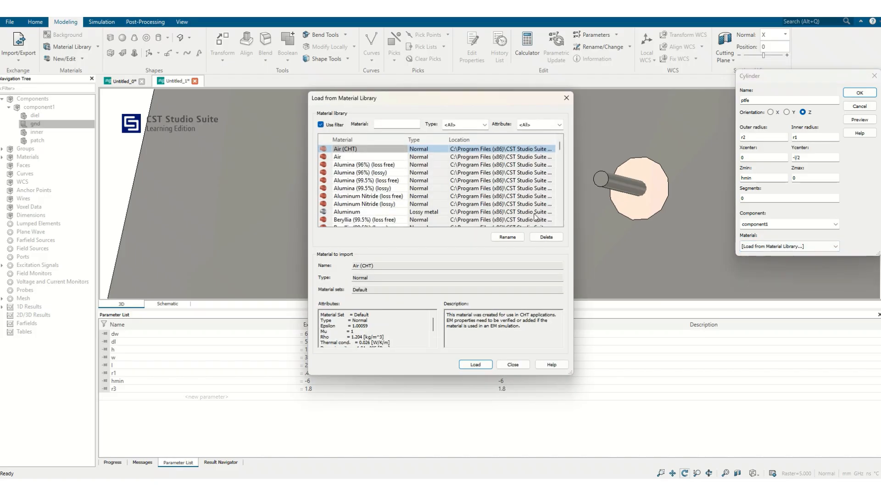
click(364, 196)
key(p)
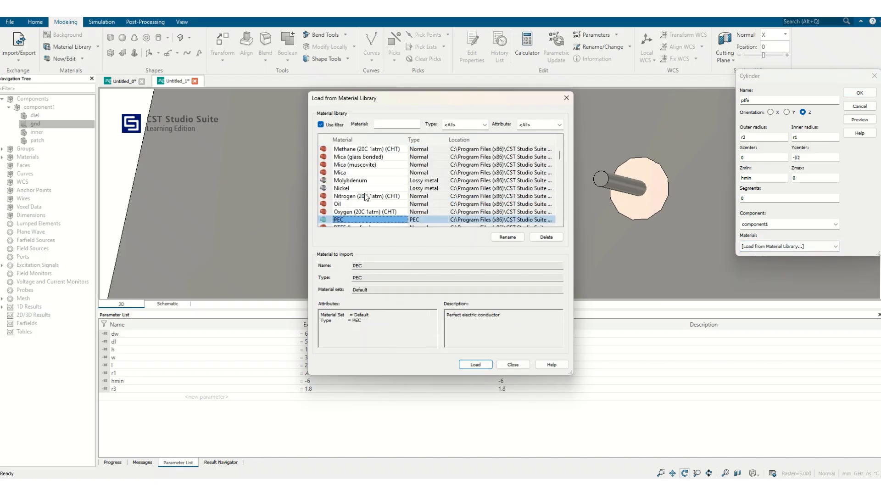
scroll(364, 193, down, 2)
click(357, 188)
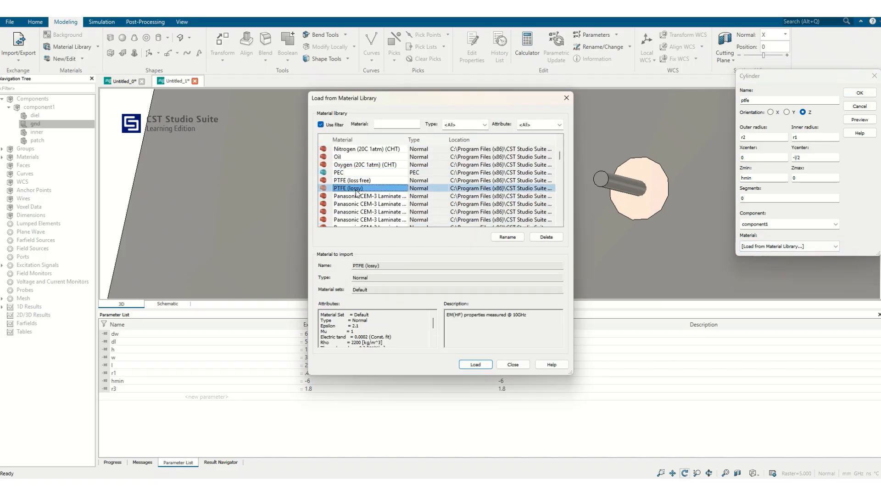
click(476, 364)
Create the ptfe cylinder, defining the missing parameter r2 as 1.5, and dismiss the shape intersection with gnd without a Boolean combination.
click(872, 92)
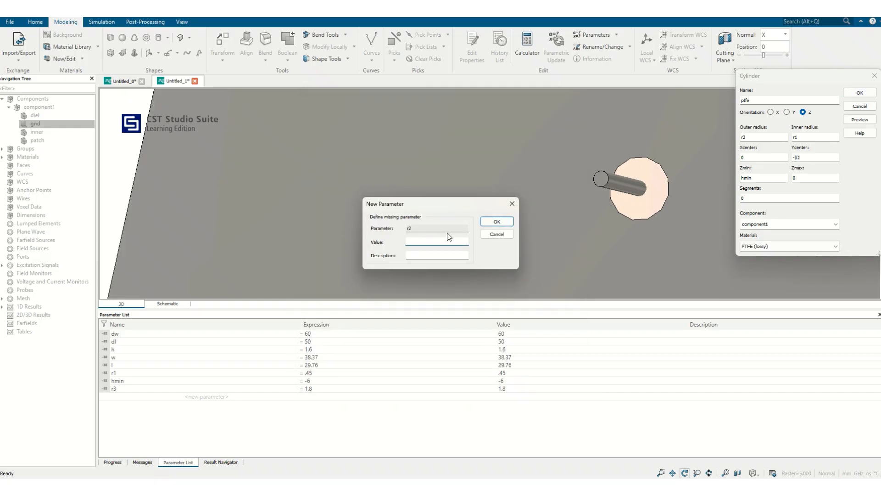
text(1.5)
click(505, 222)
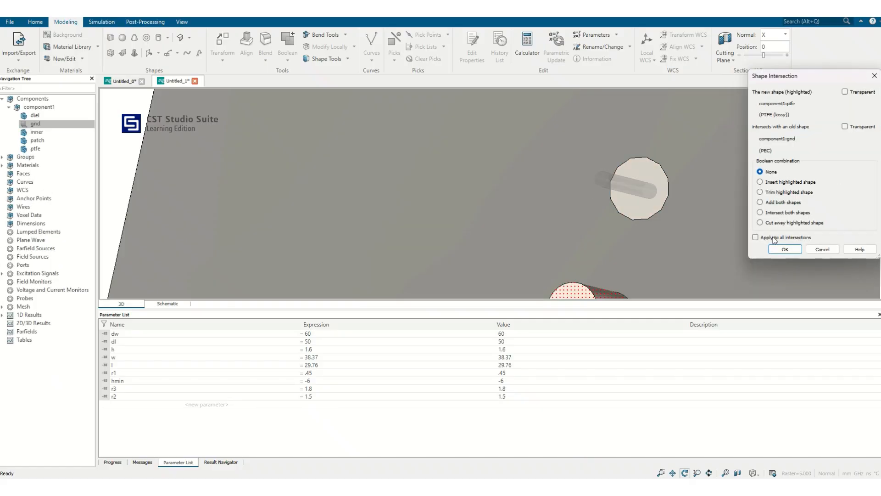
drag(634, 267, 633, 232)
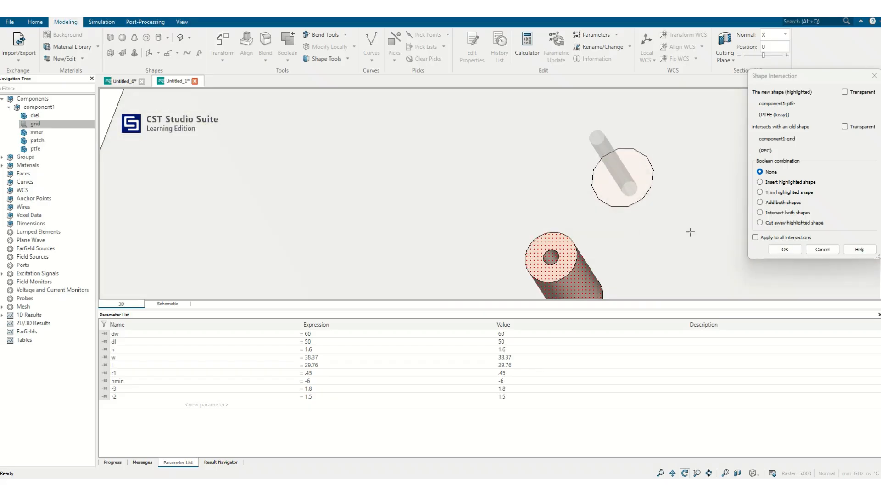
click(823, 249)
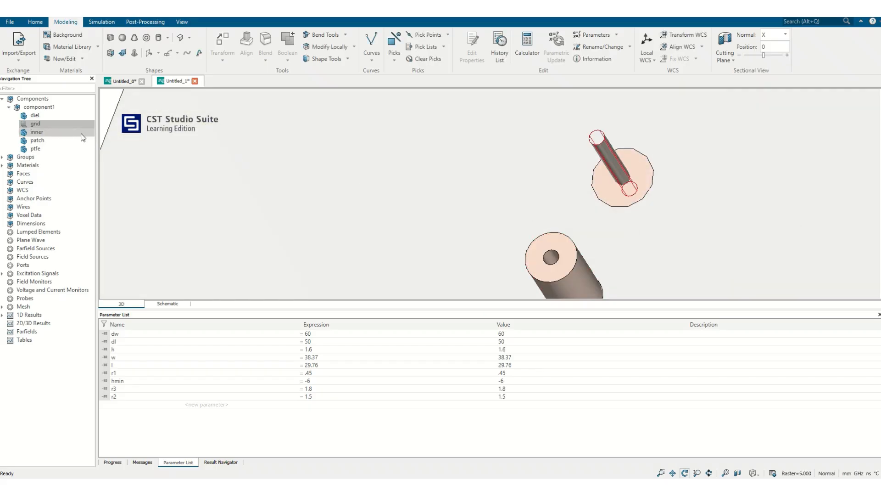
Edit the ptfe cylinder's definition and set its Y centre to -l/4 so it surrounds the feed pin.
click(33, 142)
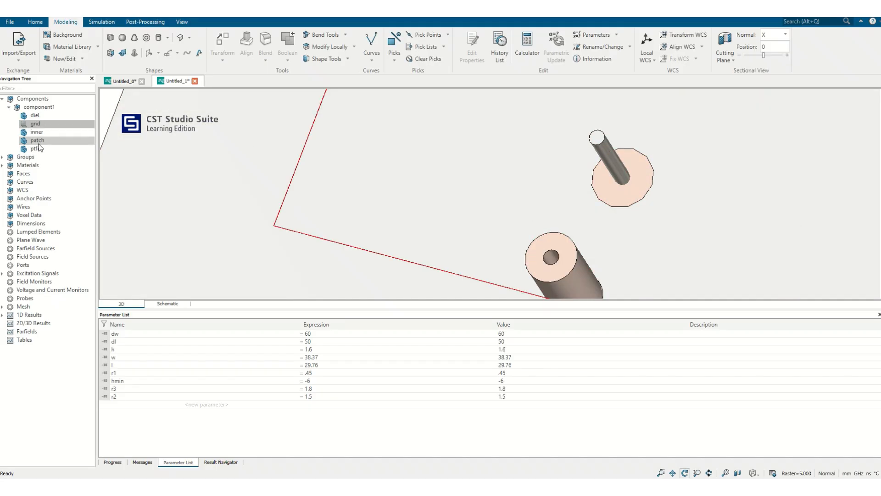
click(36, 148)
double_click(39, 146)
double_click(793, 99)
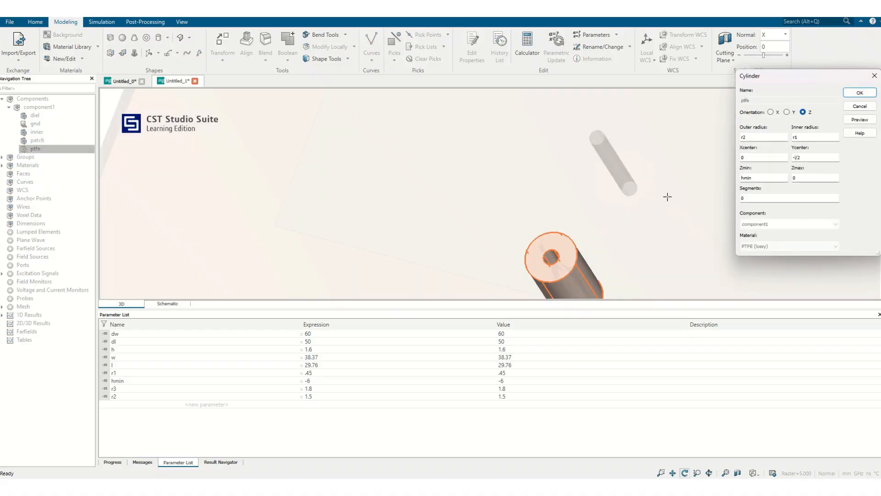
drag(618, 232, 551, 297)
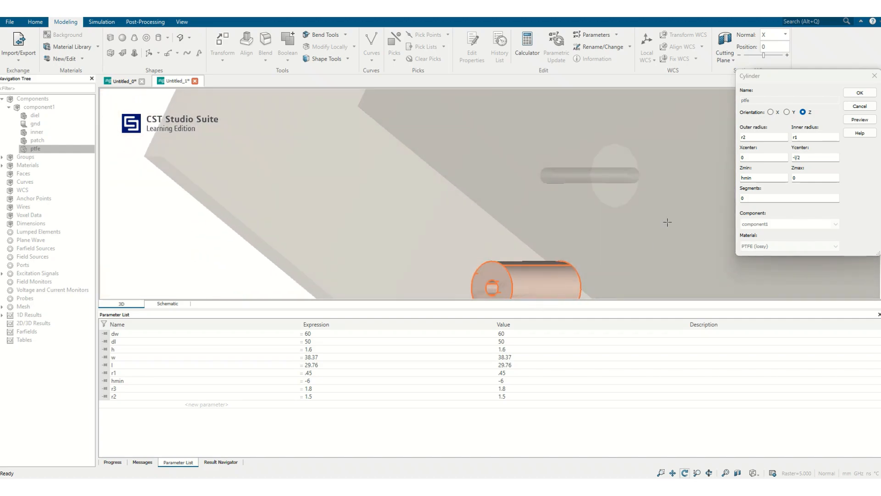
click(758, 157)
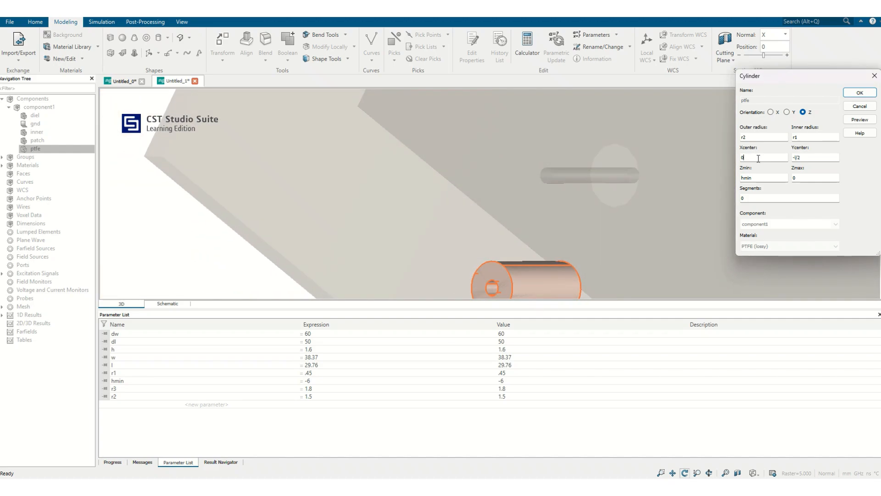
drag(617, 205, 297, 124)
click(807, 159)
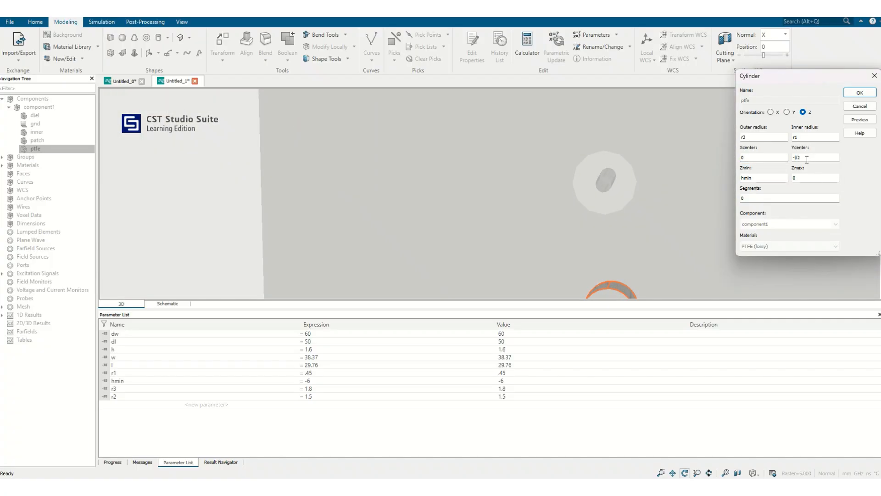
click(862, 120)
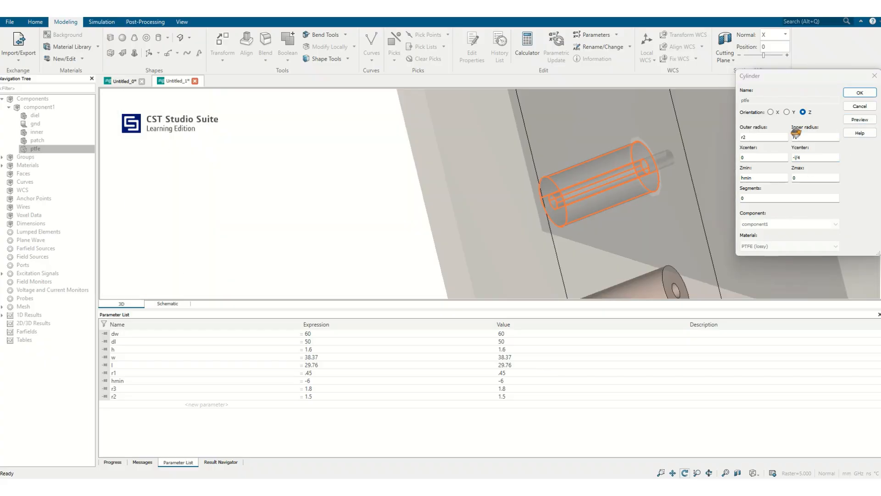
click(860, 92)
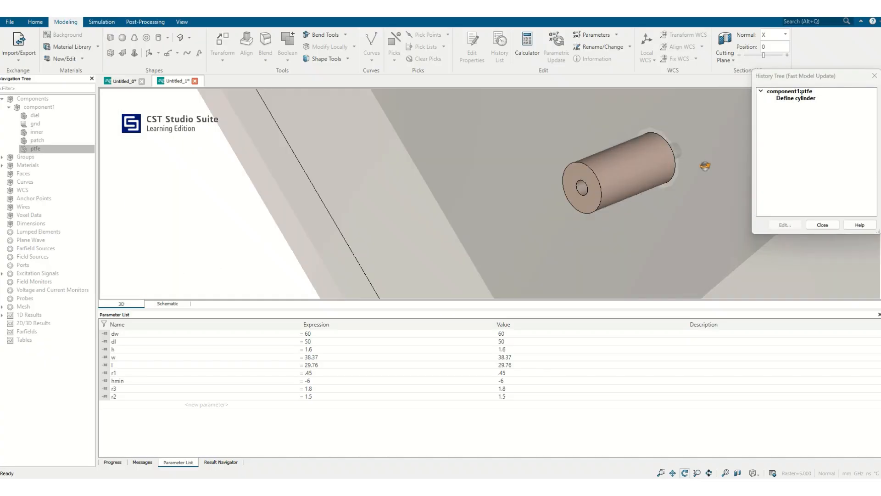
click(810, 226)
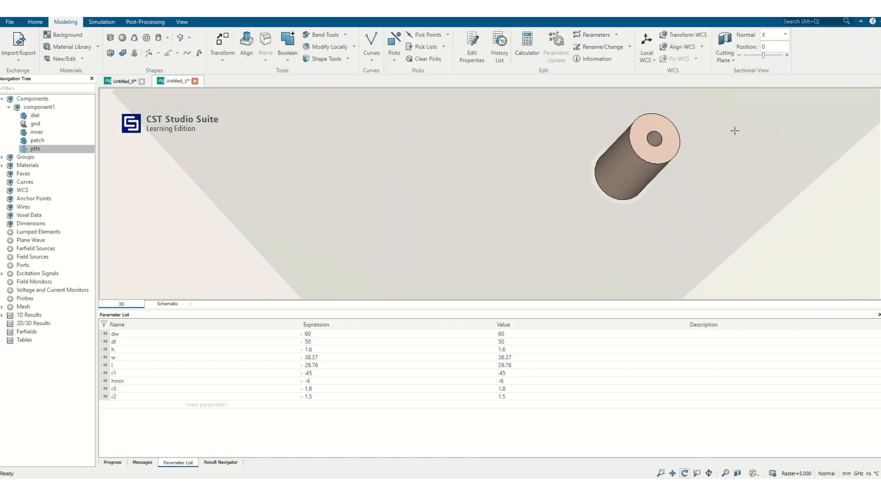
Review the ptfe cylinder's radii, centre and Z range in its definition without changing them.
double_click(57, 148)
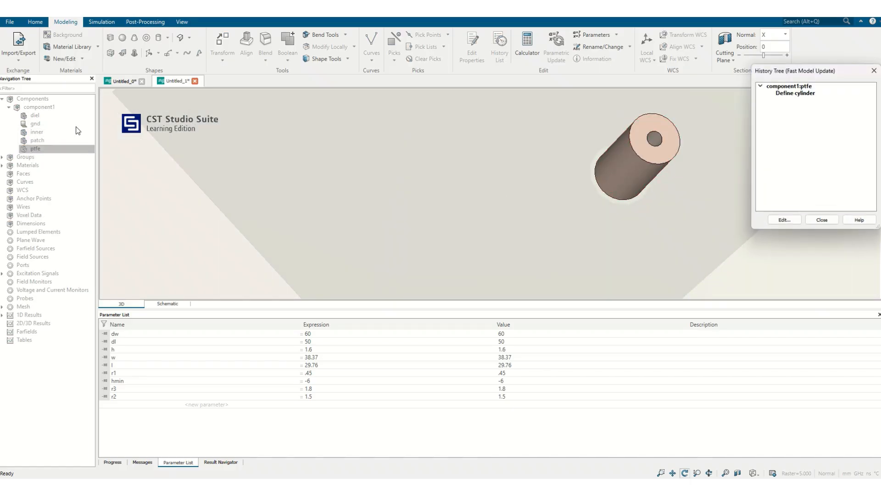
double_click(799, 94)
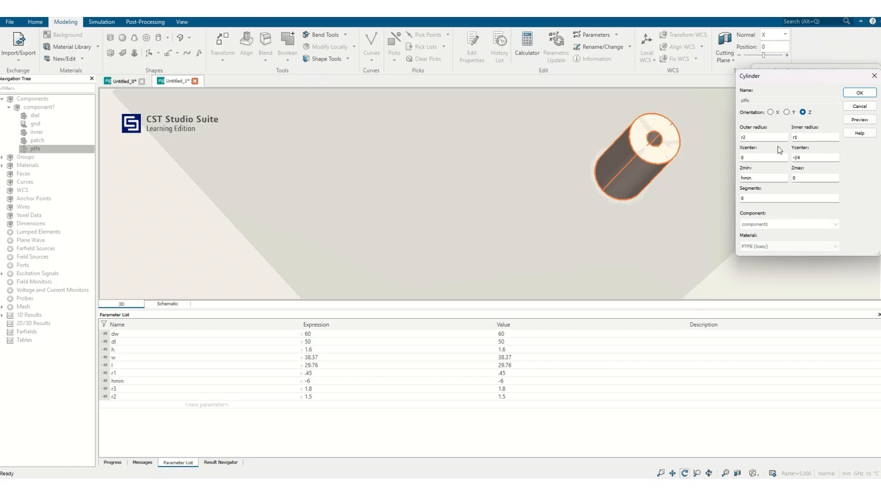
click(860, 107)
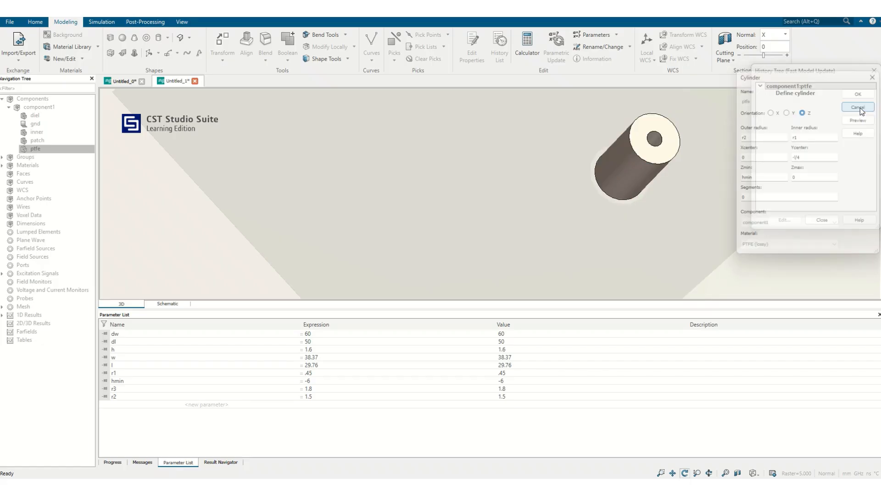
click(824, 224)
Examine the whole component1 model and the coaxial feed from the ground plane side.
mouse_move(709, 188)
mouse_down()
mouse_move(409, 169)
mouse_move(516, 151)
mouse_move(743, 162)
mouse_move(711, 189)
mouse_up()
key(space)
scroll(628, 194, up, 3)
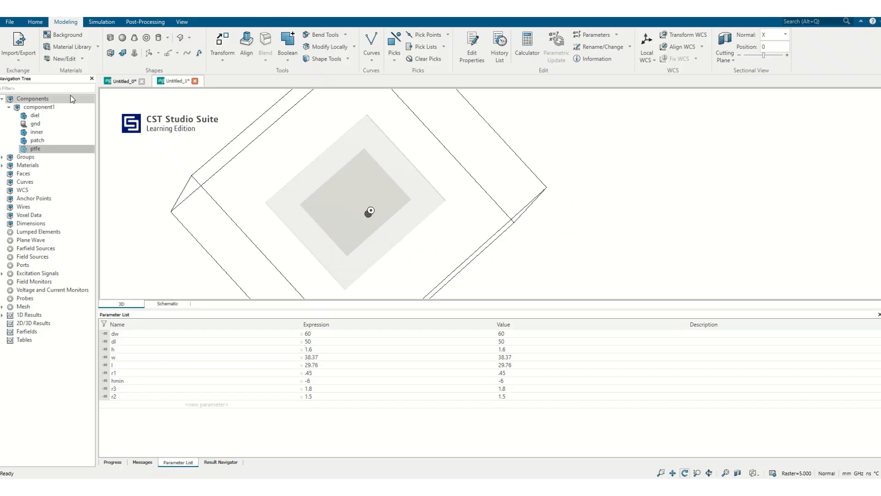
click(39, 107)
key(space)
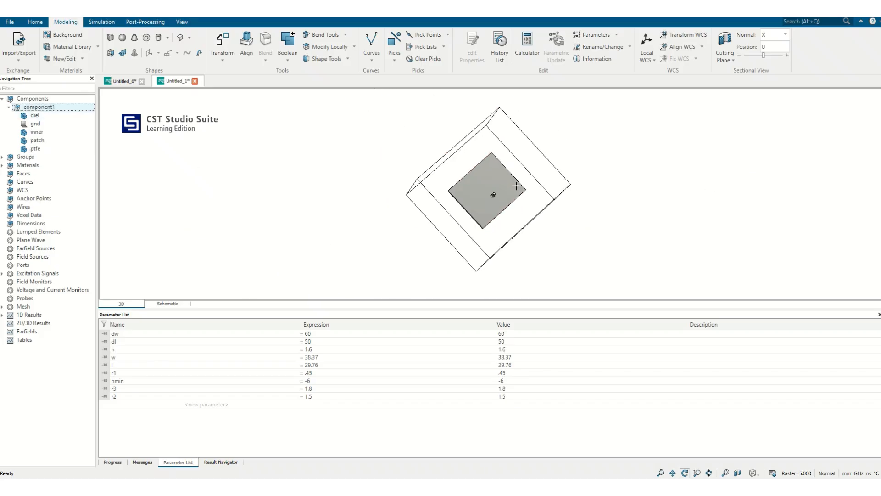
scroll(517, 185, up, 5)
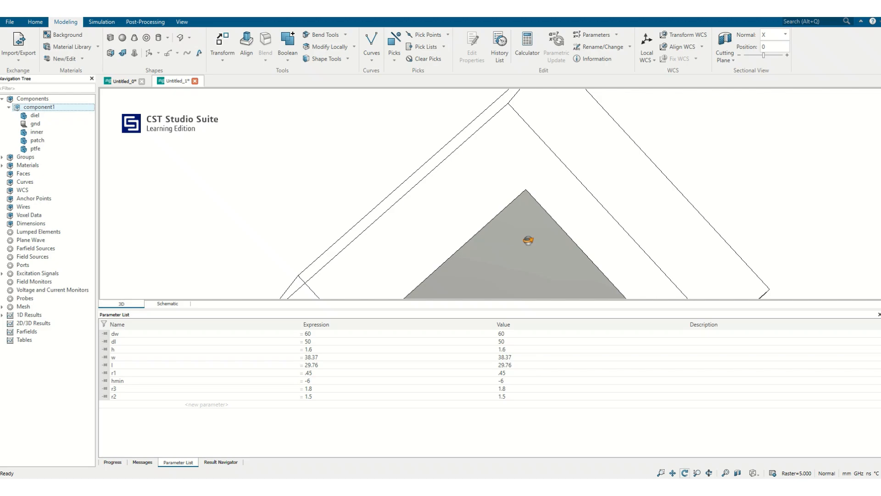
drag(528, 240, 502, 234)
scroll(507, 221, down, 4)
scroll(507, 211, up, 1)
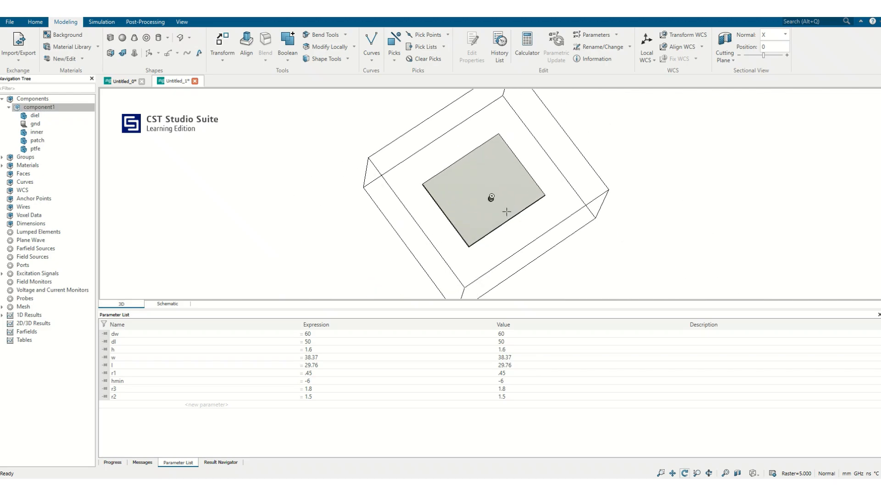
scroll(507, 207, up, 5)
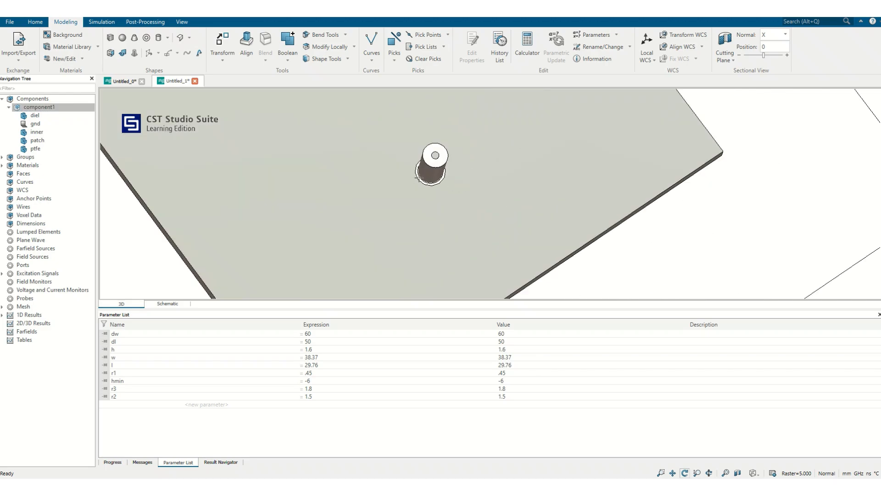
Start a cylinder named outer with outer radius r3, inner radius r2, Y centre -l/4 and Zmin hmin.
click(158, 38)
key(Tab)
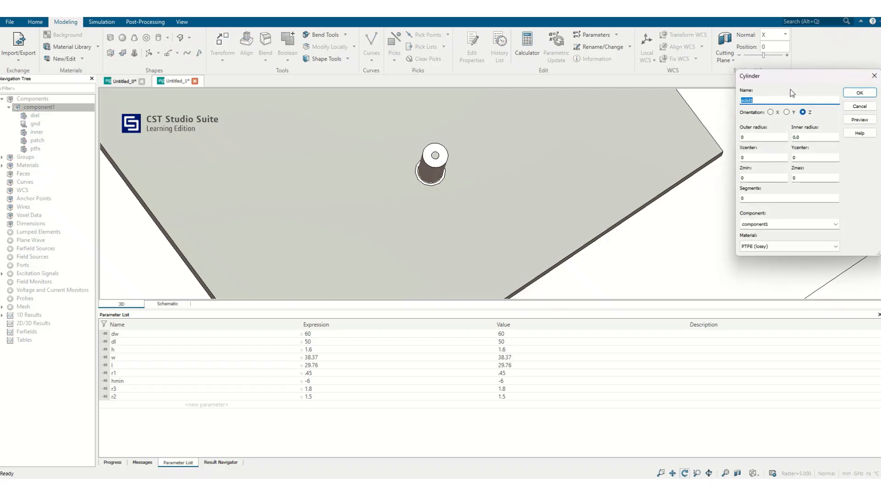
text(outer)
key(Tab)
click(792, 137)
drag(791, 140, 707, 139)
text(r)
text(r)
text(3)
drag(792, 159, 763, 161)
double_click(743, 178)
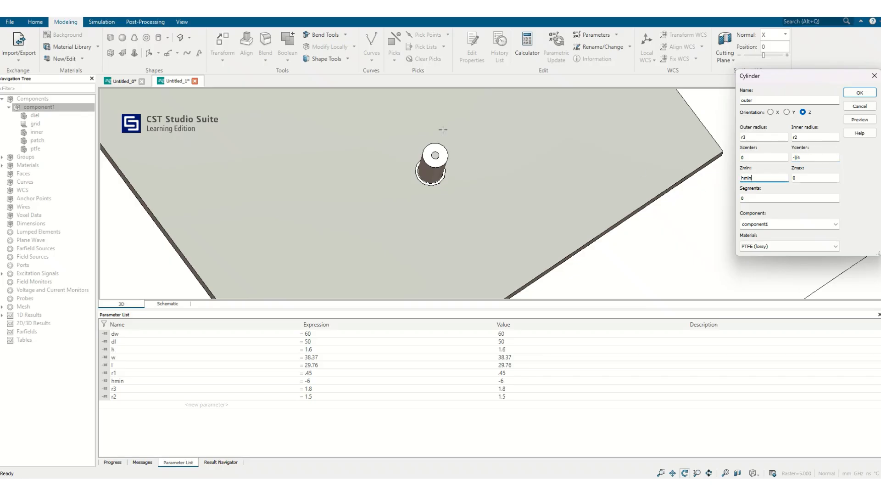
Assign PEC to the outer cylinder, preview it around the ptfe and create it.
click(770, 246)
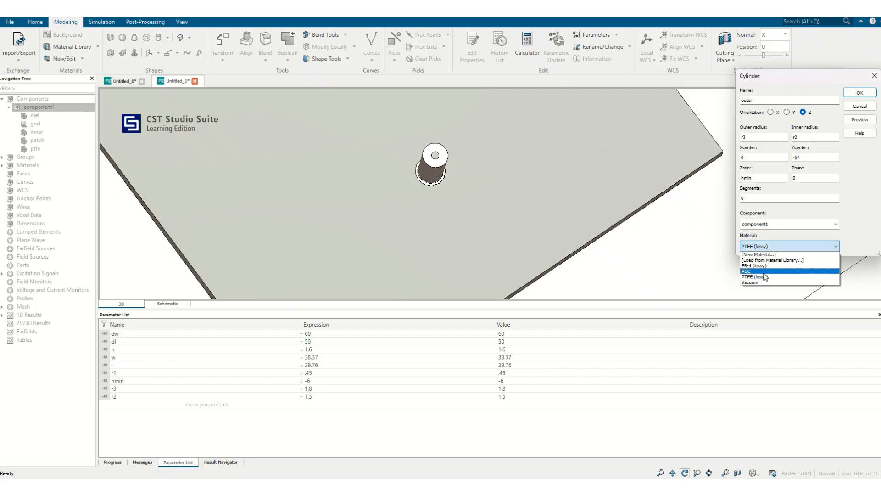
click(766, 269)
click(856, 121)
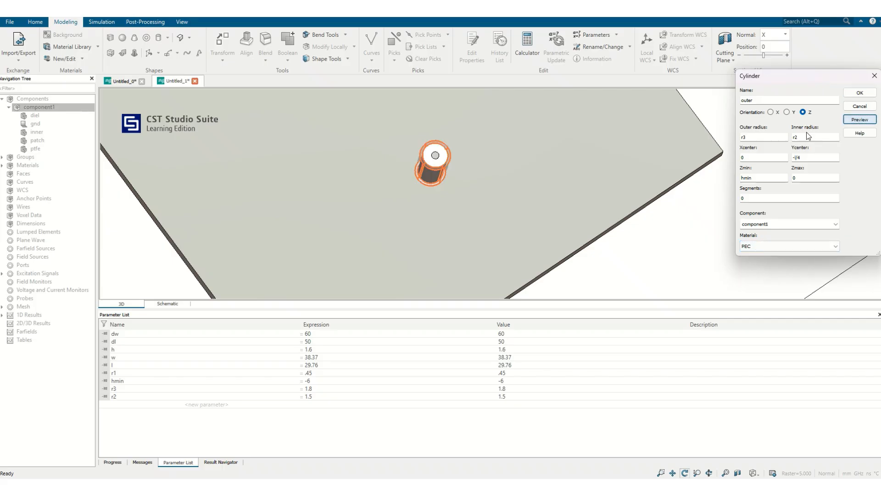
mouse_move(448, 172)
mouse_down()
mouse_move(545, 142)
mouse_move(448, 179)
mouse_up()
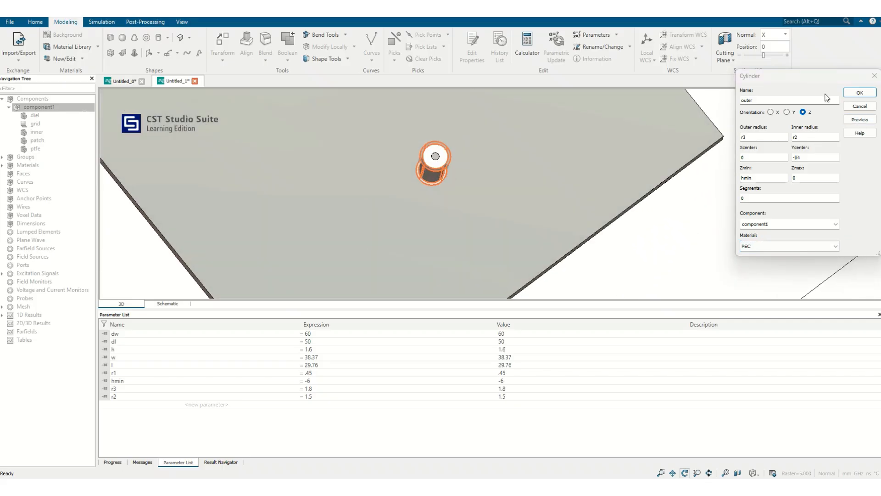
click(861, 94)
Examine up close where the outer cylinder meets the clearance opening in the ground plane.
drag(551, 178, 441, 224)
scroll(441, 224, up, 10)
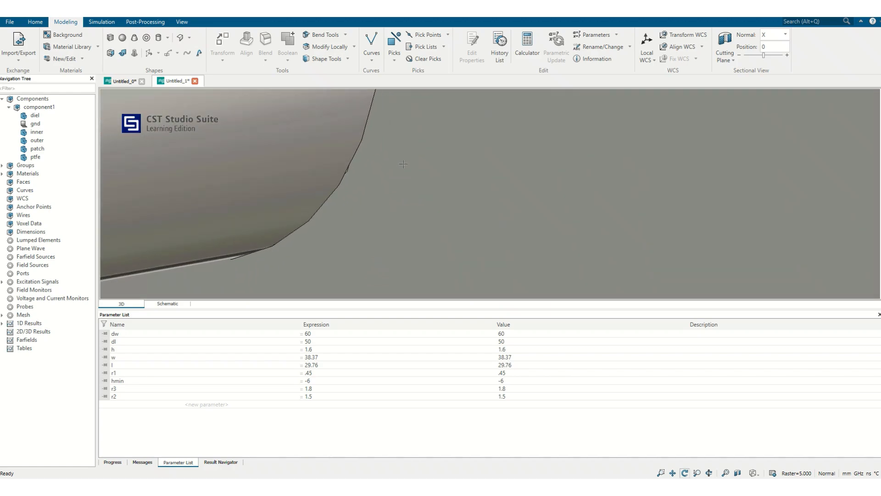
scroll(336, 200, up, 2)
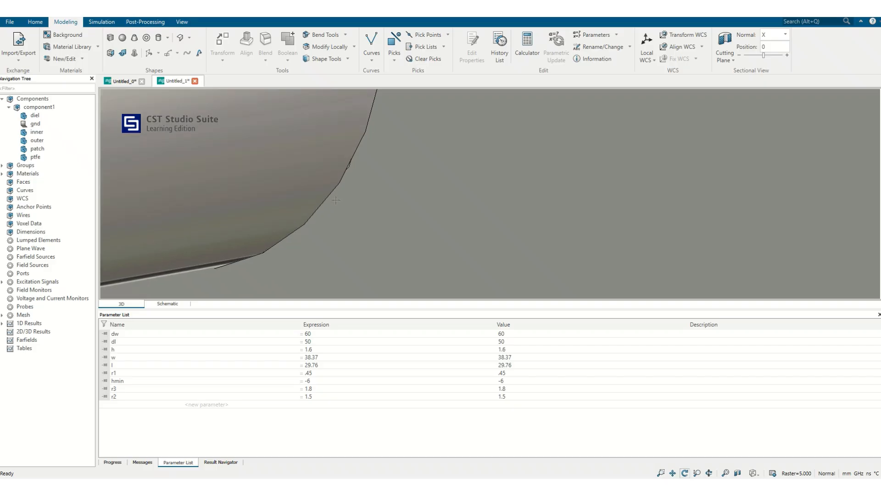
scroll(348, 164, up, 1)
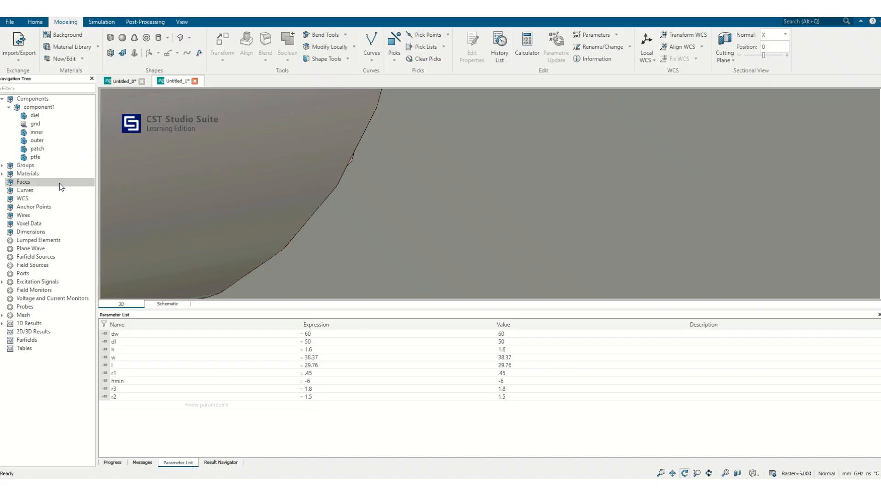
Check the radius parameters in the outer cylinder's definition from its history, leaving the definition as it is.
double_click(49, 139)
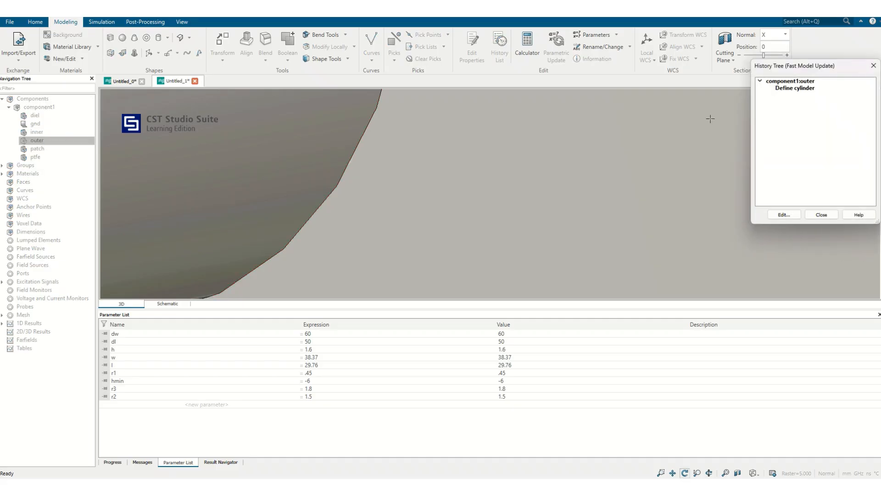
double_click(786, 87)
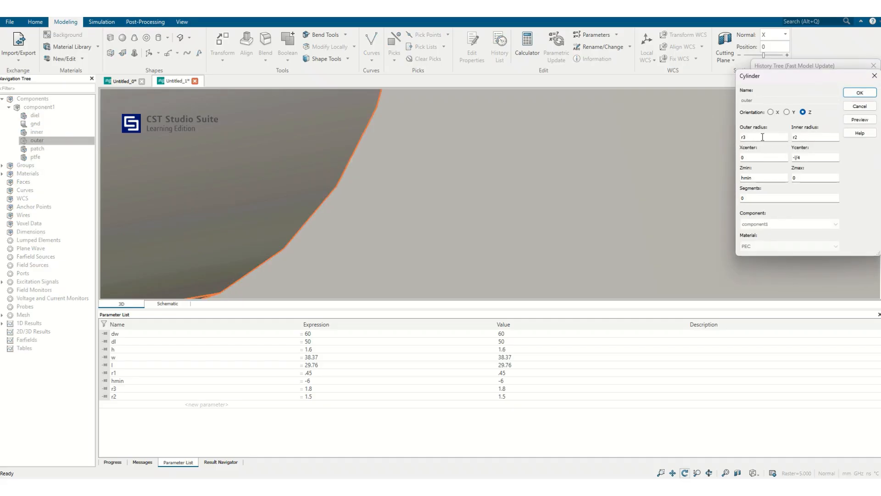
click(851, 107)
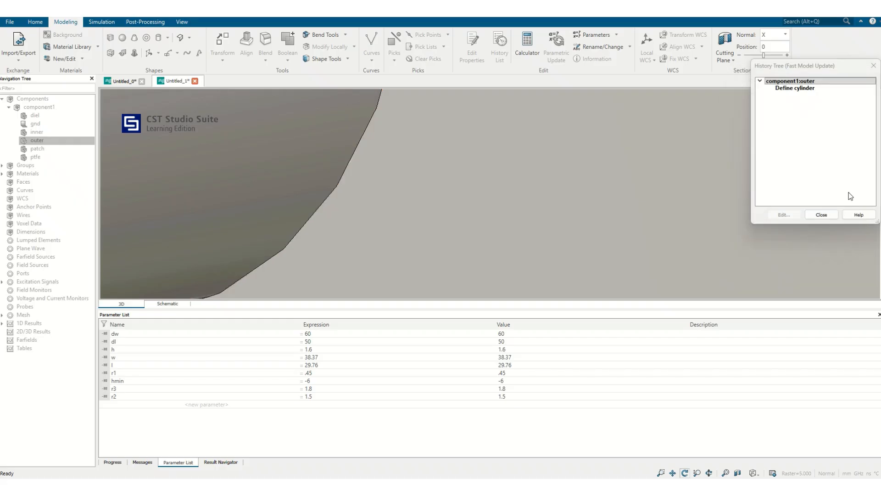
click(821, 214)
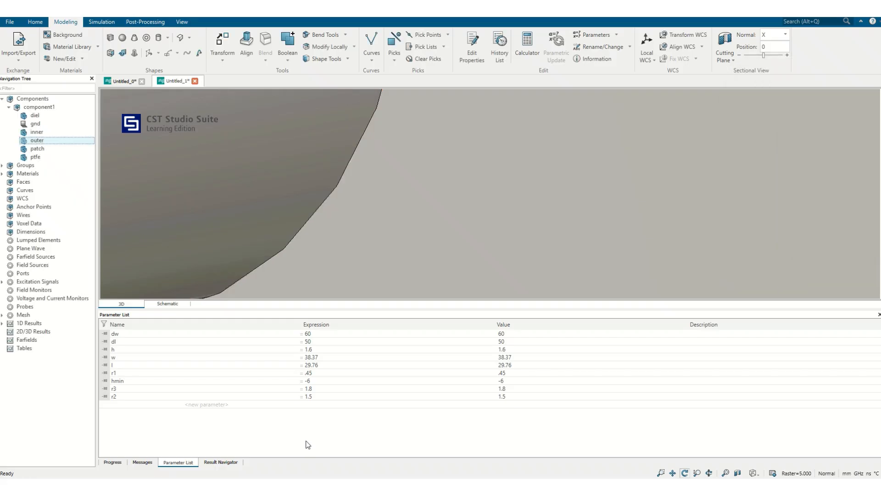
Set parameter r3 to 1.9 and run a parametric update of the model.
double_click(319, 389)
click(319, 389)
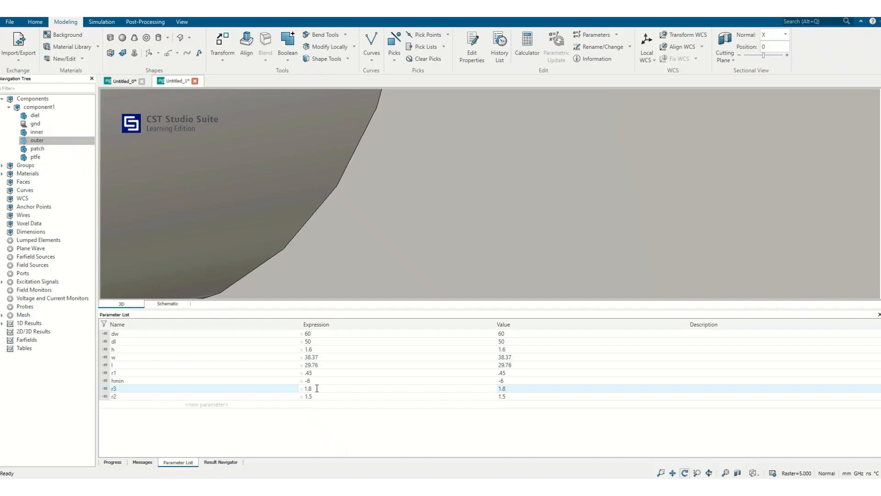
text(9)
key(Return)
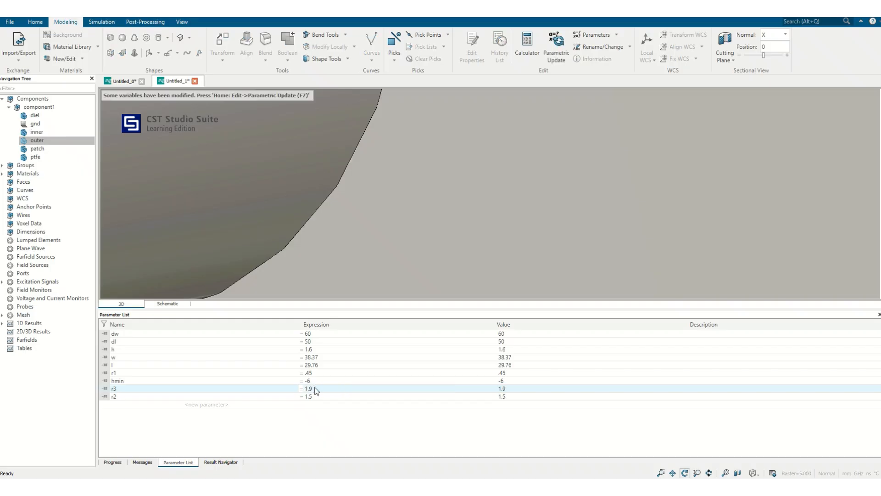
key(F7)
Examine the outer cylinder's wall and its open end up close from several angles.
drag(403, 246, 394, 201)
key(space)
scroll(496, 214, up, 6)
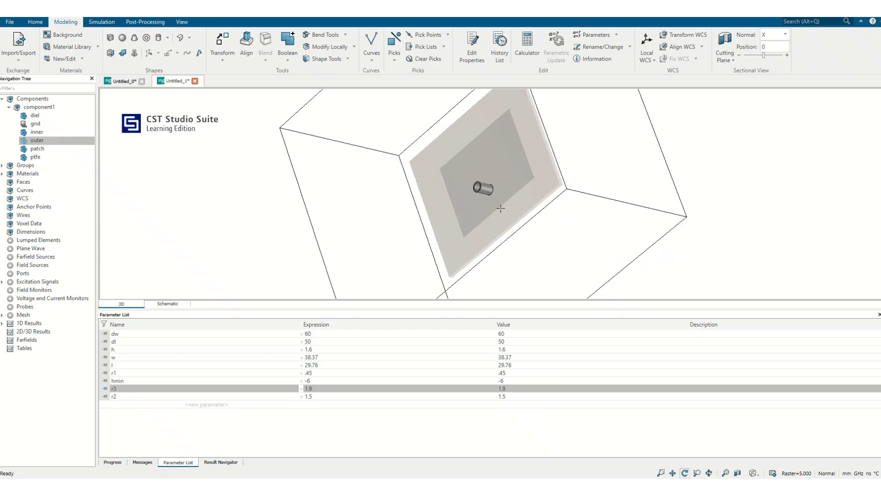
scroll(476, 188, up, 8)
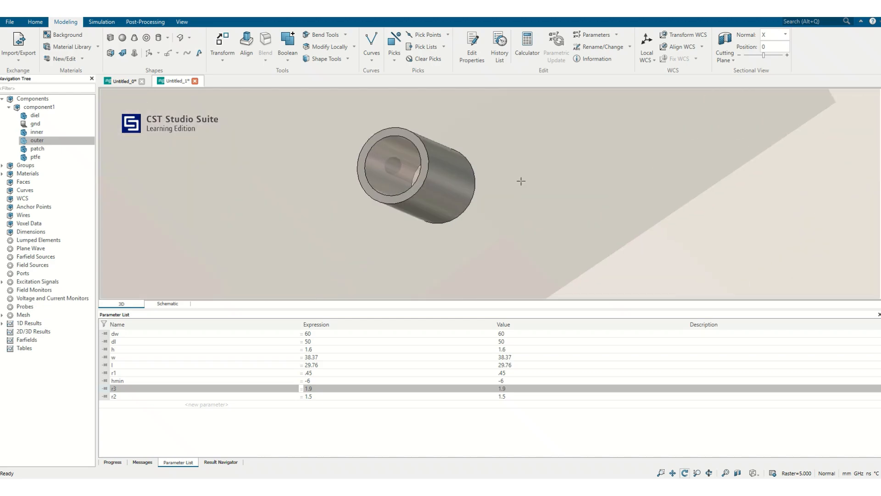
scroll(427, 196, up, 5)
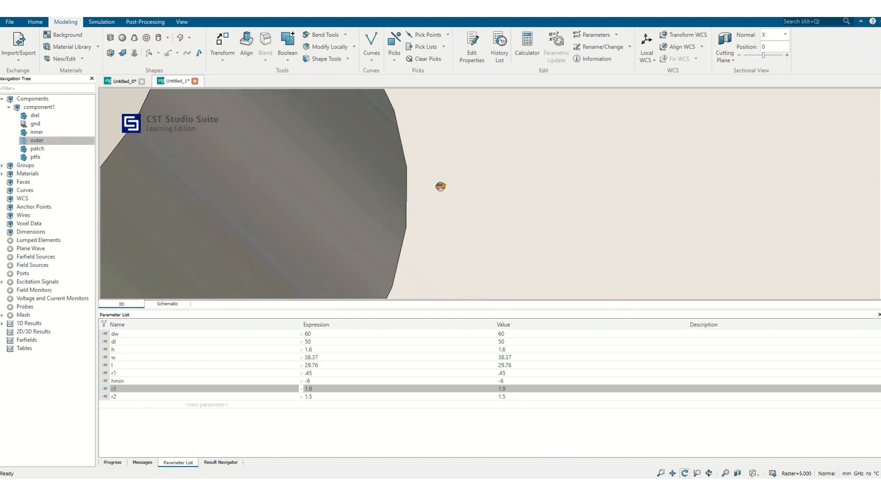
key(space)
scroll(426, 199, up, 6)
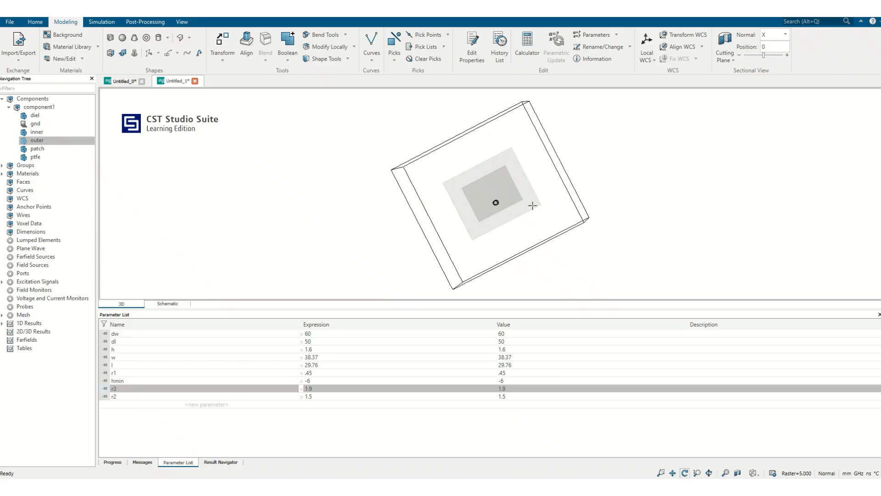
scroll(498, 197, up, 6)
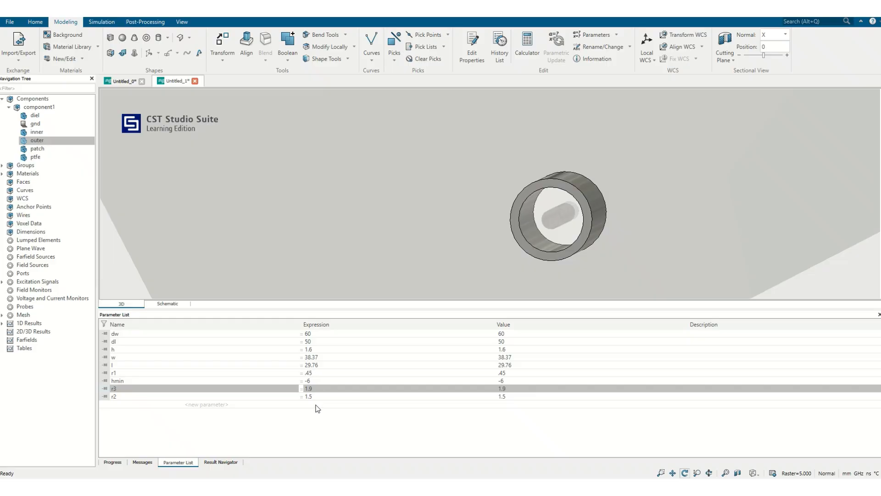
Show the whole component1 and pick the ring-shaped end face of the outer conductor on the coaxial feed.
click(59, 110)
key(space)
scroll(503, 189, up, 4)
scroll(503, 190, up, 2)
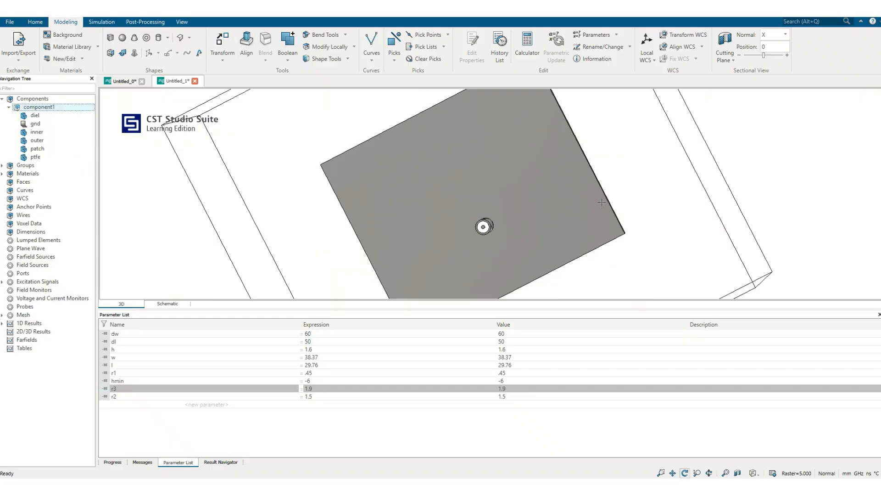
drag(602, 202, 2, 148)
scroll(441, 172, up, 3)
scroll(442, 173, up, 2)
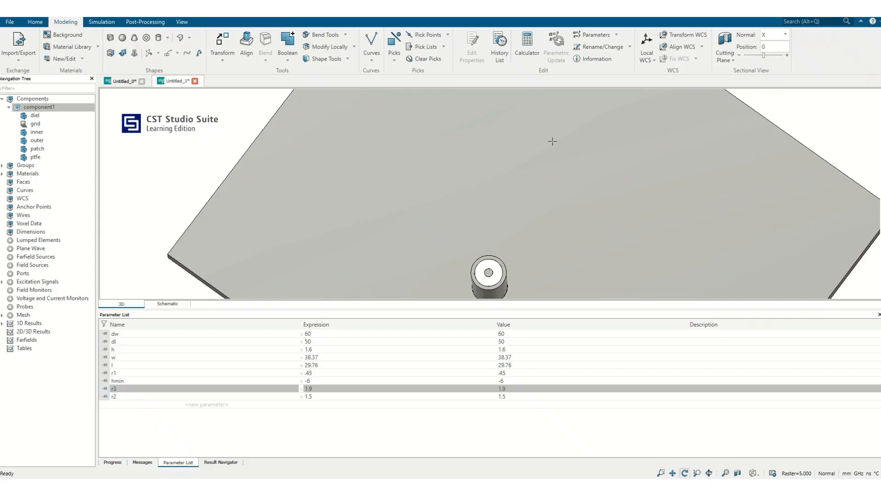
key(f)
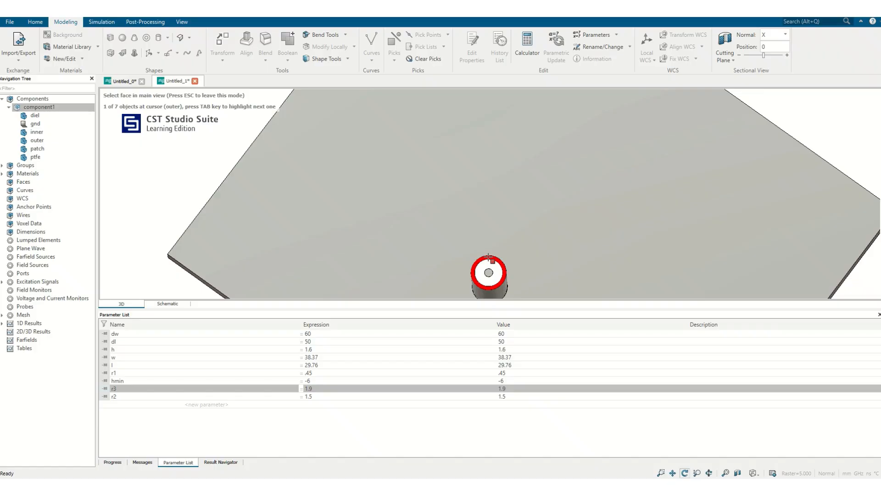
double_click(489, 258)
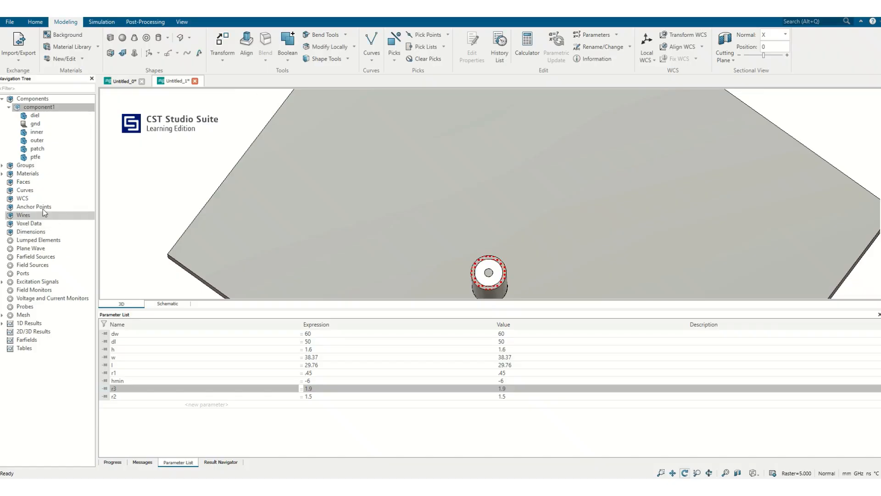
Create waveguide port 1 from the picked face at the coaxial feed's end, with positive orientation and one mode, after previewing it.
click(35, 274)
right_click(36, 274)
click(71, 279)
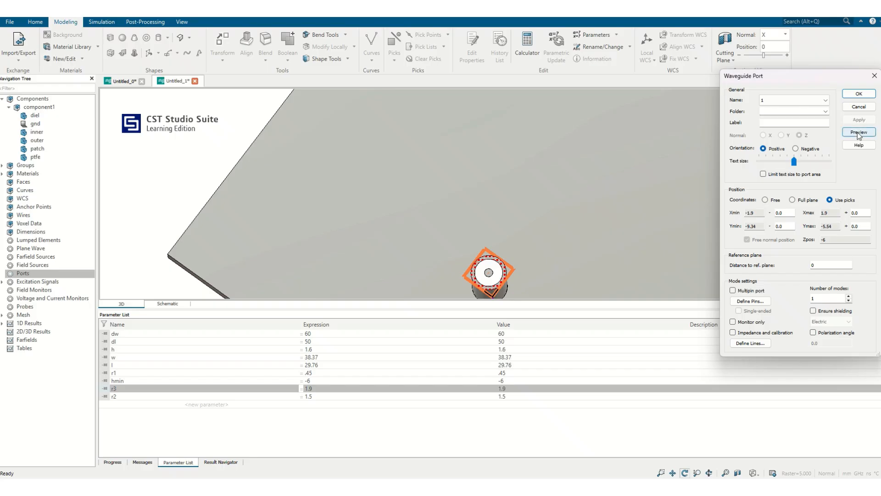
drag(570, 197, 605, 117)
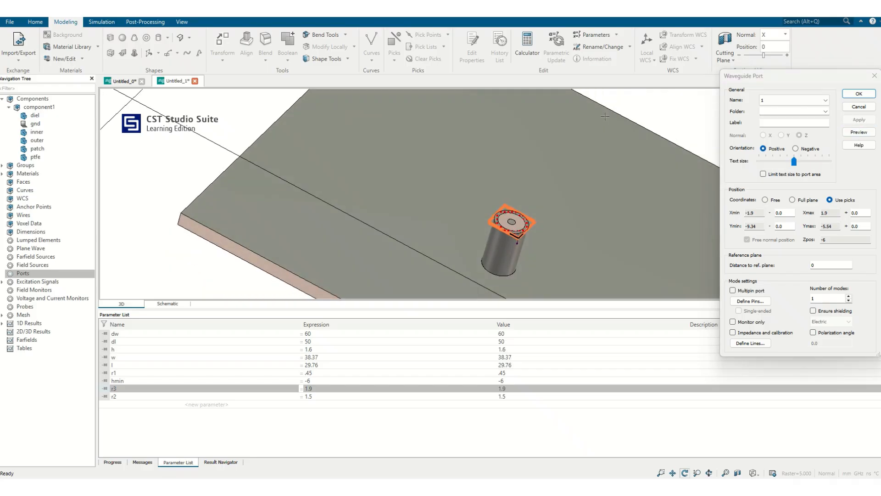
click(853, 97)
drag(576, 218, 471, 281)
Review the background properties, the boundary conditions and the open boundary settings without changing them.
click(101, 22)
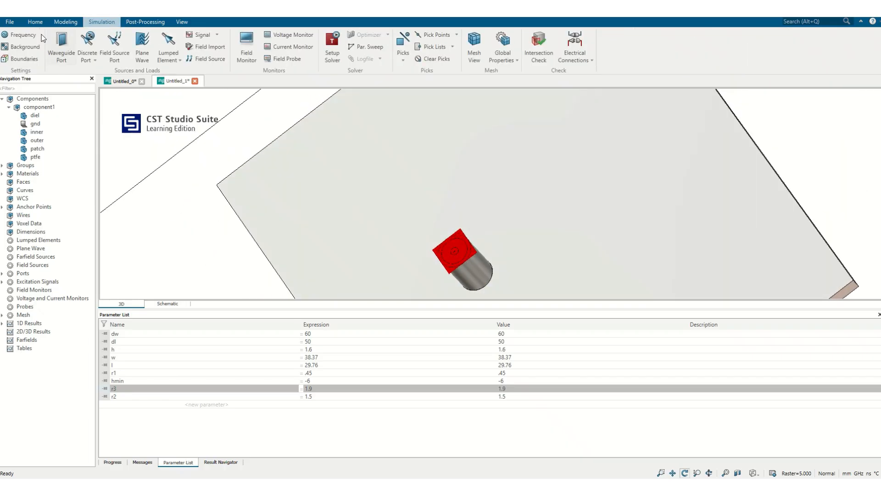
click(24, 48)
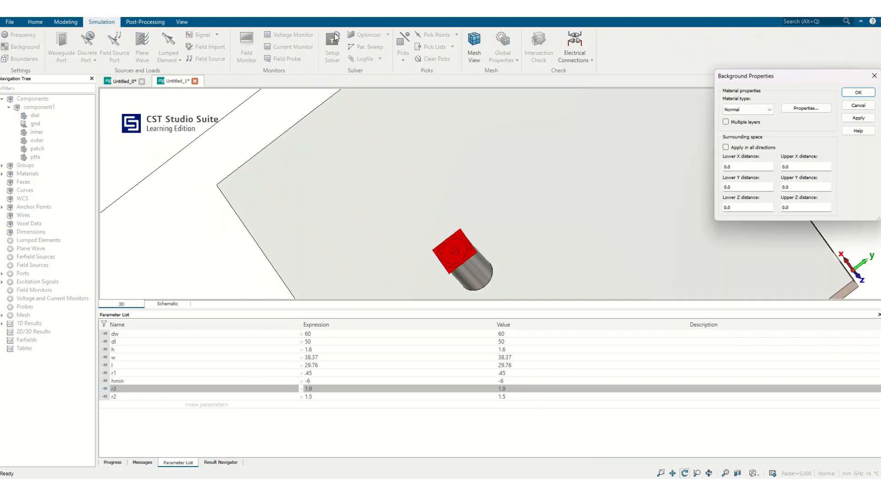
click(857, 106)
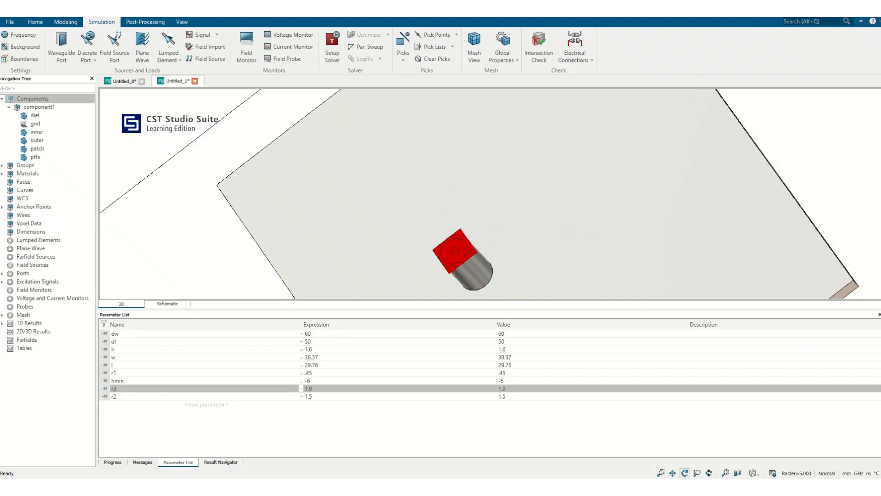
click(21, 59)
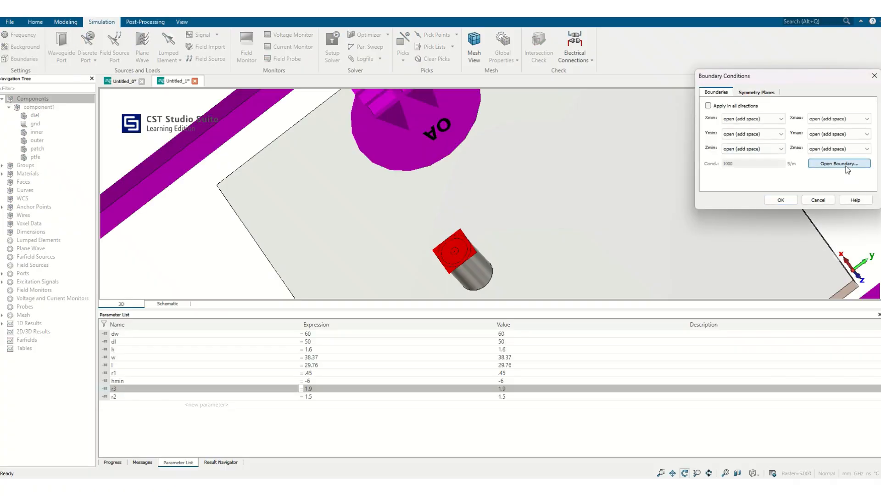
click(839, 163)
click(503, 221)
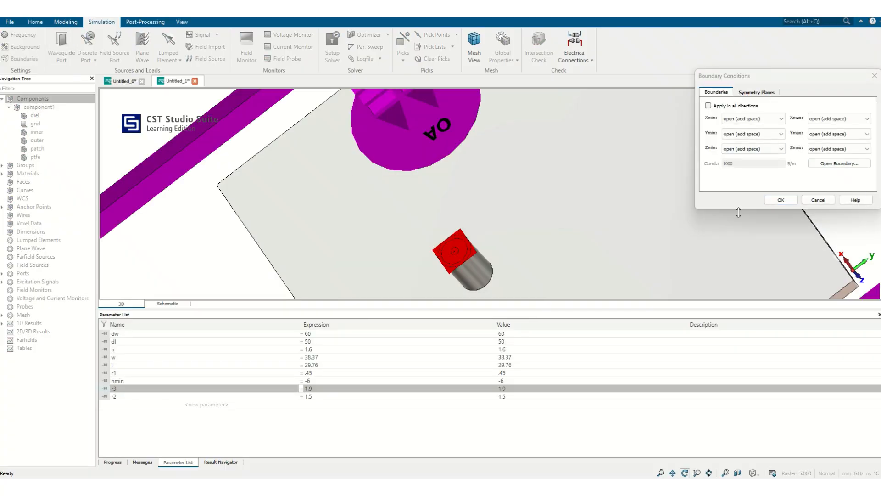
click(818, 200)
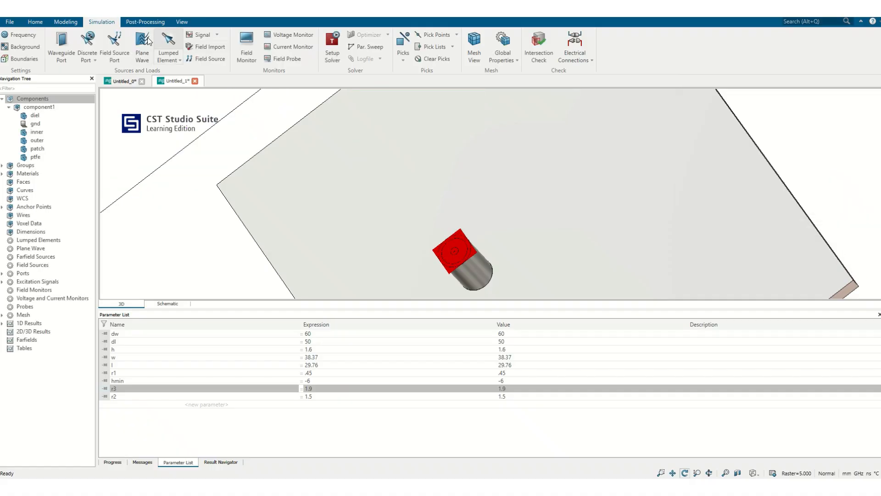
Run the time domain solver and display the S1,1 curve from the S-parameter results.
click(332, 46)
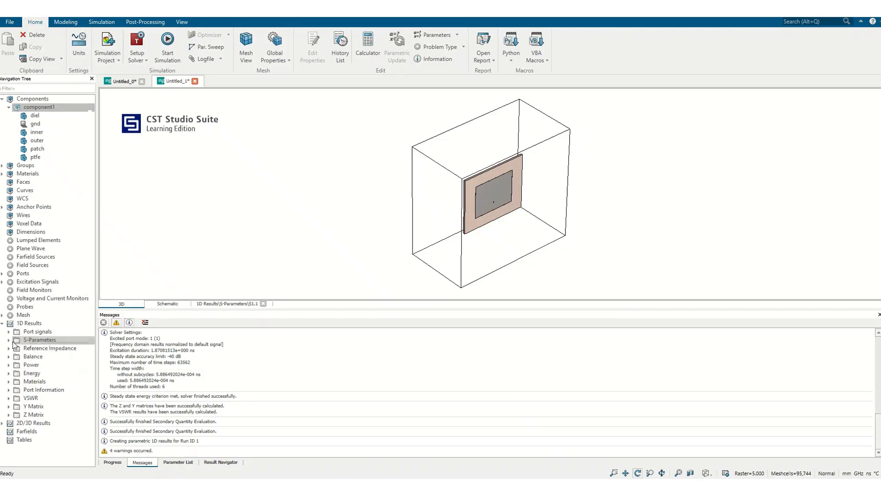
click(28, 348)
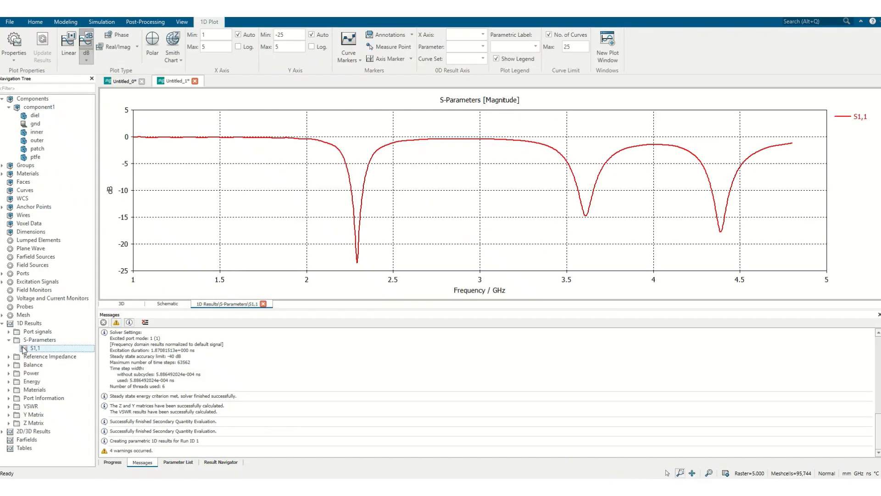
Place a curve marker on the lowest point of the first S1,1 dip, at about 2.29 GHz.
right_click(407, 216)
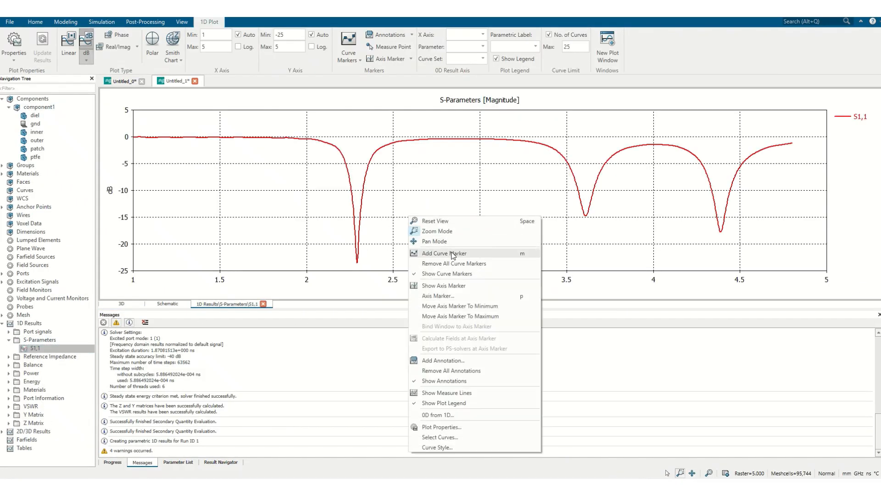
click(446, 251)
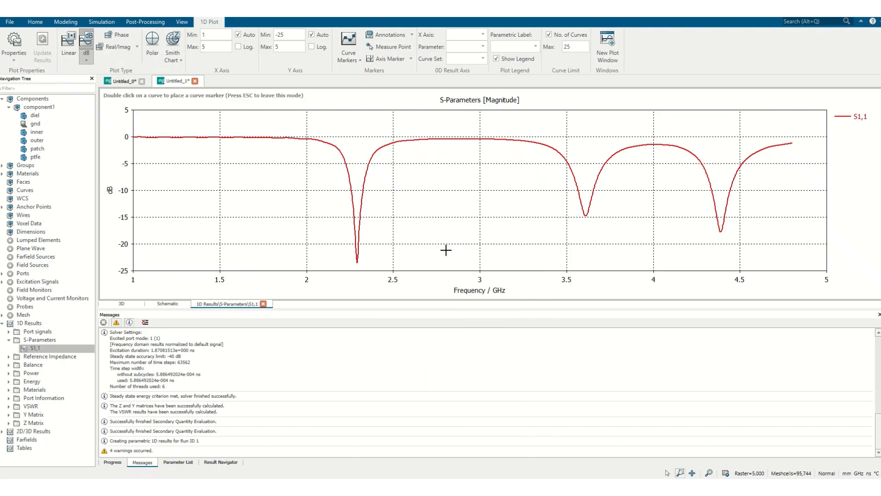
double_click(357, 263)
drag(353, 247, 373, 292)
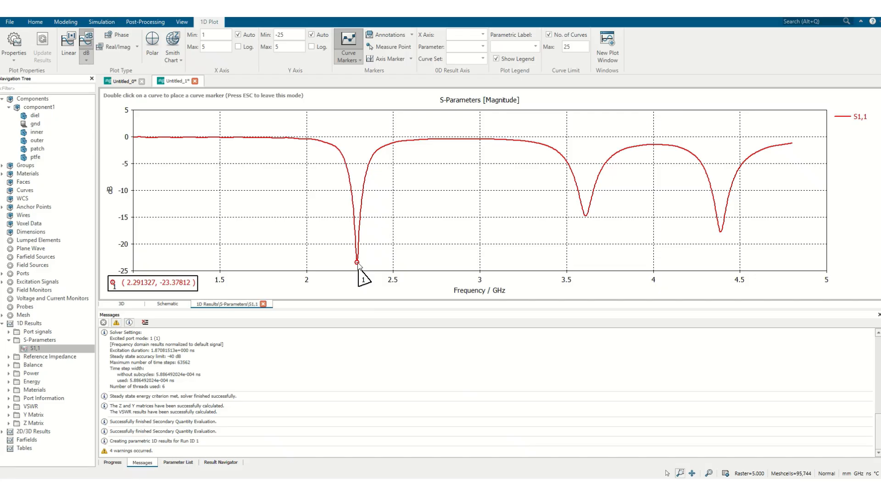
Set up a parameter sweep for the time domain solver and add a new sequence to it.
click(176, 463)
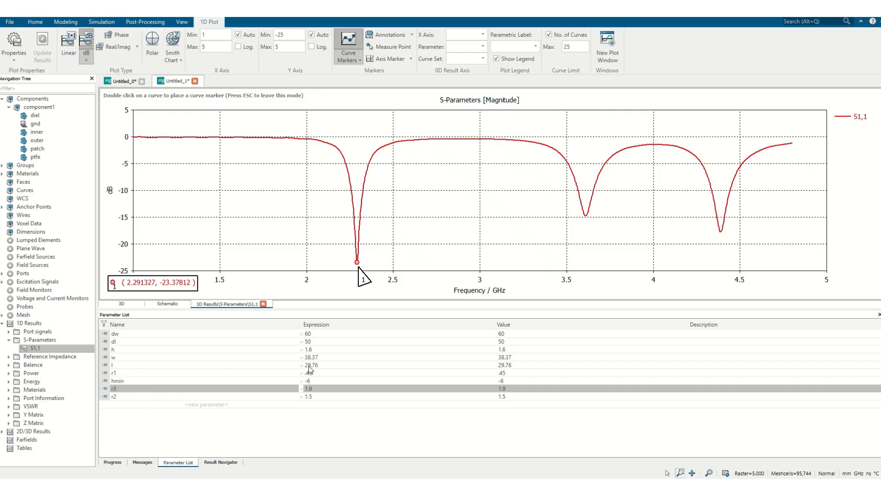
click(97, 24)
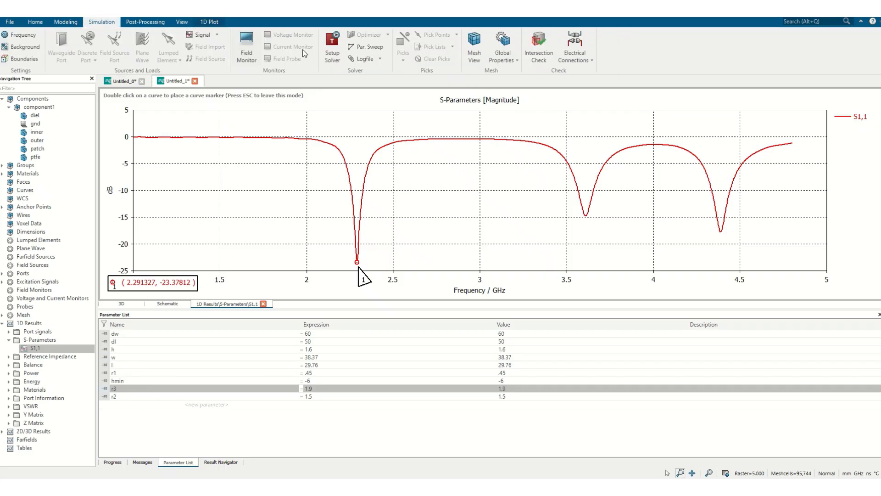
click(333, 46)
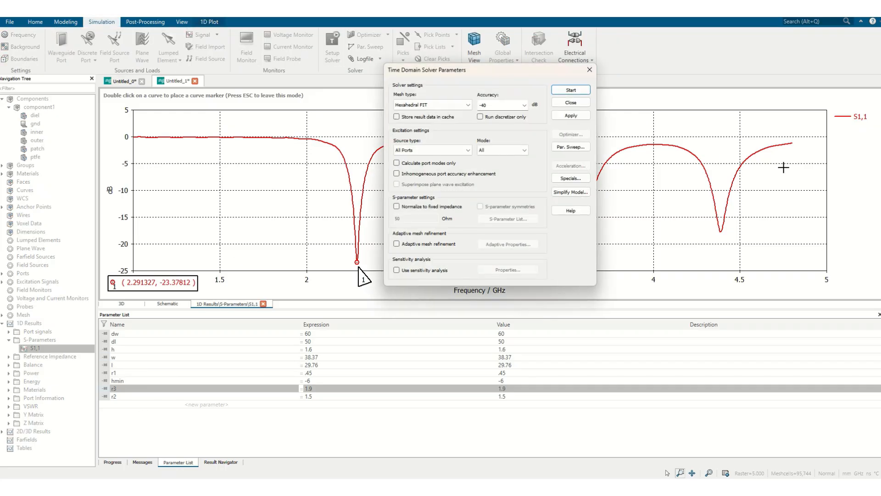
click(570, 147)
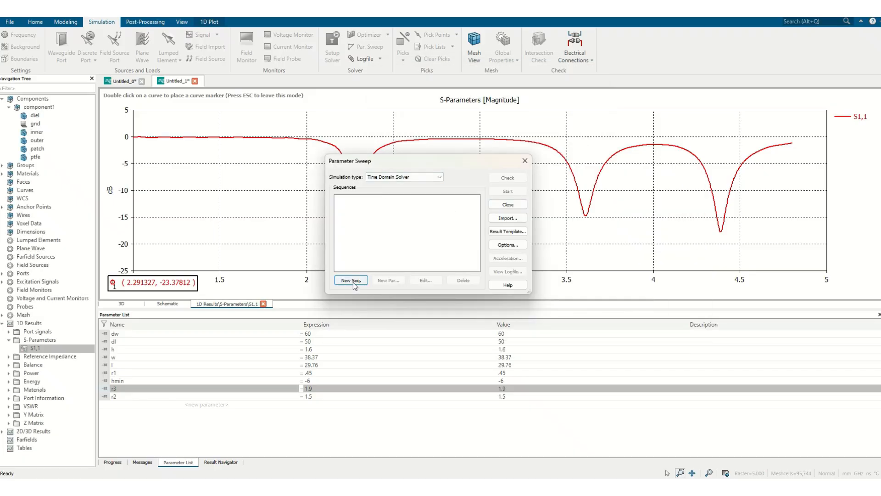
click(352, 281)
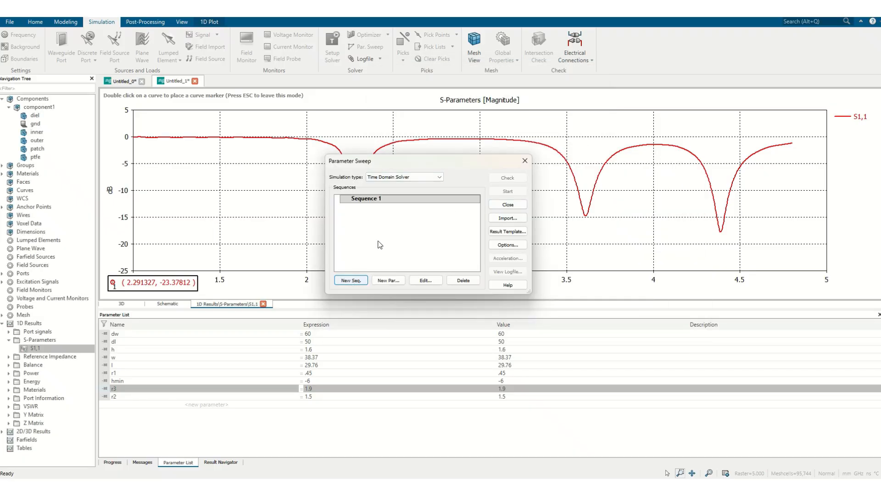
Add patch length l to Sequence 1 as a linear sweep from 29.76 to 28 with 3 samples, and close the sweep setup.
click(384, 280)
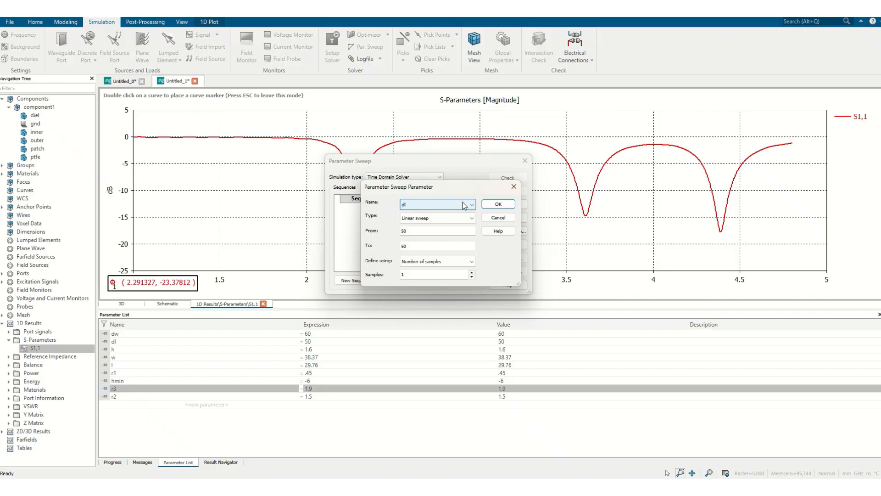
click(465, 205)
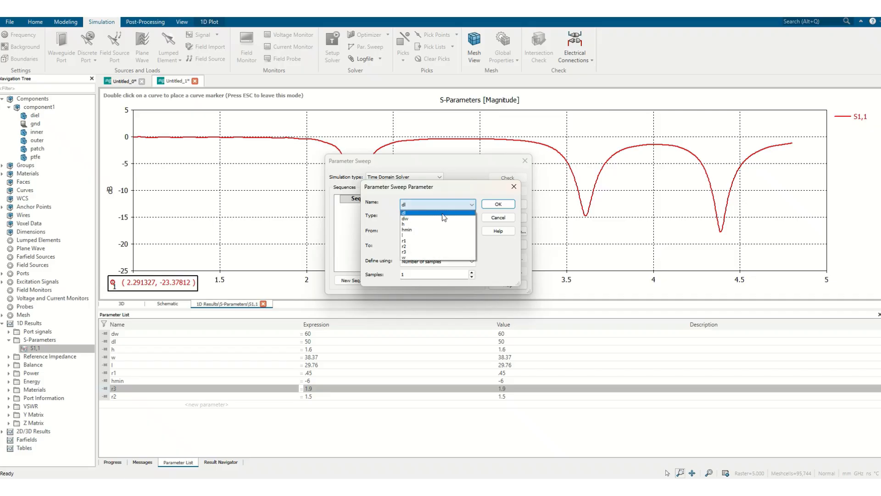
click(418, 236)
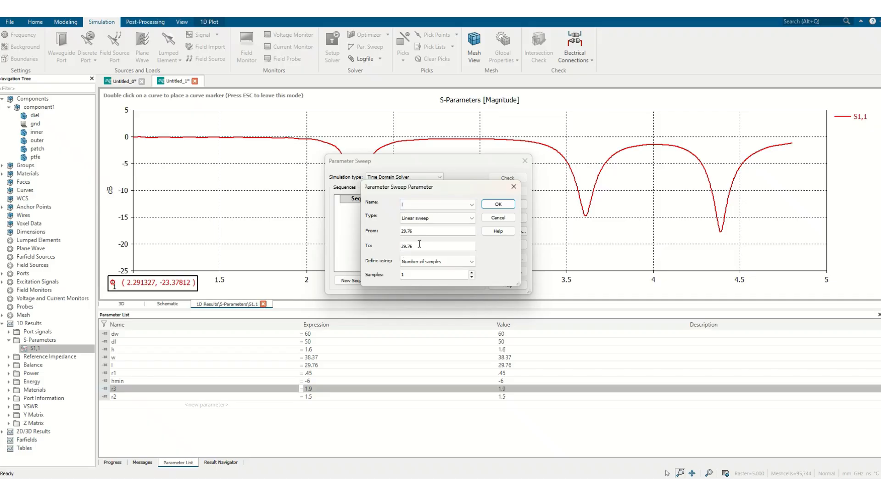
double_click(399, 245)
text(28)
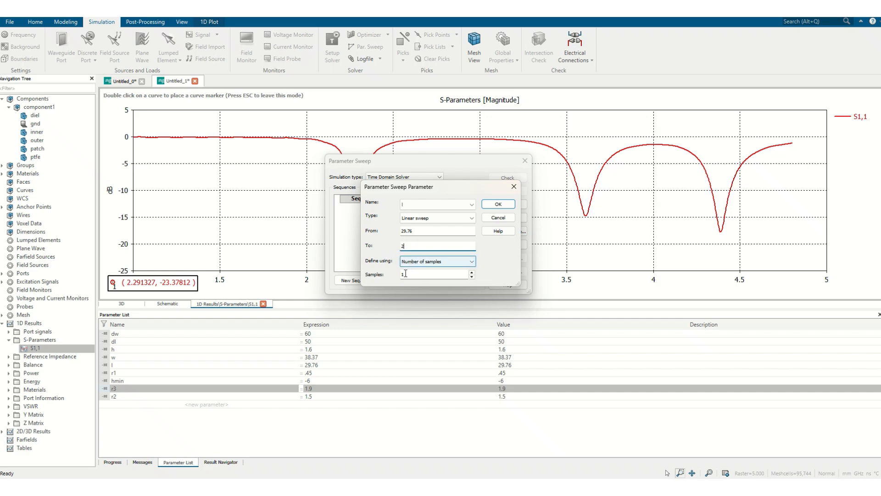
click(471, 272)
click(471, 272)
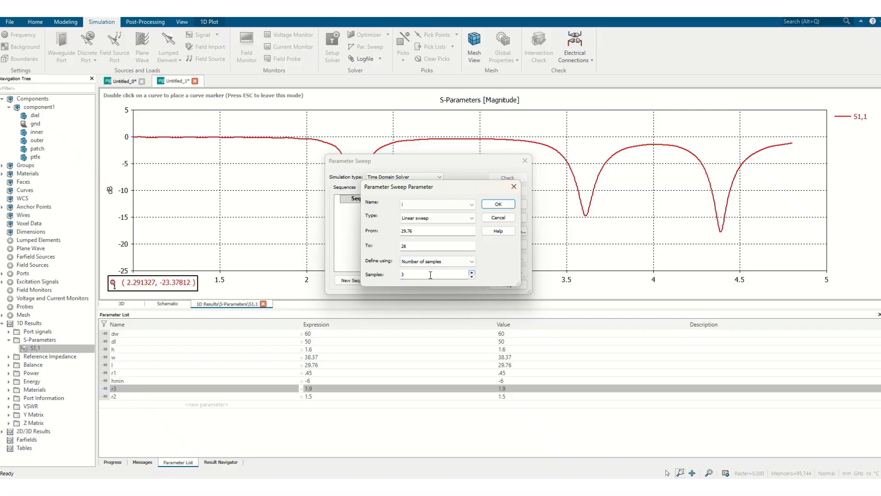
click(499, 206)
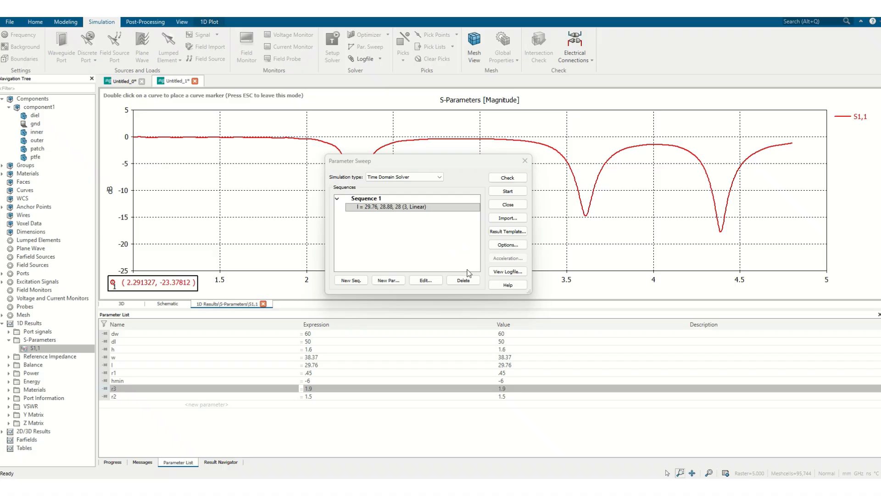
click(506, 205)
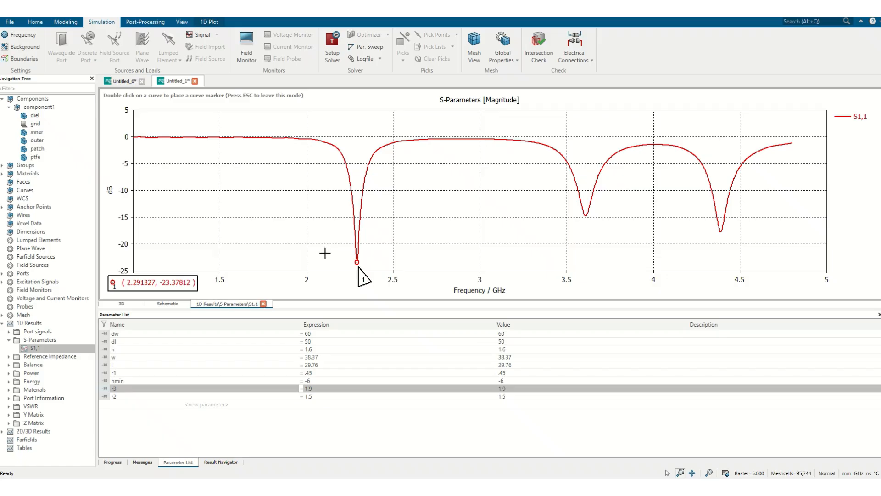
right_click(50, 293)
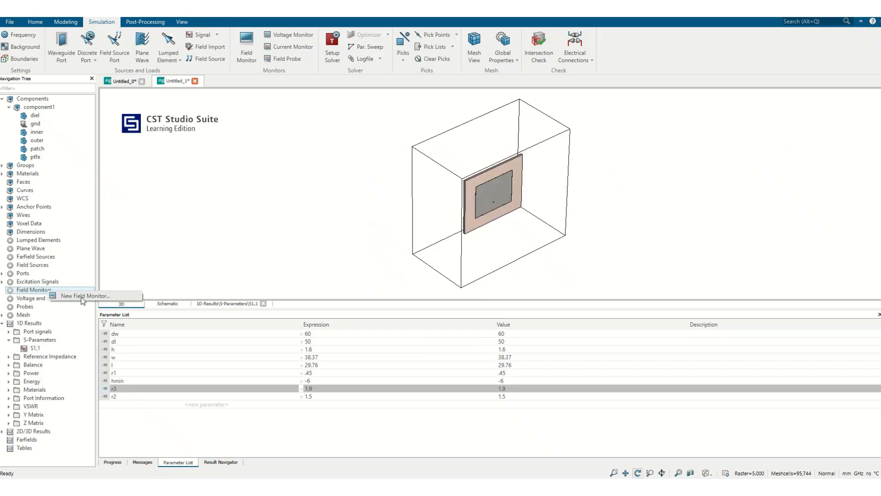
click(83, 296)
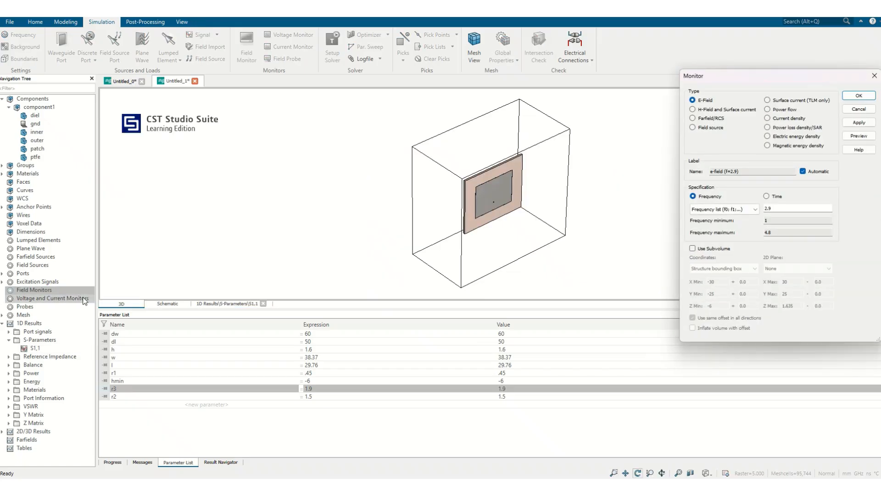
click(857, 110)
Check the resonance on the S1,1 curve and add an E-field monitor at 2.29 GHz.
click(36, 348)
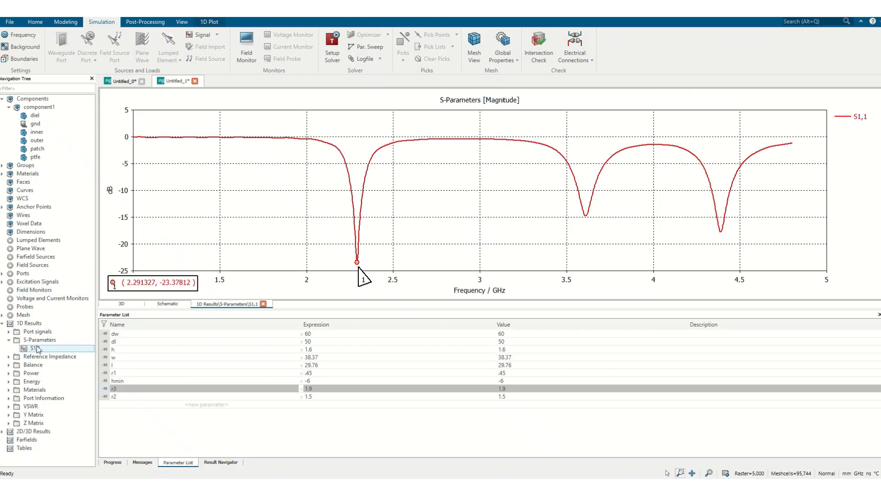
click(36, 291)
right_click(36, 291)
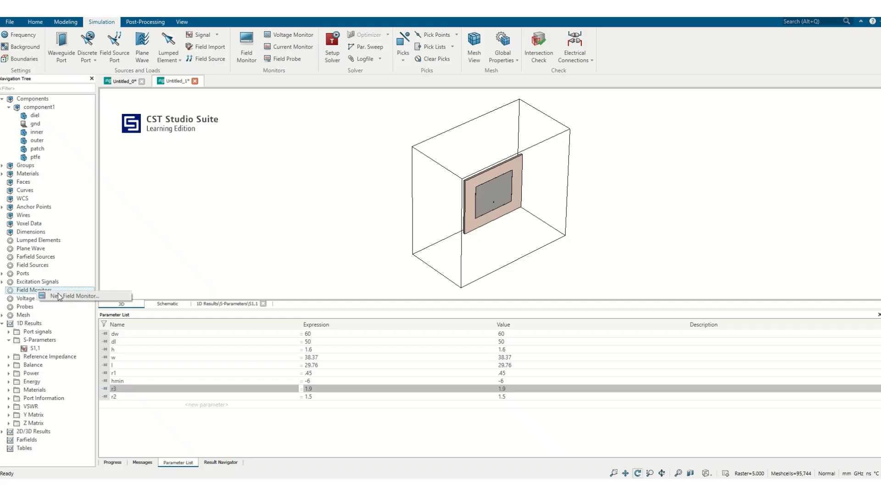
click(58, 295)
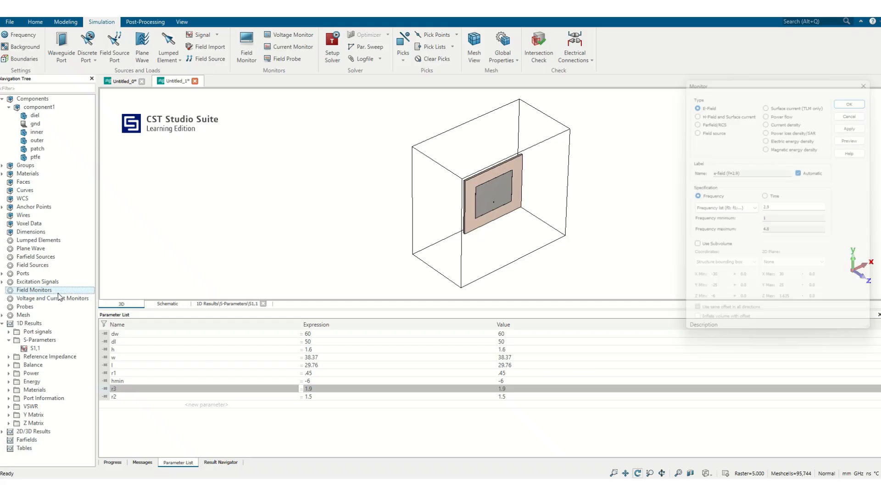
click(769, 209)
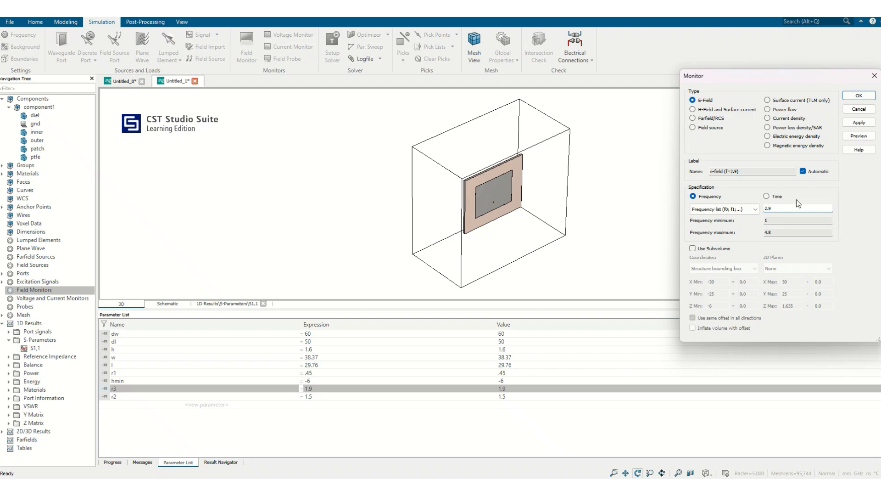
text(2)
click(859, 122)
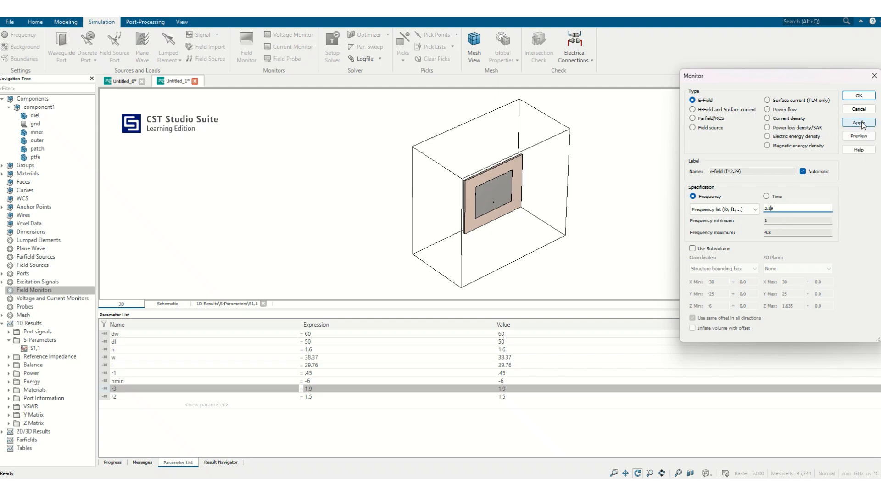
Add an H-field and surface current monitor and a farfield/RCS monitor, both at 2.29 GHz.
click(738, 111)
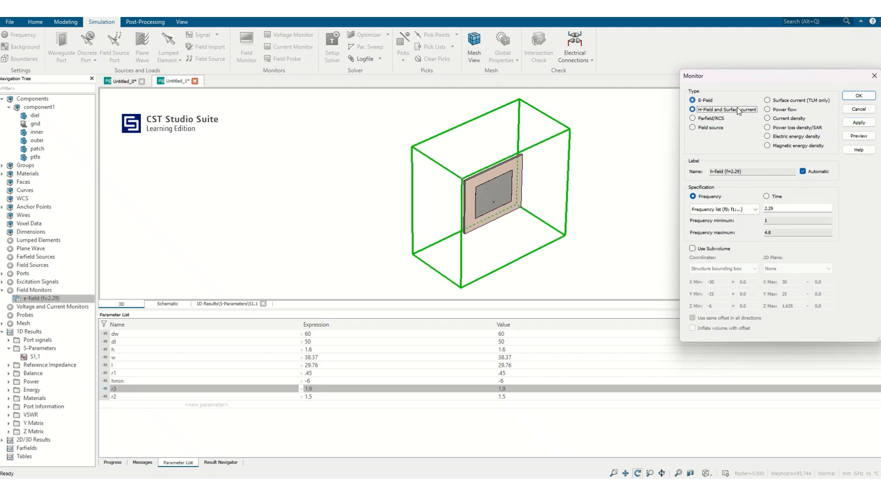
click(864, 124)
click(713, 120)
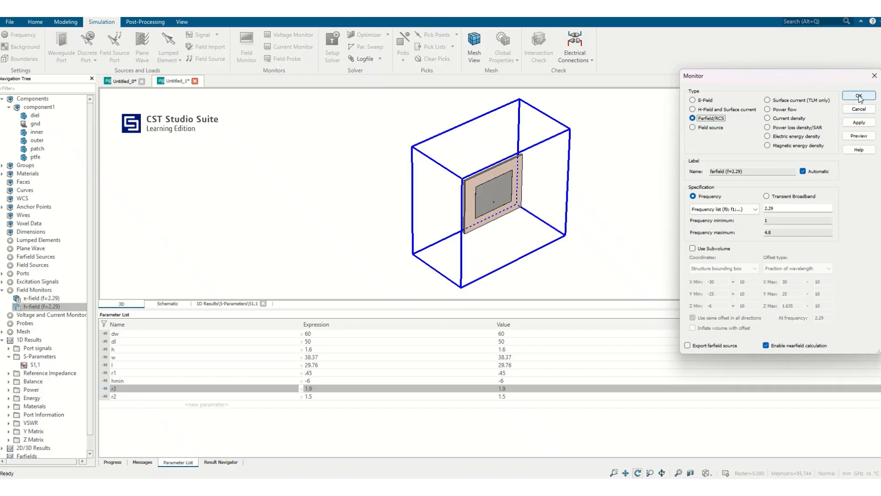
click(858, 95)
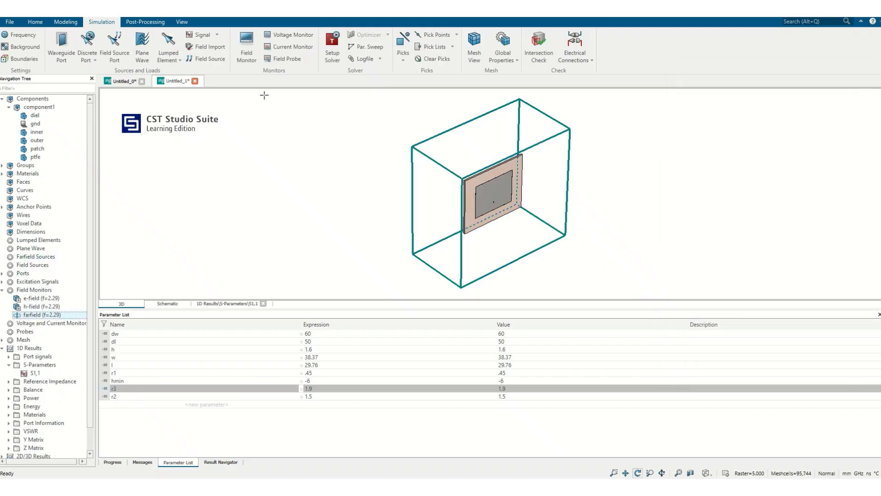
Run the time domain solver with the field monitors and display the 2.29 GHz E-field result.
click(332, 46)
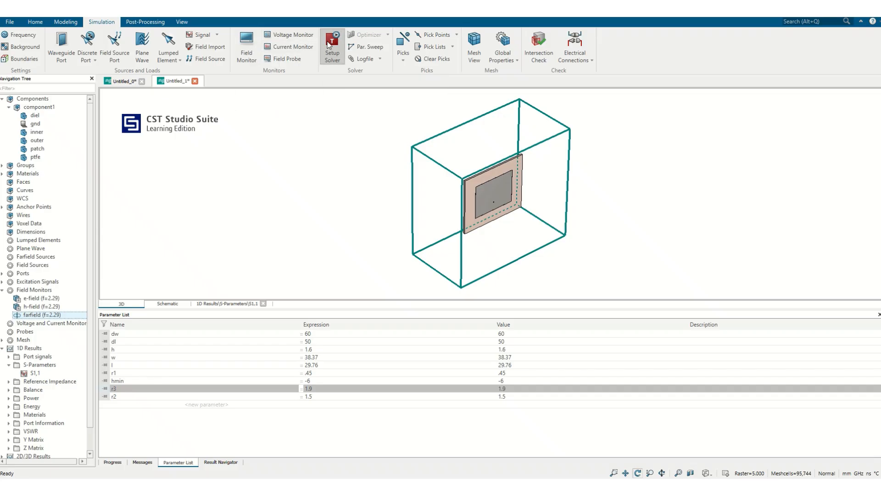
click(570, 90)
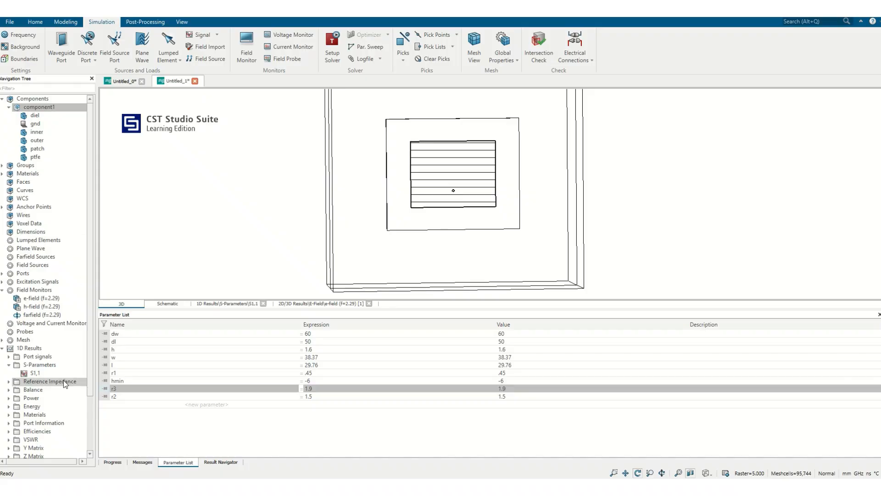
scroll(64, 386, down, 3)
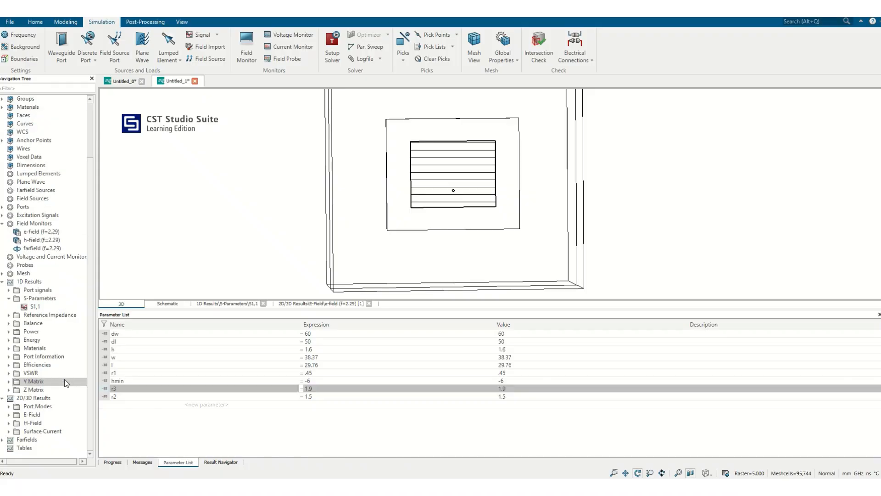
click(9, 415)
click(37, 423)
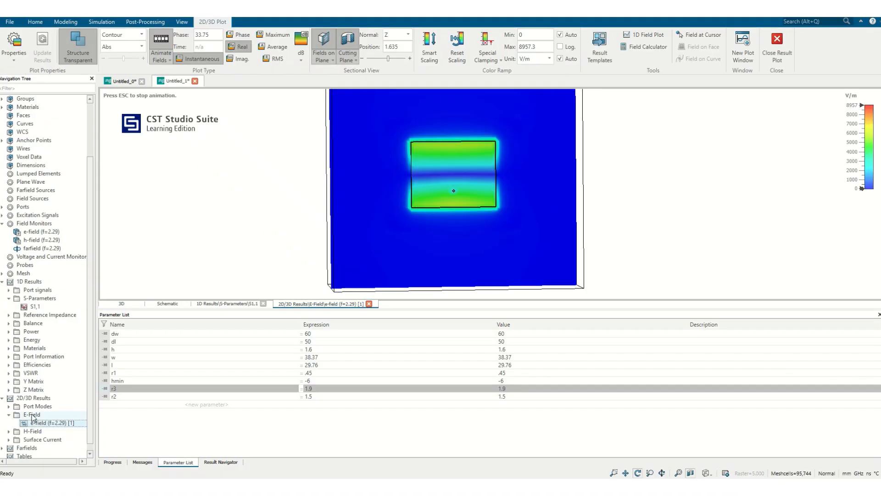
Compare the E-field with fields on plane off and on, and on the Z-normal cutting plane at positions 0 and 1.635.
click(331, 59)
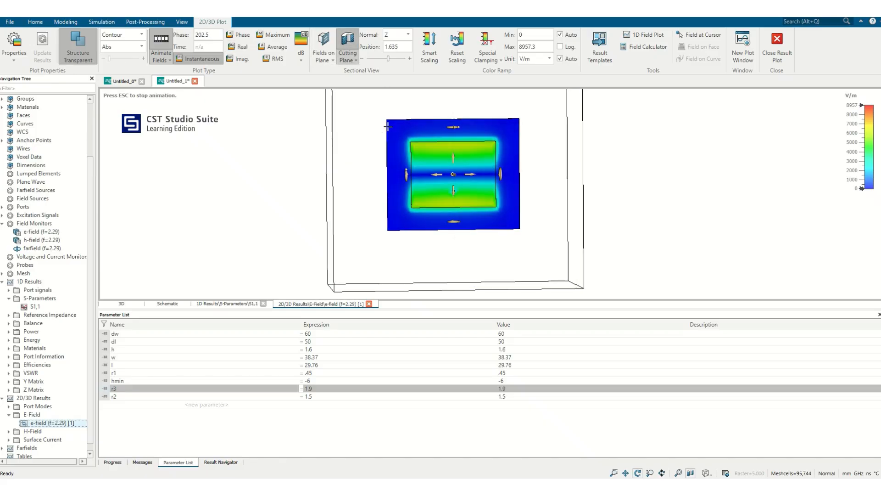
click(323, 43)
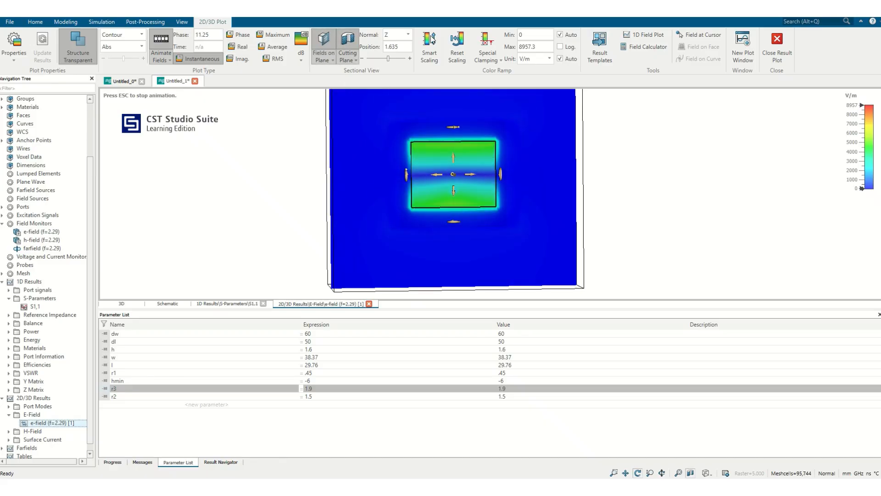
double_click(407, 45)
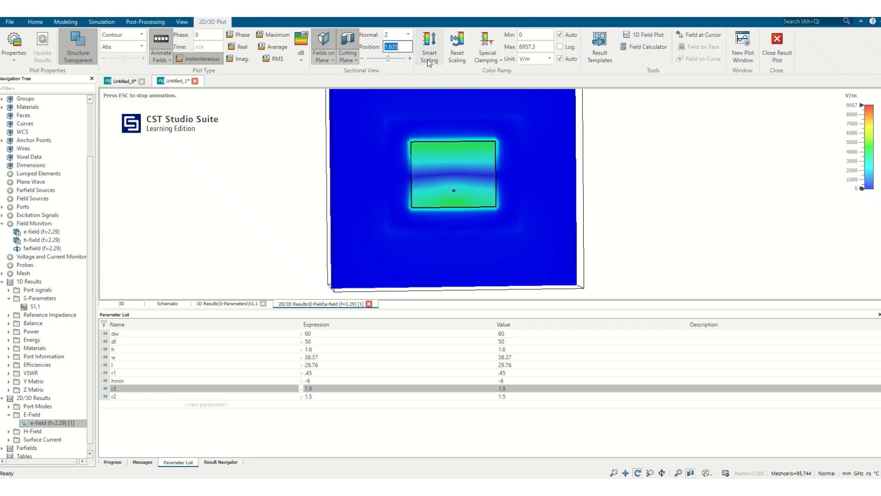
text(0)
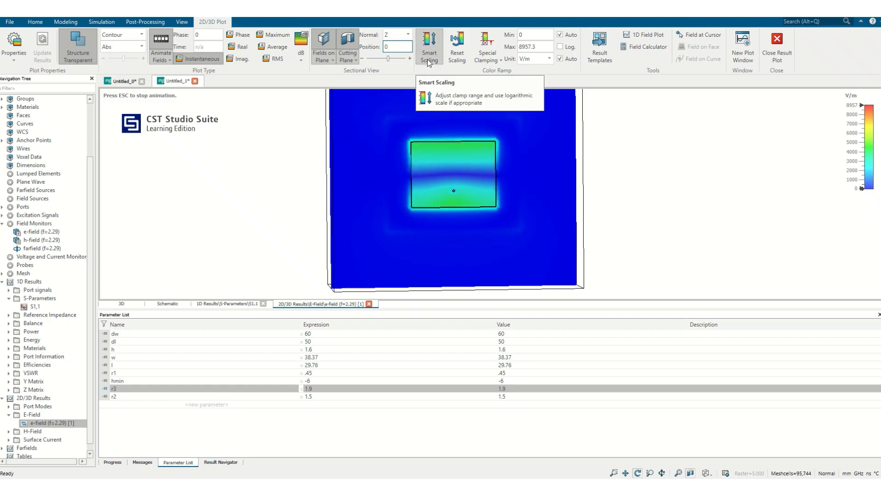
key(Return)
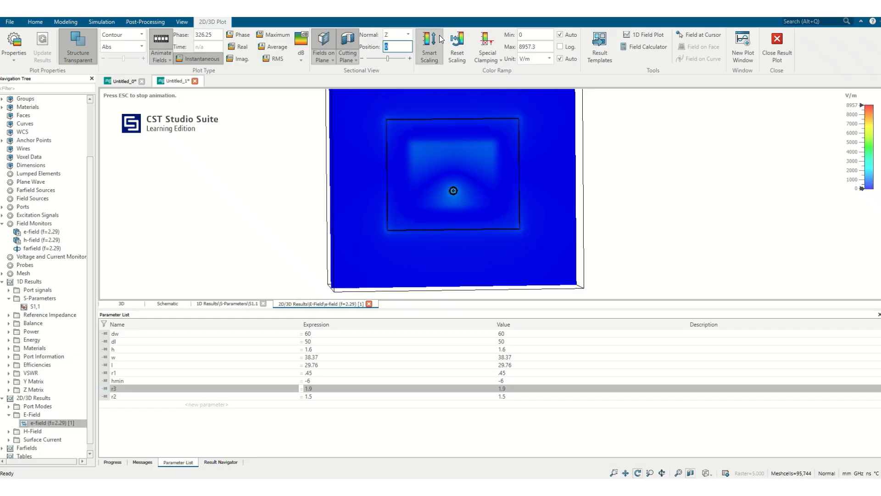
text(1.)
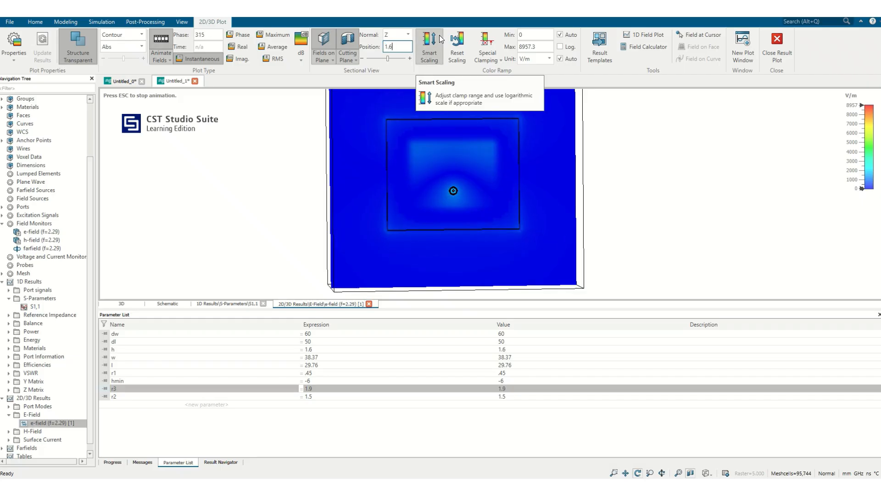
text(635)
key(Return)
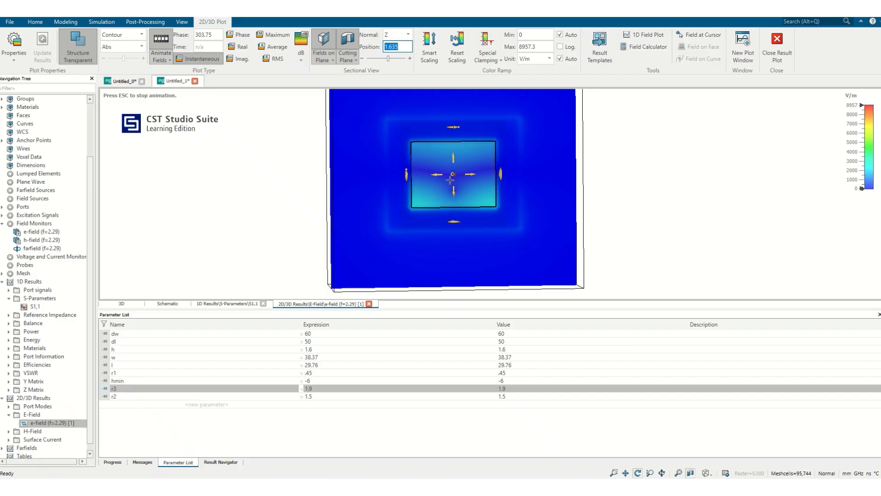
Expand the H-field and surface current results and display the surface current at 2.29 GHz.
click(9, 431)
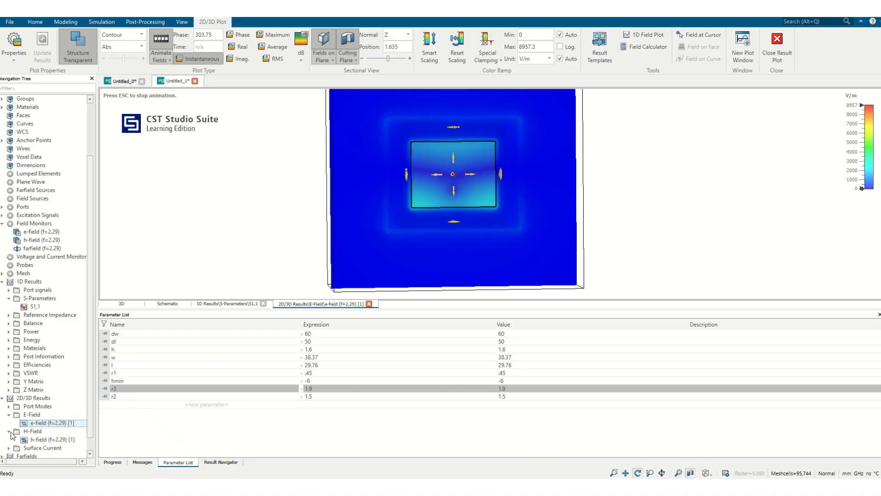
click(9, 448)
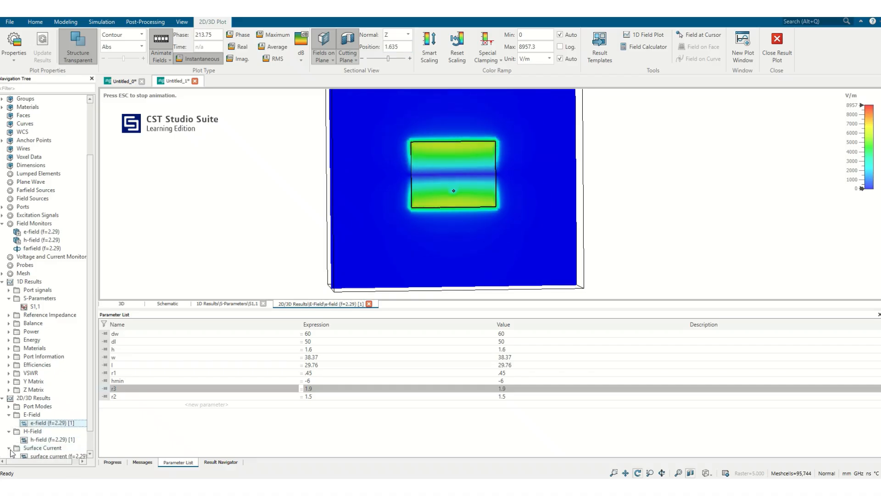
click(36, 456)
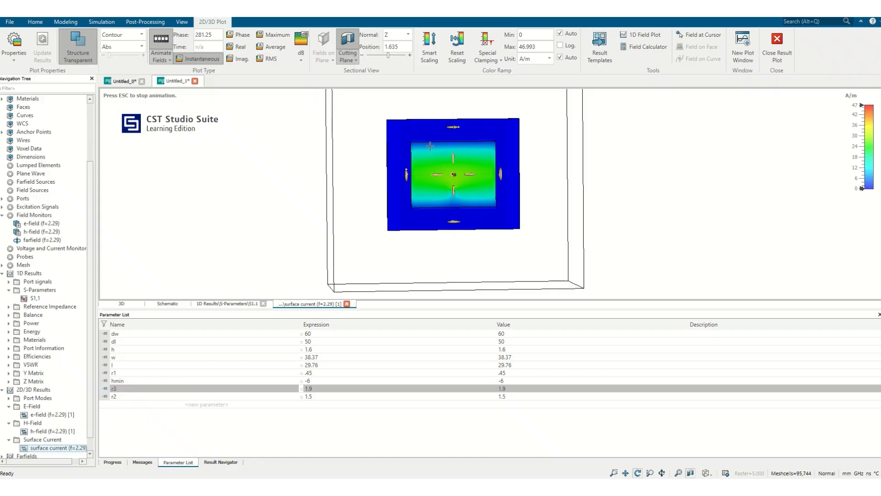
Expand the farfield results and display the 2.29 GHz farfield as a 3D pattern.
scroll(69, 423, down, 1)
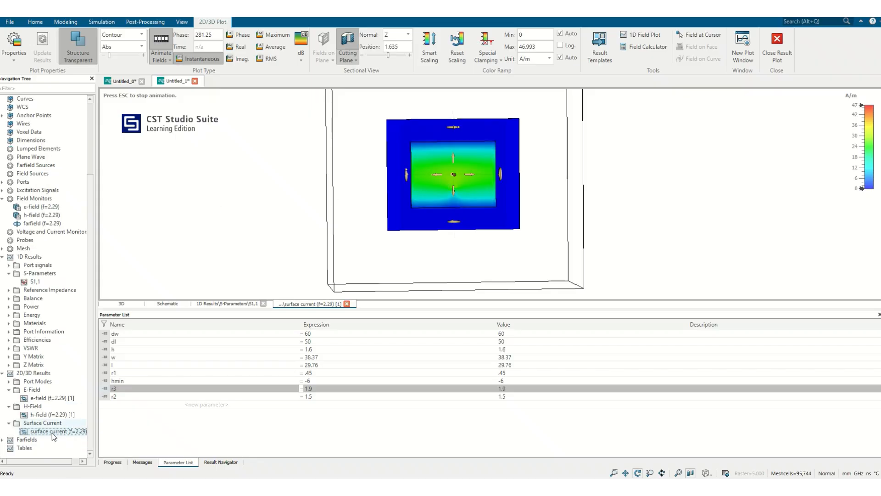
click(3, 439)
click(37, 456)
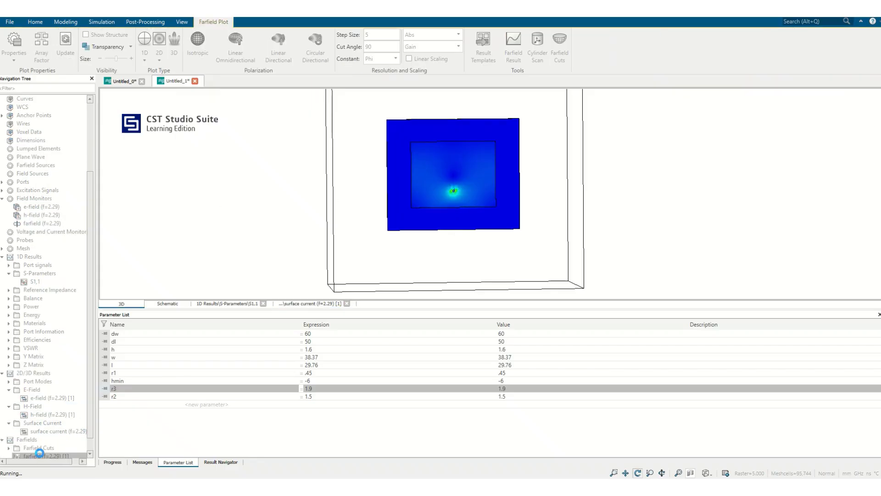
drag(388, 177, 516, 193)
Show the antenna structure inside the farfield plot and enable transparency for both the structure and the farfield.
click(85, 35)
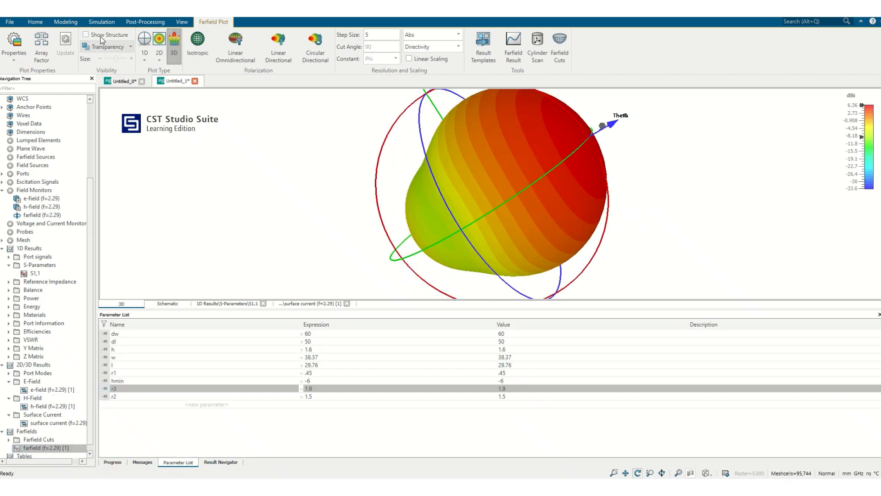
scroll(517, 183, up, 1)
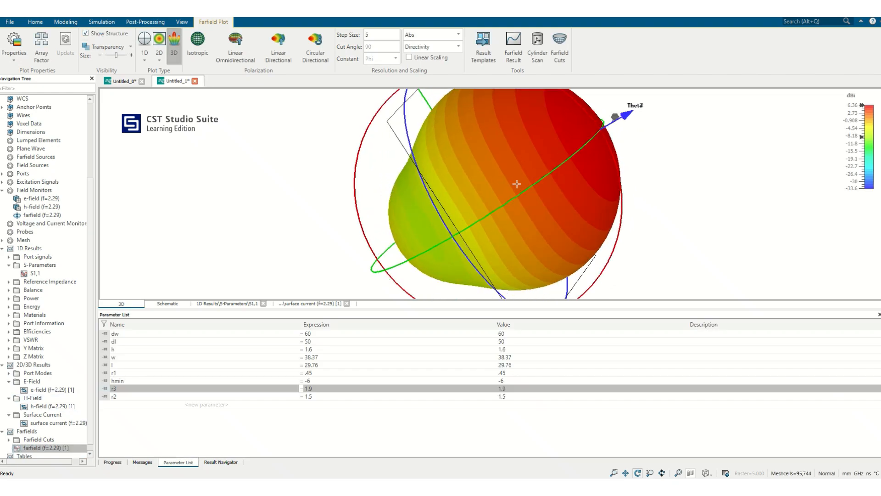
click(120, 48)
click(114, 59)
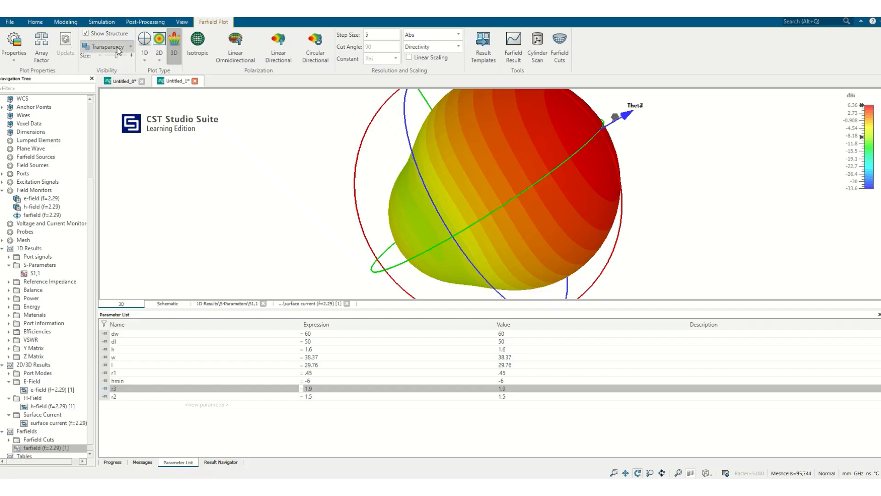
click(117, 49)
click(110, 67)
click(109, 48)
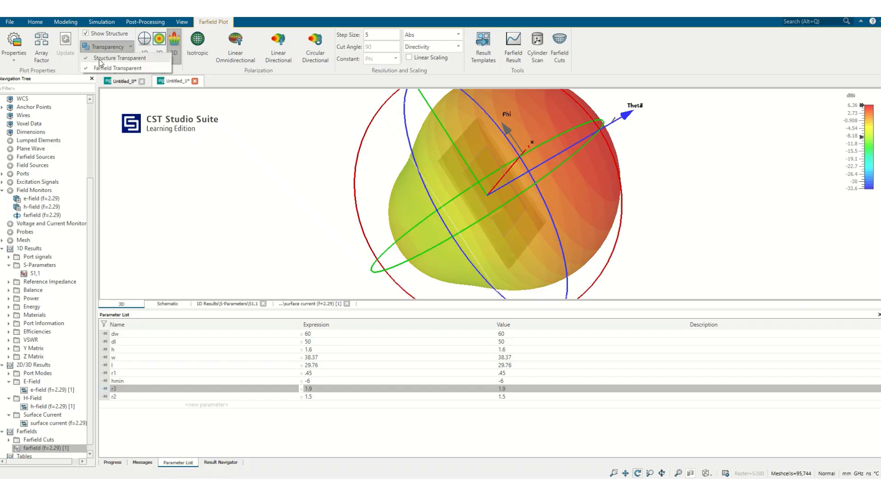
click(499, 204)
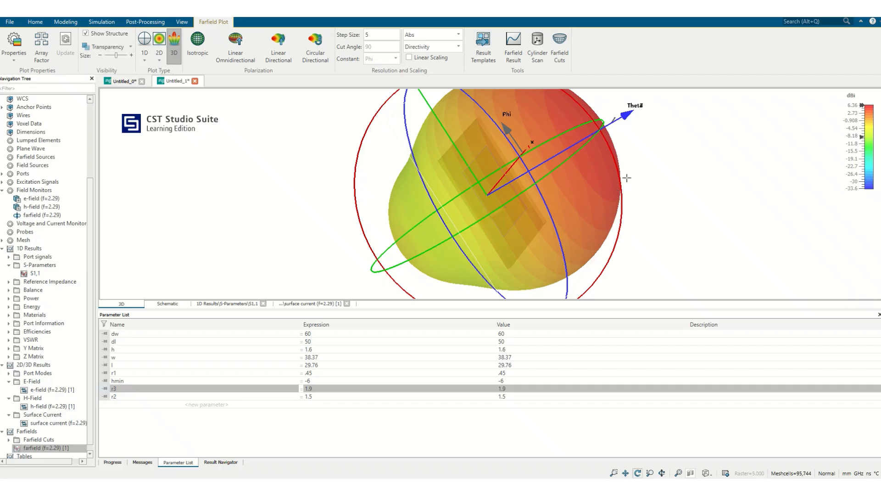
Set the quantity plotted in the 3D farfield to Gain.
drag(627, 177, 428, 91)
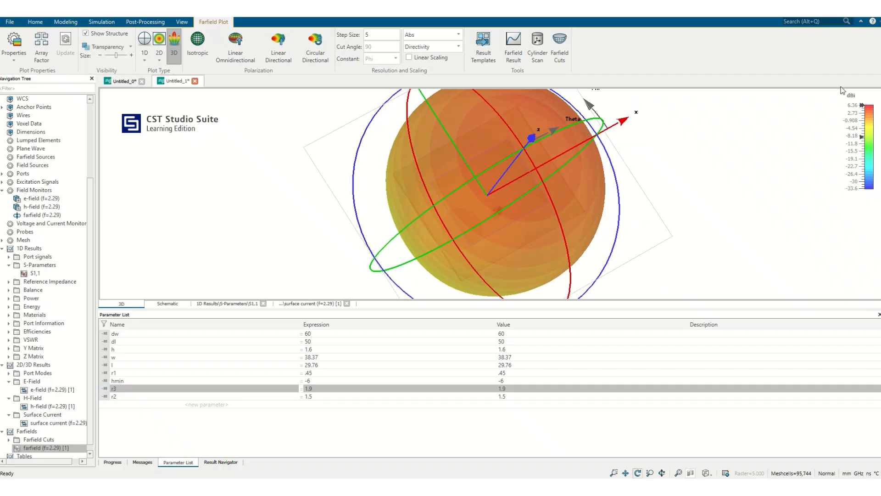
click(453, 46)
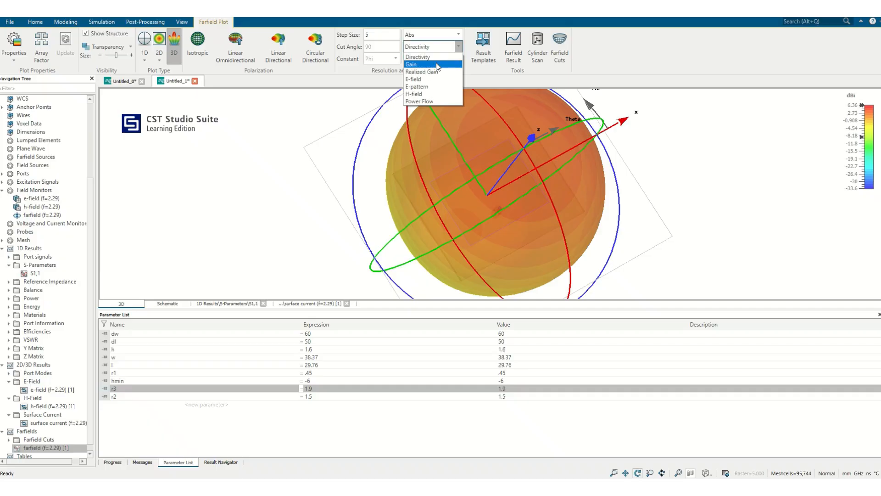
click(436, 62)
drag(568, 173, 692, 179)
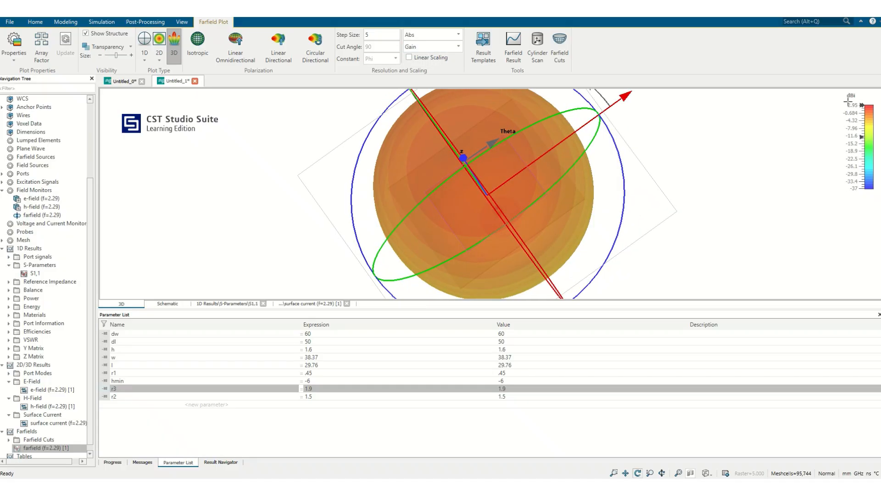
scroll(561, 215, up, 2)
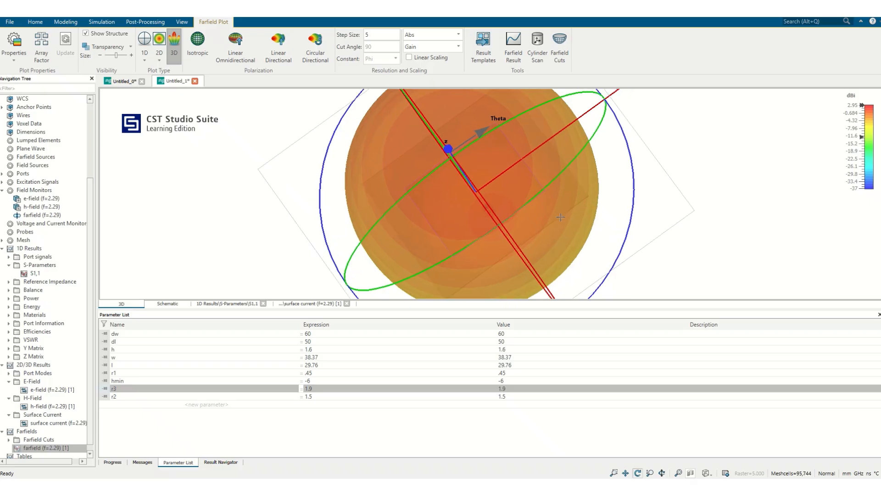
Examine the shape and direction of the gain pattern relative to the patch from several angles.
scroll(565, 213, down, 5)
drag(527, 224, 628, 150)
scroll(564, 192, up, 4)
scroll(564, 192, up, 2)
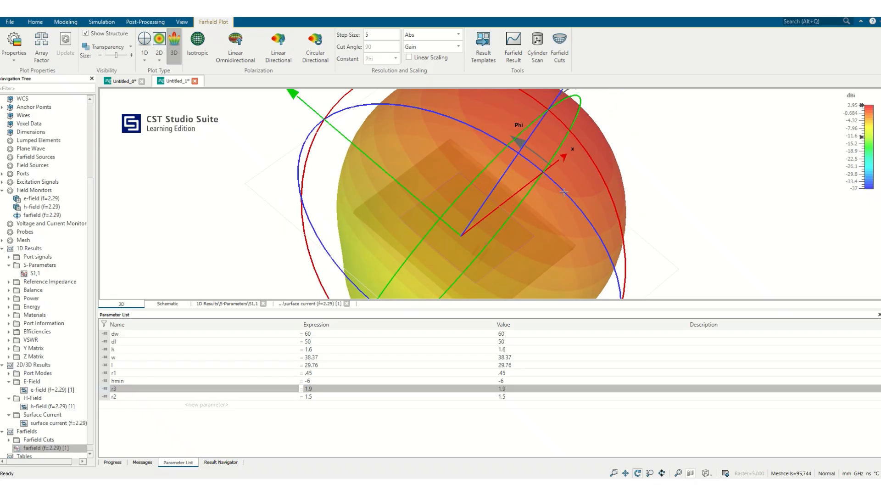
drag(463, 213, 399, 133)
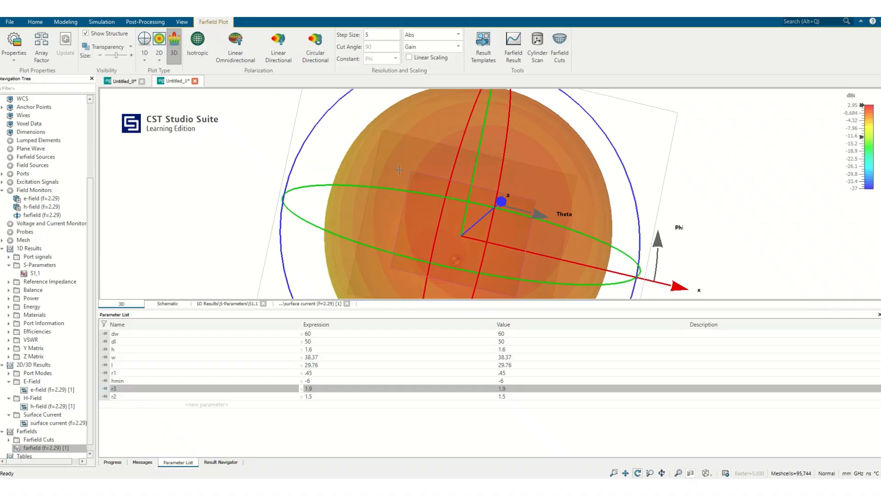
drag(388, 184, 410, 186)
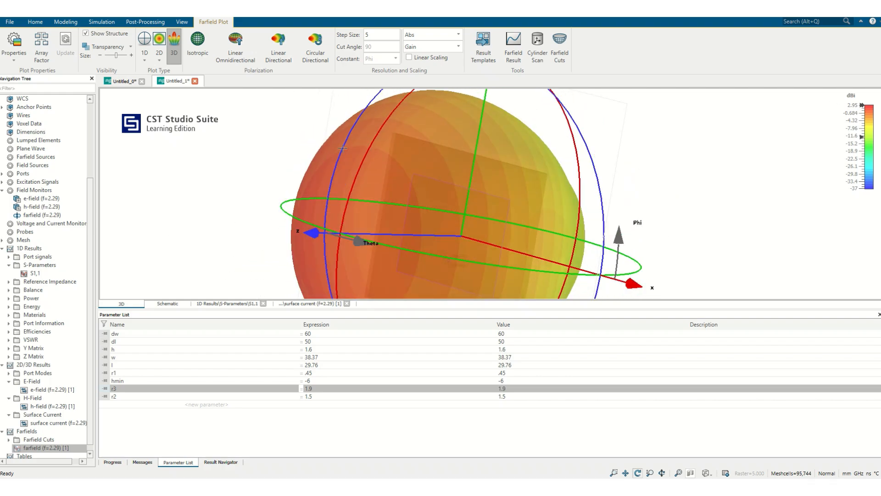
drag(342, 148, 405, 151)
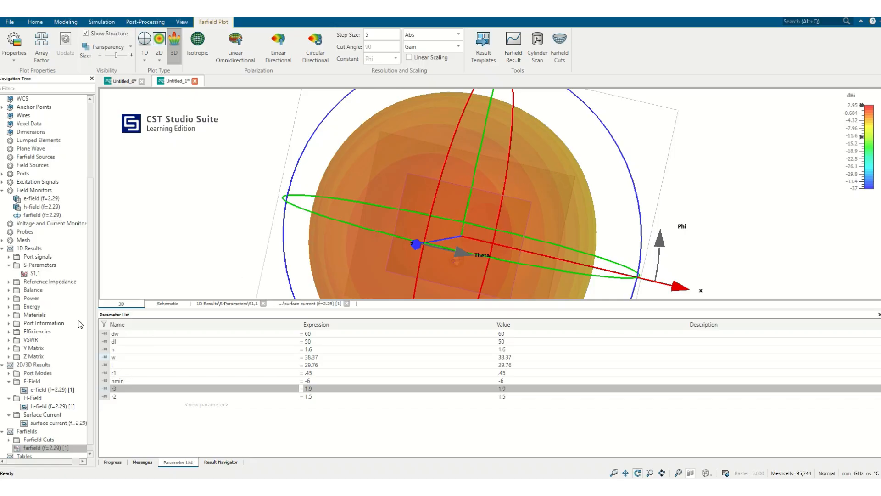
Review the 2.29 GHz surface current again, and inspect the 2.29 GHz E-field contour around the patch edges.
click(56, 423)
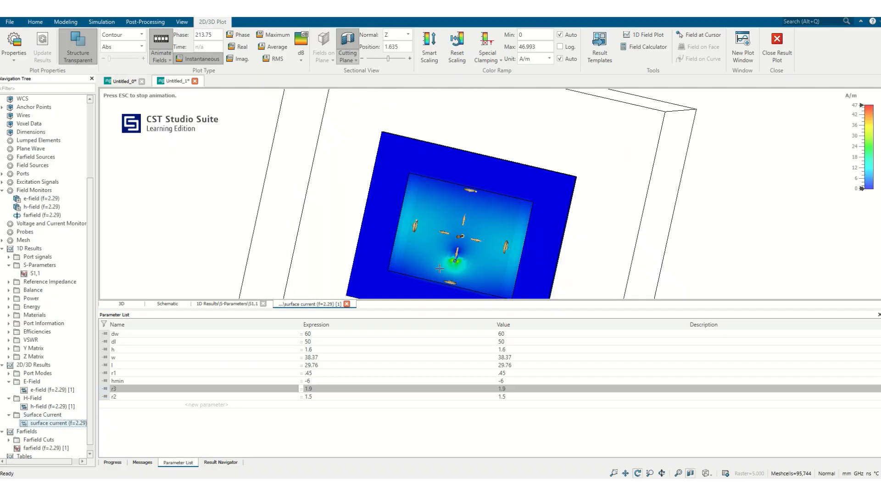
click(51, 389)
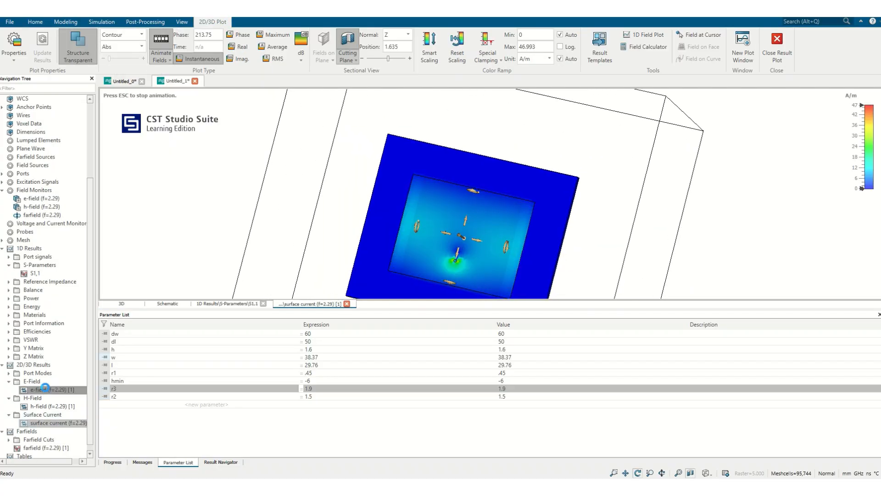
key(space)
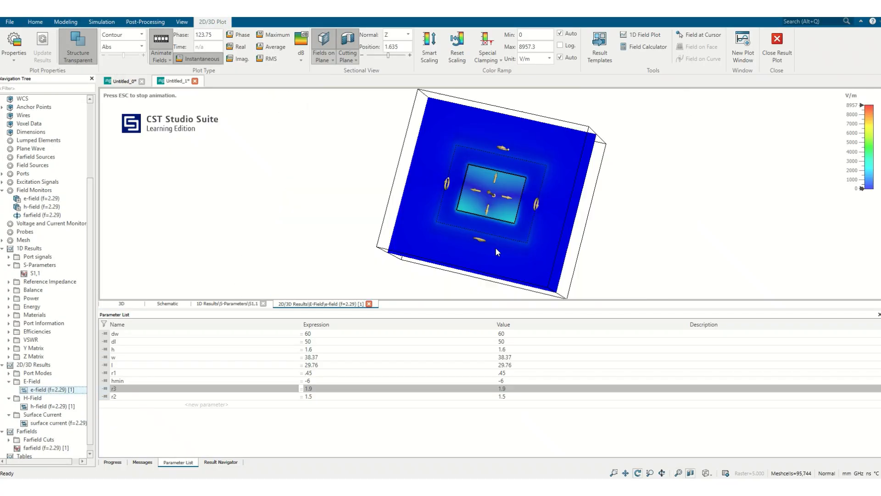
mouse_move(492, 213)
mouse_down()
mouse_move(539, 198)
mouse_move(609, 211)
mouse_move(543, 264)
mouse_move(547, 216)
mouse_move(538, 214)
mouse_up()
scroll(509, 210, up, 3)
scroll(509, 210, down, 1)
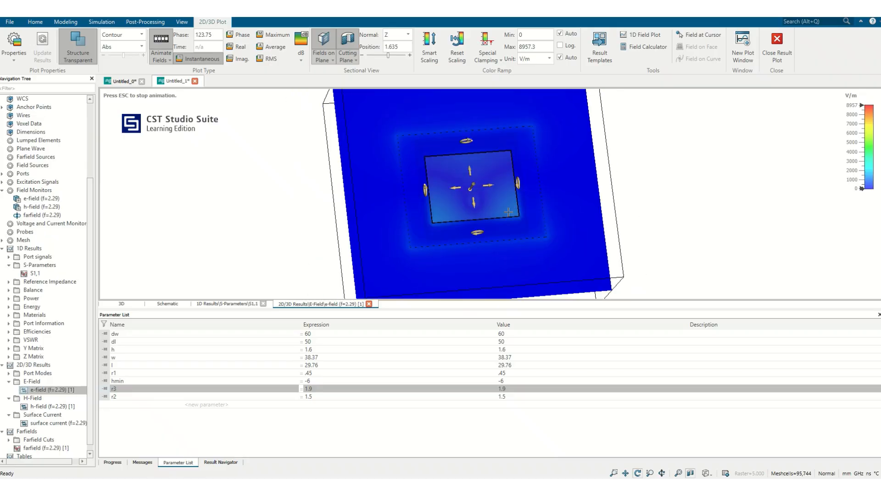
scroll(509, 210, down, 1)
scroll(509, 210, up, 4)
mouse_move(519, 213)
mouse_down()
mouse_move(510, 194)
mouse_move(513, 205)
mouse_up()
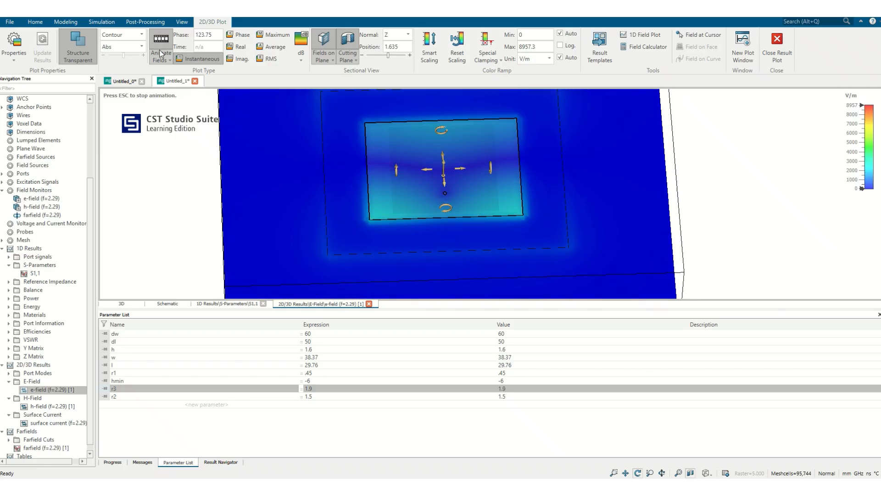
Change the E-field plot type to Arrows and view the patch from a low side angle.
click(142, 35)
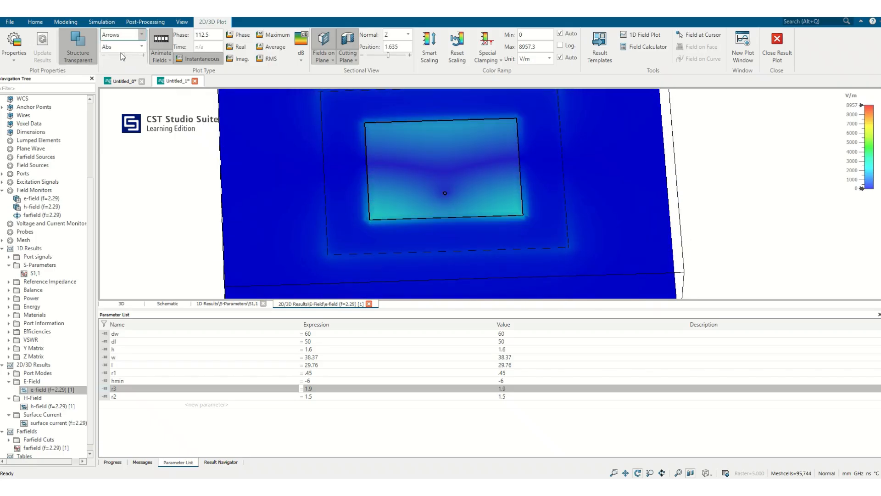
click(120, 53)
drag(347, 247, 520, 225)
drag(276, 258, 280, 295)
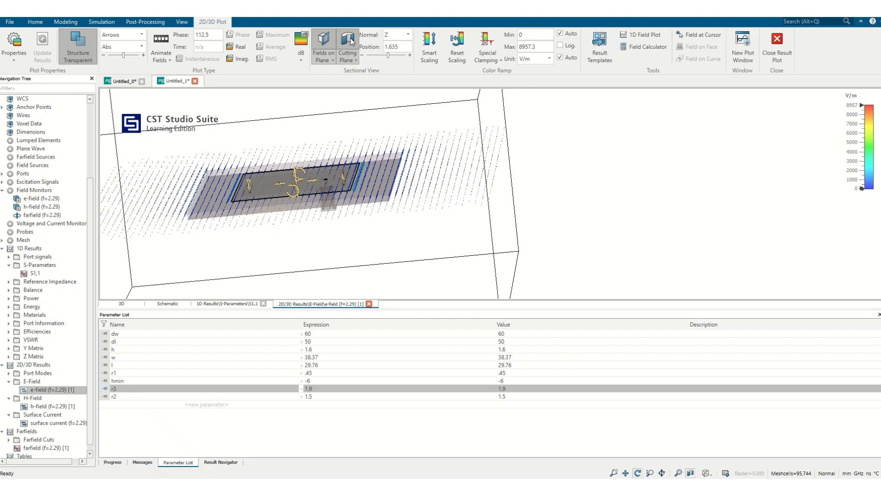
View the E-field arrows on the Y-normal cutting plane and return to the Z-normal plane.
click(405, 37)
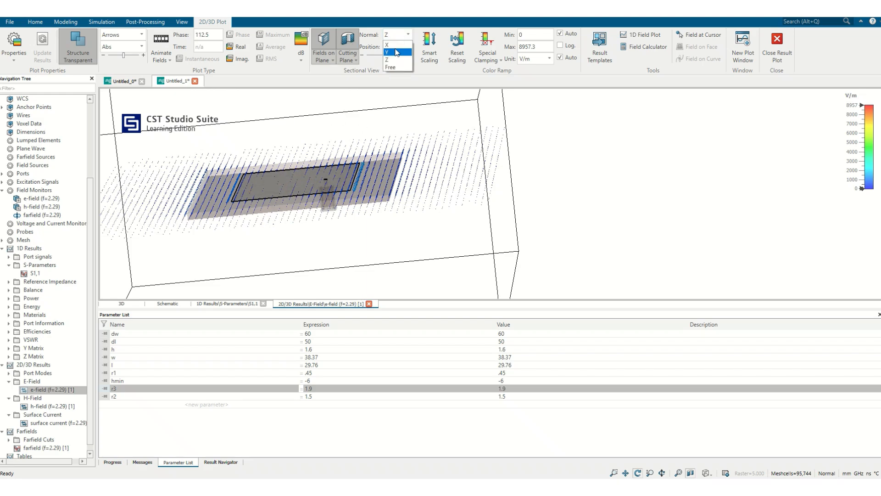
click(397, 52)
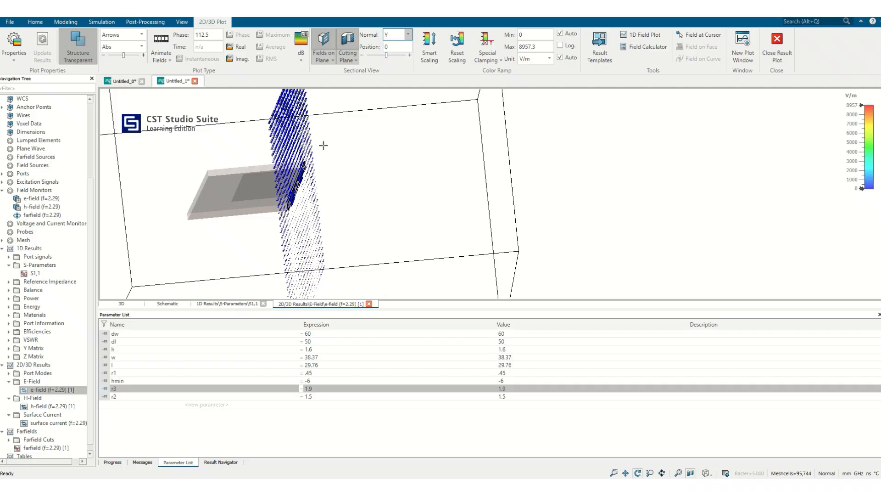
click(408, 35)
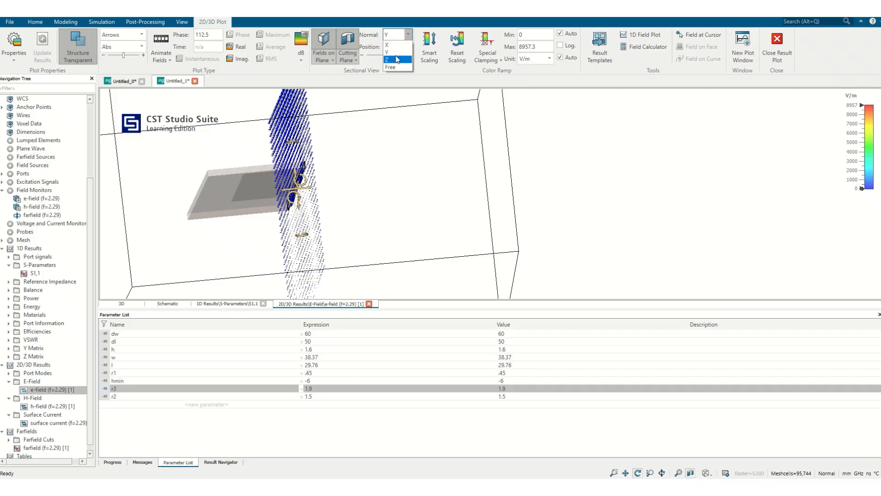
click(393, 62)
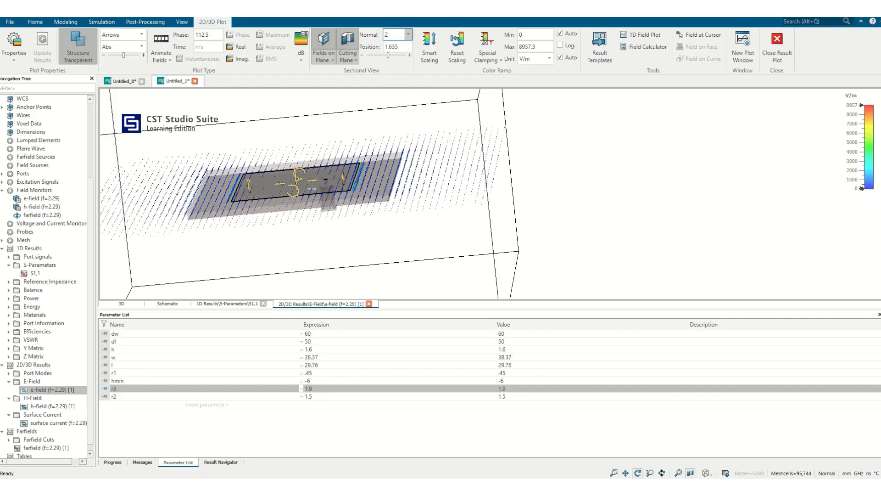
Turn off the cutting plane and the fields on plane option to plot the E-field arrows throughout the volume.
drag(298, 176, 305, 211)
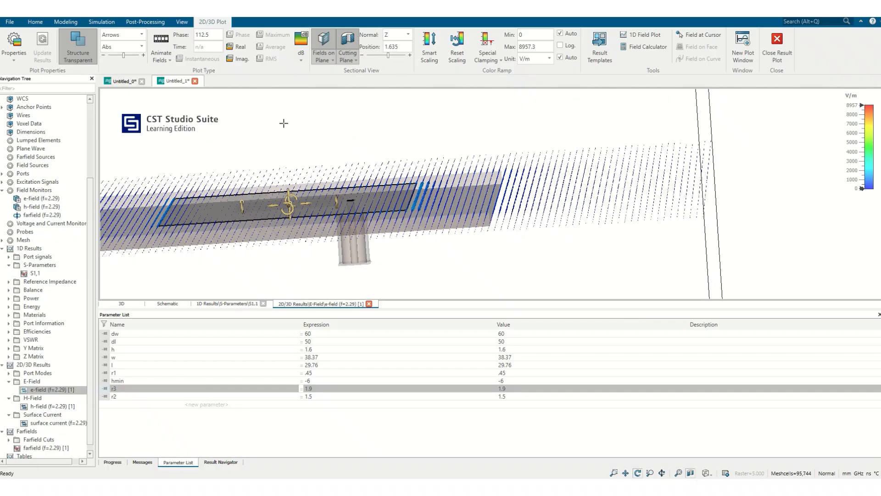
click(352, 41)
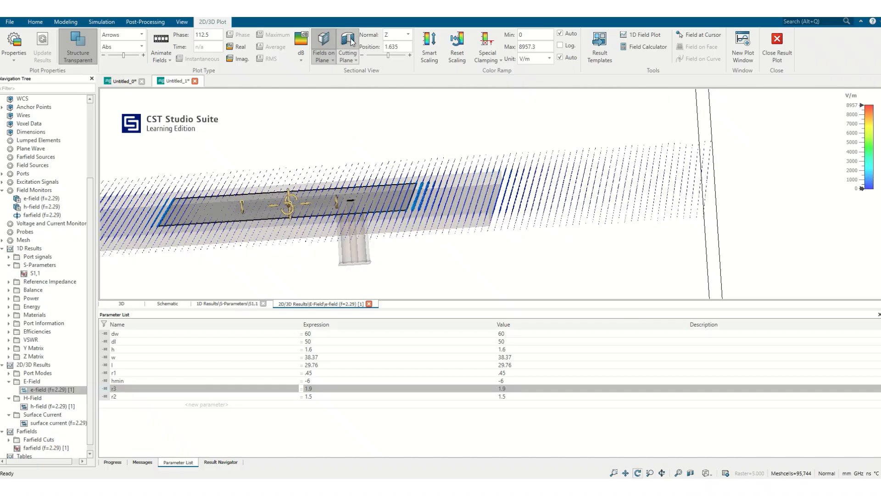
click(323, 42)
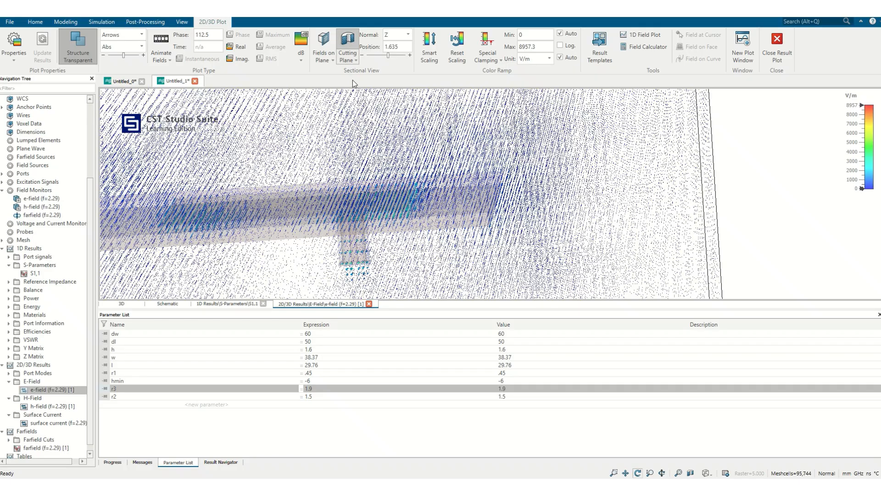
key(space)
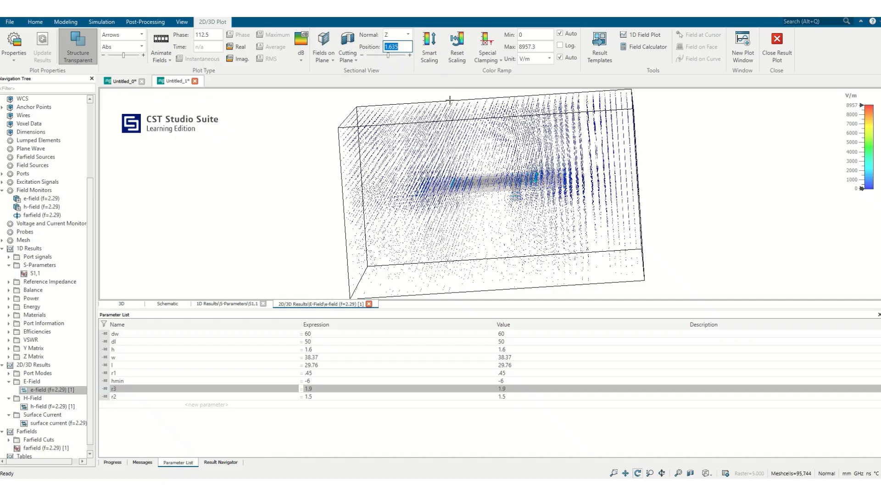
scroll(518, 183, up, 8)
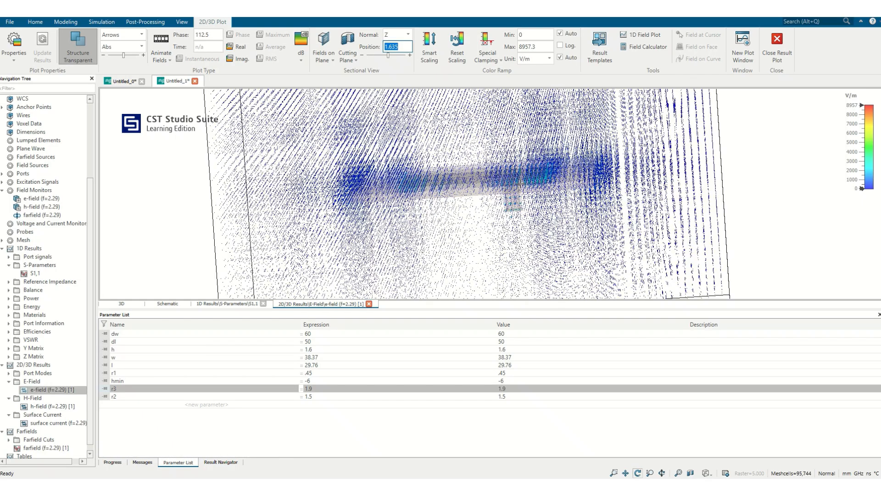
scroll(518, 184, down, 6)
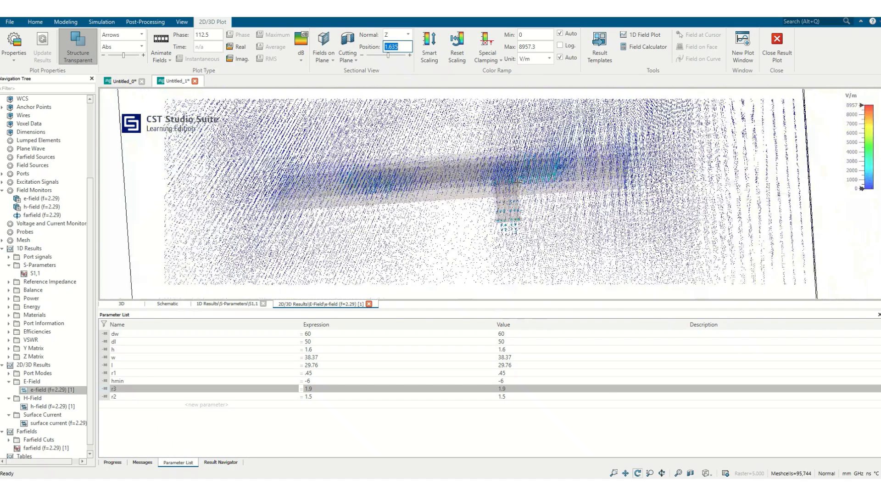
Animate the volume E-field arrows and set the plot type back to Contour.
click(164, 47)
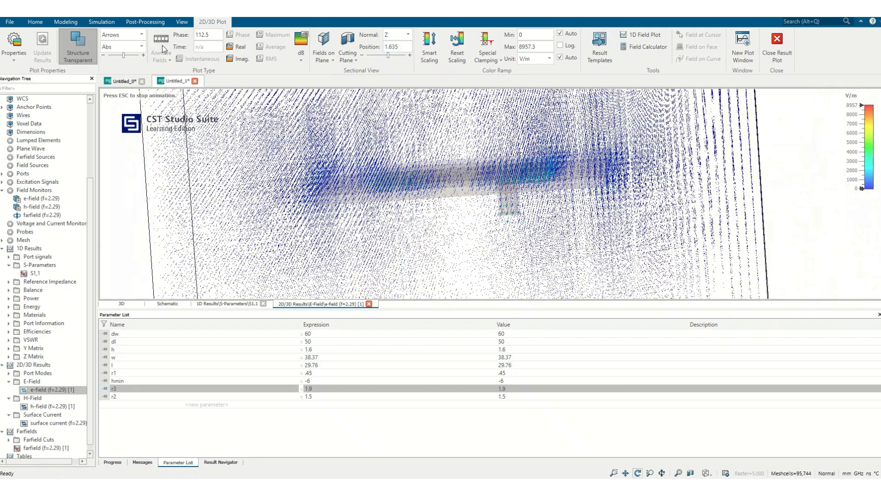
scroll(531, 171, up, 5)
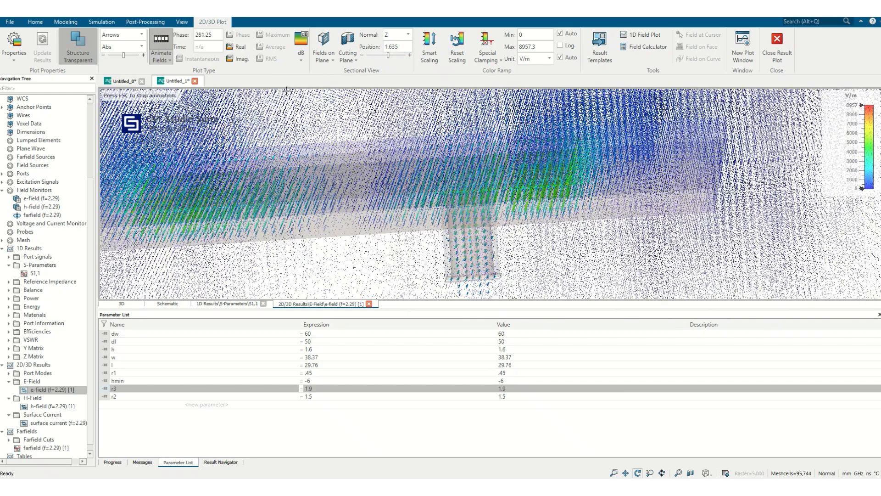
click(141, 34)
click(114, 44)
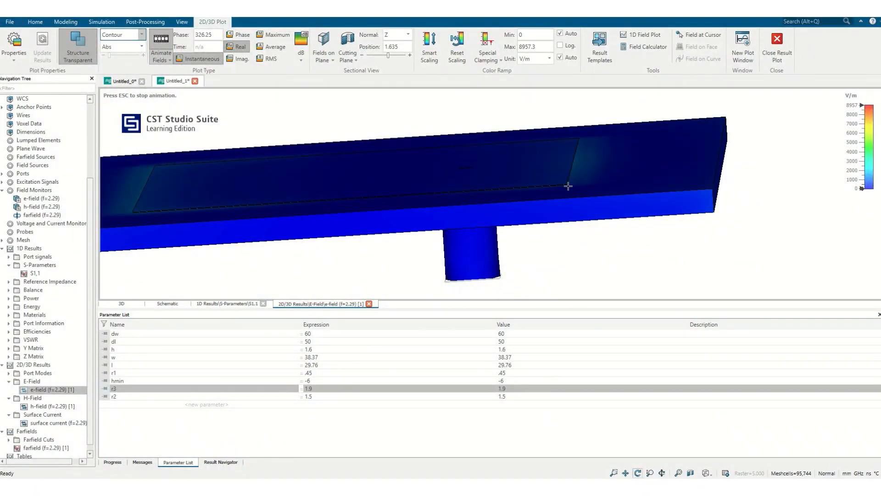
Turn on the cutting plane with X normal at position 0 to view the E-field contour inside the coaxial feed.
scroll(551, 185, up, 4)
scroll(414, 116, down, 2)
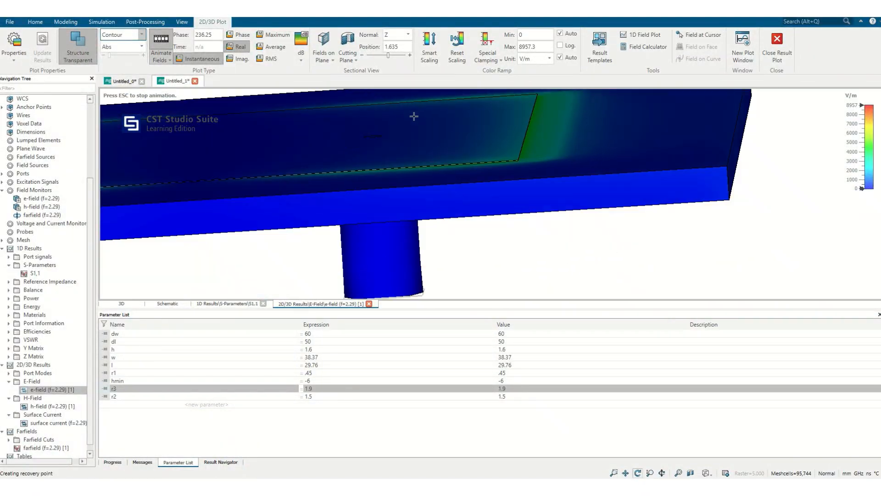
click(347, 40)
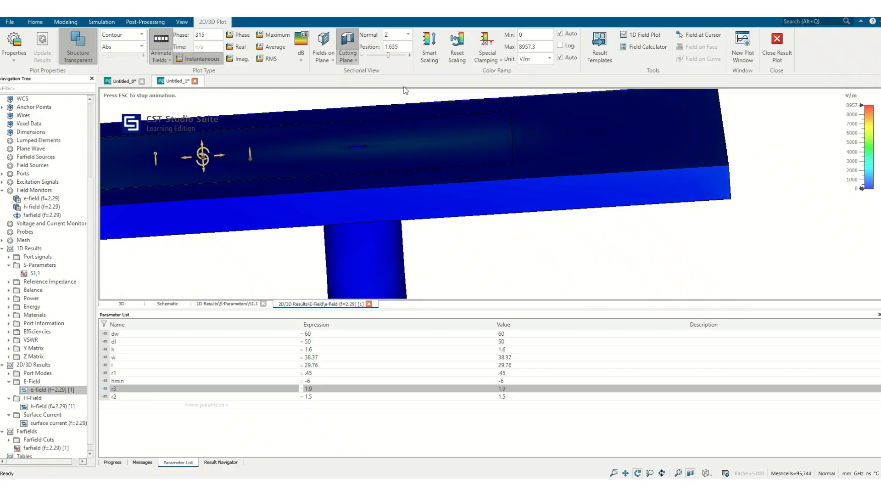
click(406, 35)
click(398, 49)
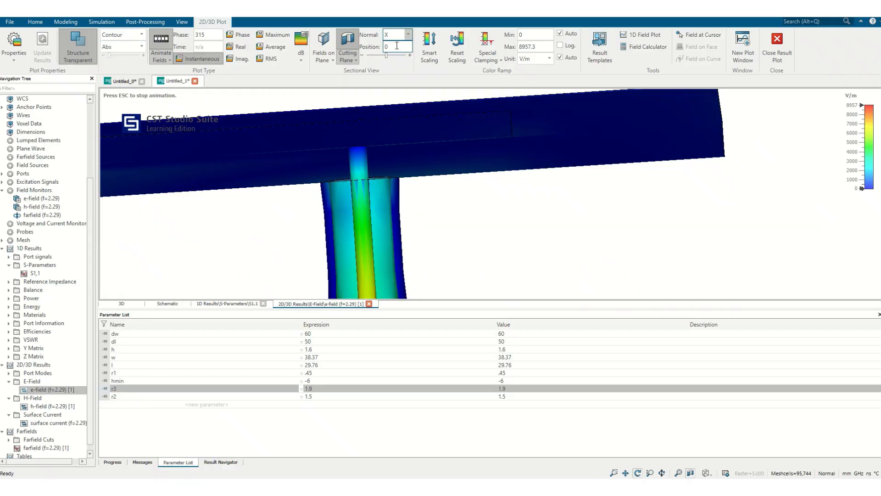
drag(449, 162, 431, 155)
scroll(431, 155, down, 7)
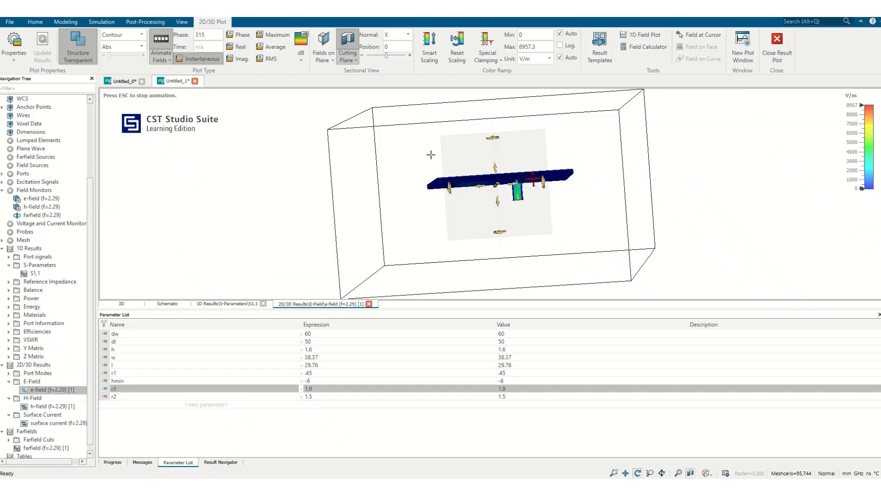
scroll(534, 180, up, 11)
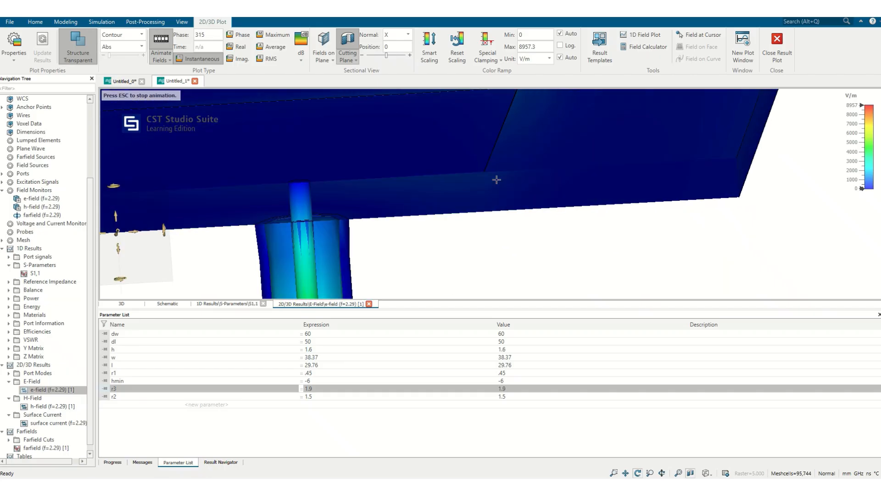
scroll(489, 180, down, 2)
scroll(478, 182, down, 2)
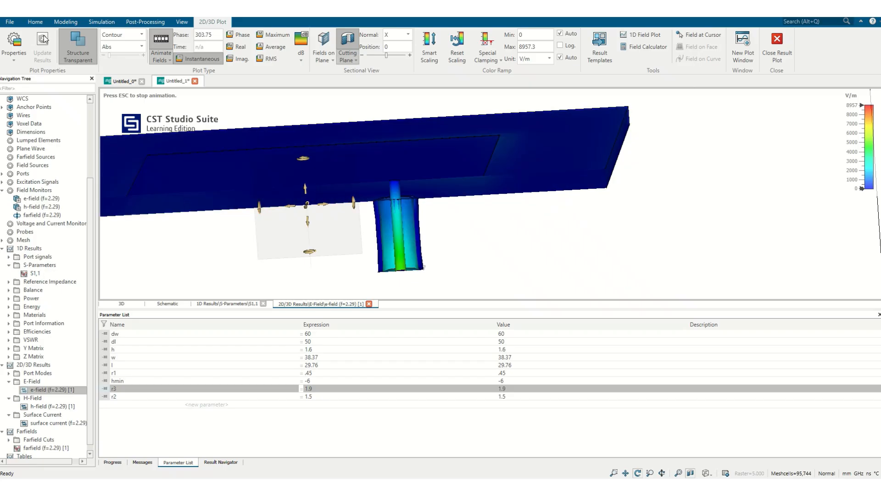
View the cut model's E-field as Arrows around the coaxial feed and return the plot type to Contour.
click(122, 35)
click(116, 54)
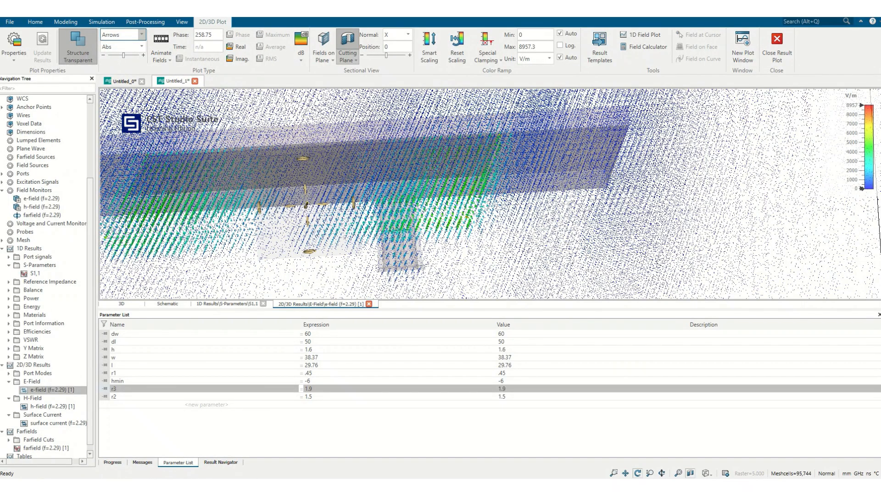
scroll(418, 156, up, 2)
scroll(418, 156, down, 3)
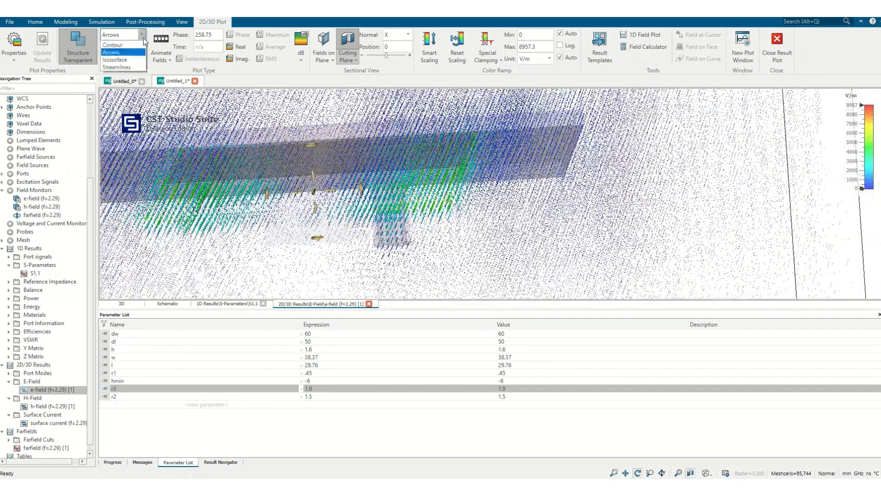
click(143, 36)
click(128, 47)
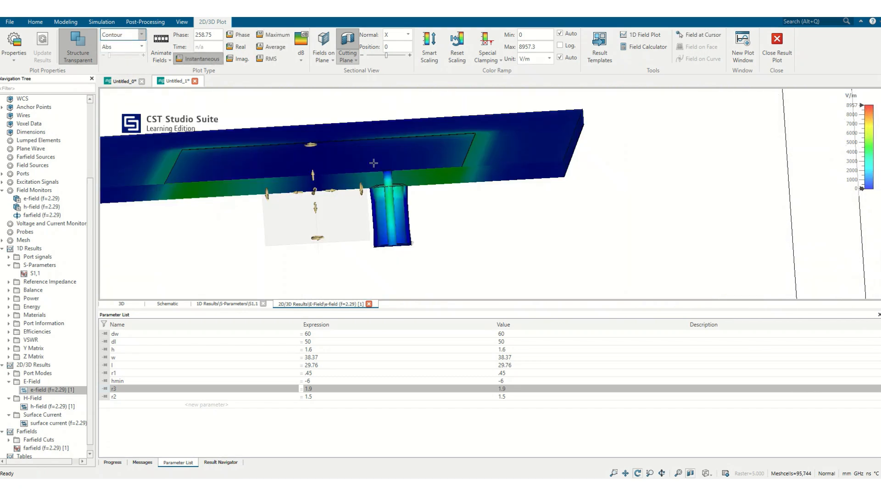
Animate the E-field contour on the X-normal cut and view the patch and feed from above.
click(161, 42)
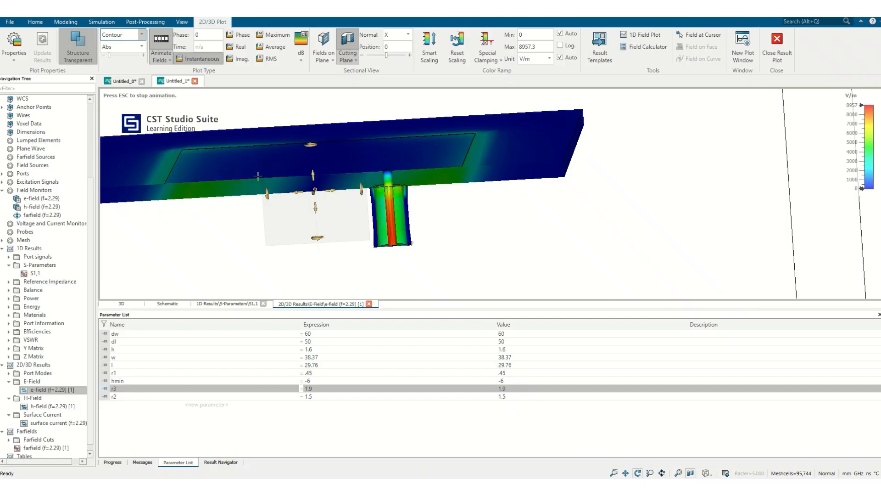
drag(93, 179, 91, 104)
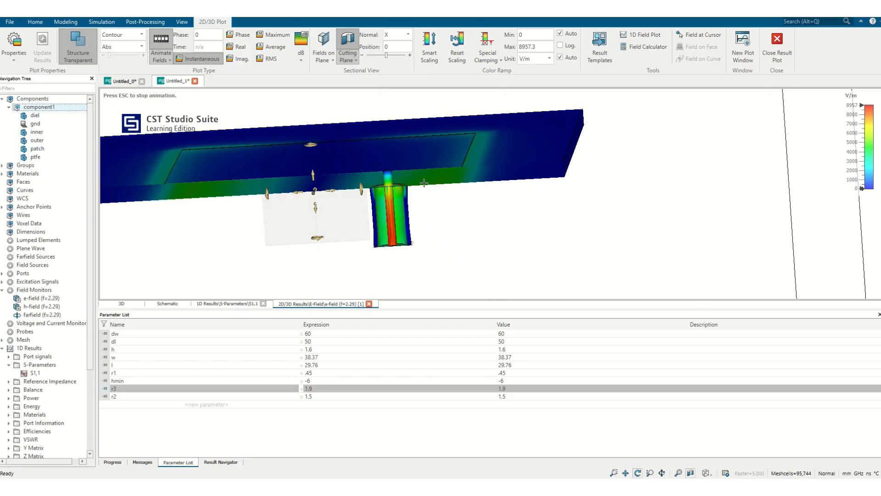
drag(455, 162, 381, 232)
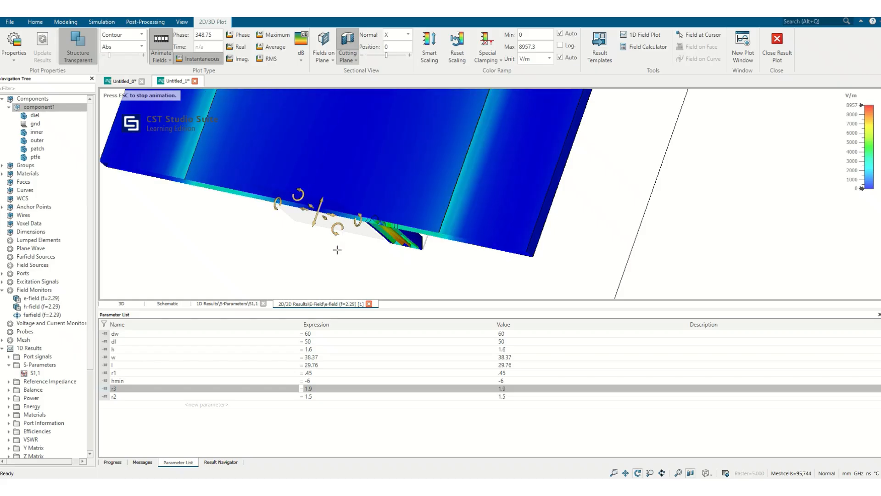
Open the Z1,1 curve from the Z Matrix results.
scroll(76, 363, down, 4)
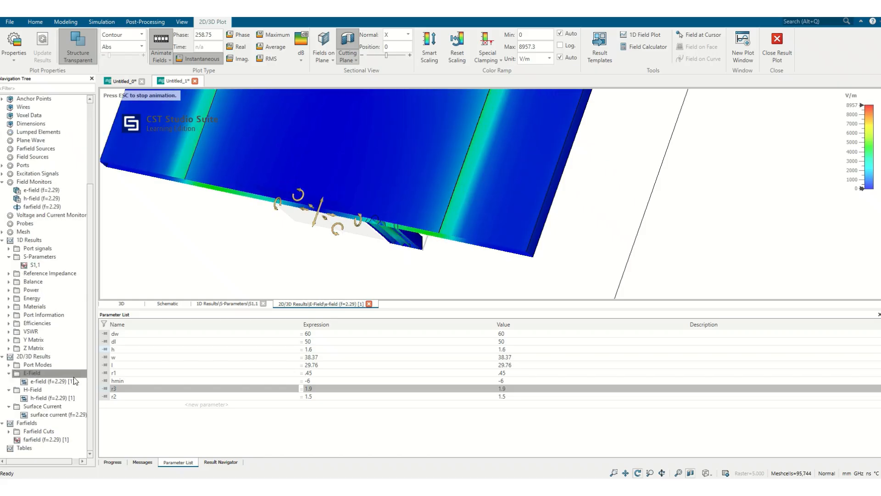
click(8, 348)
click(33, 356)
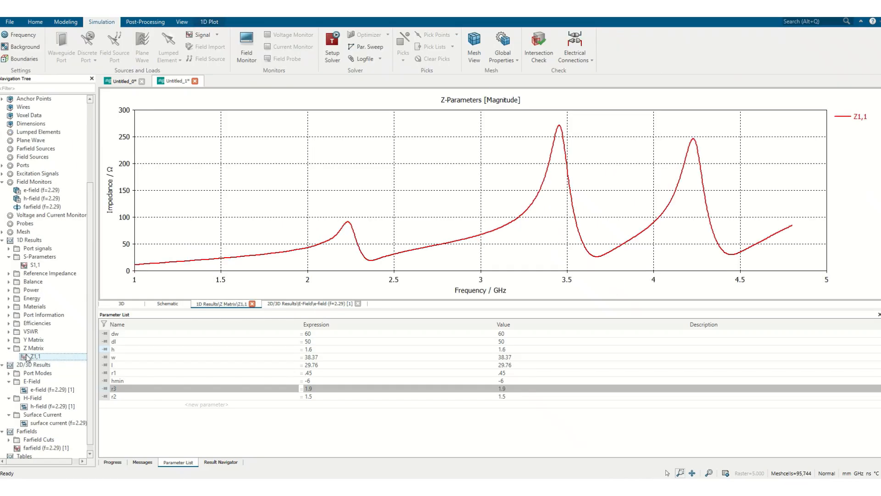
Show the axis marker at the first Z1,1 peak, about 2.23 GHz, and plot the impedance as real and imaginary parts.
right_click(351, 185)
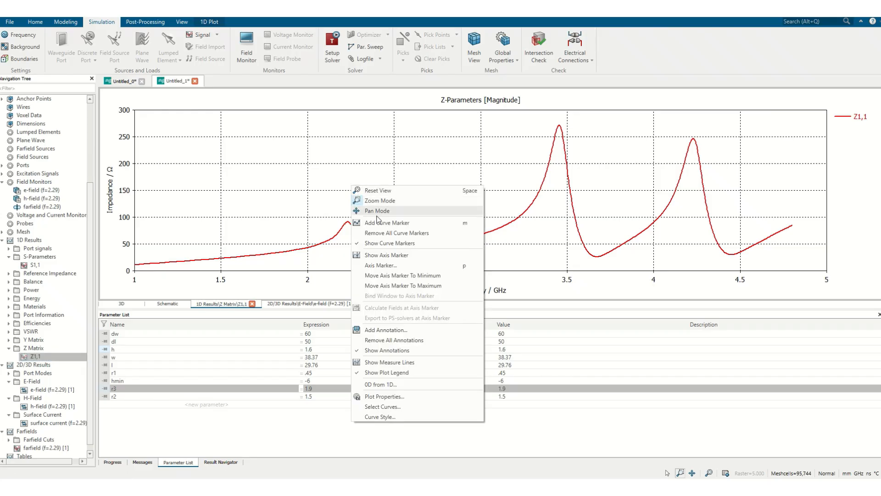
click(383, 255)
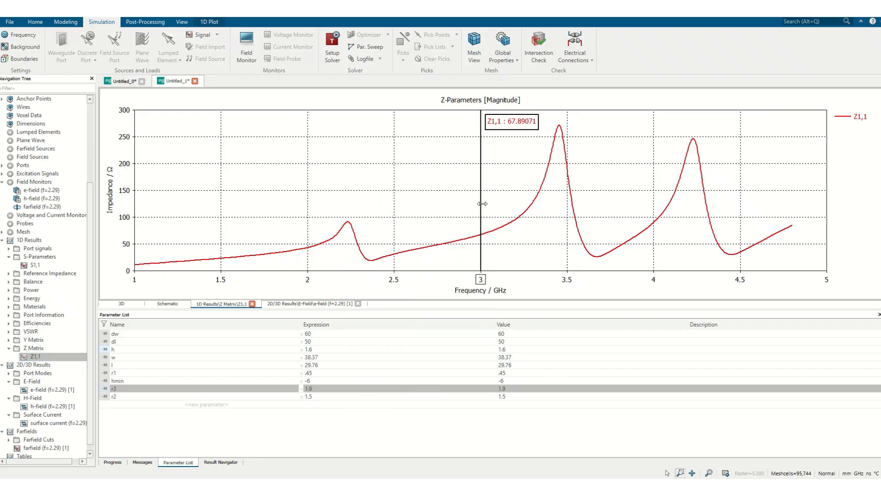
mouse_move(481, 204)
mouse_down()
mouse_move(421, 218)
mouse_move(347, 218)
mouse_up()
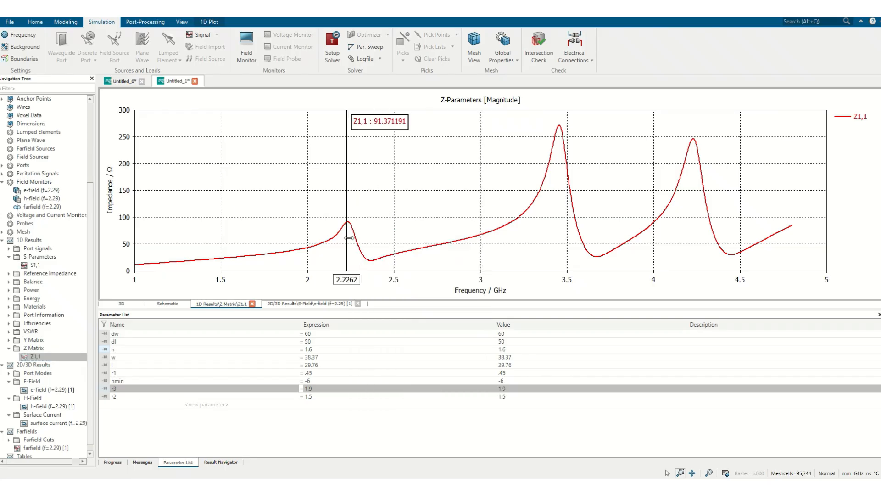
click(210, 22)
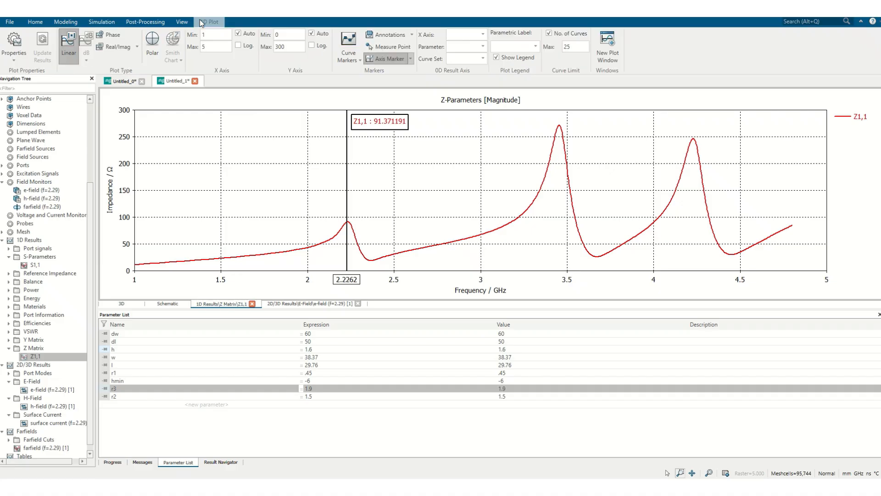
click(112, 50)
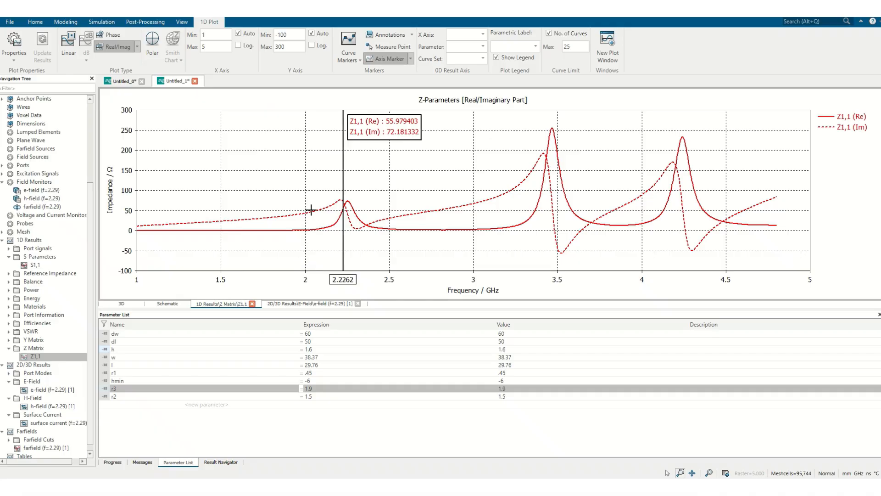
Move the axis marker to the first S1,1 minimum at about 2.29 GHz and view Z1,1 at that frequency.
click(35, 265)
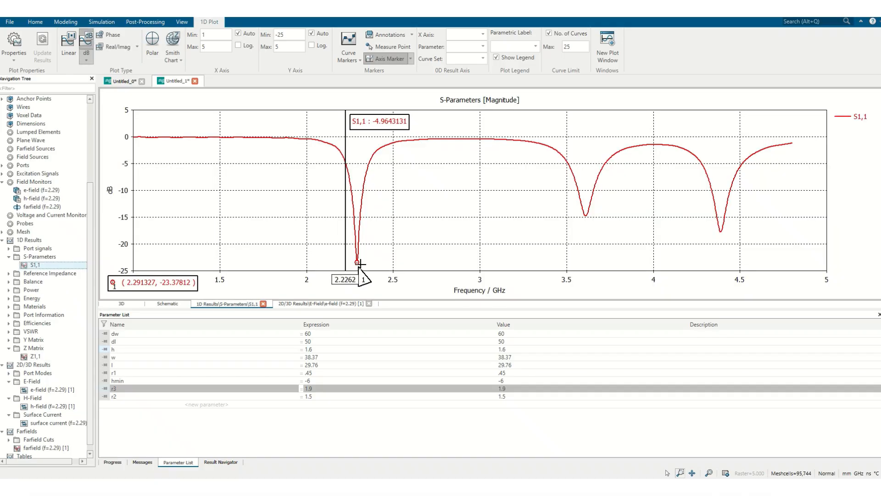
drag(348, 251, 357, 252)
click(35, 357)
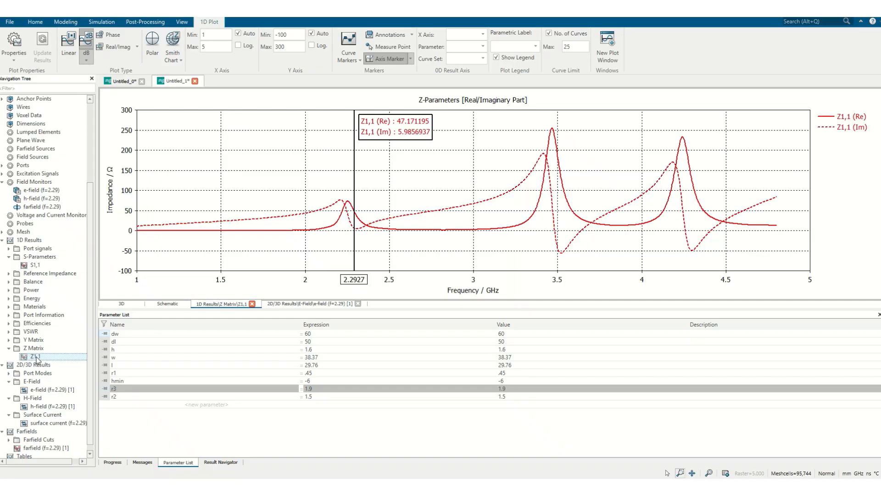